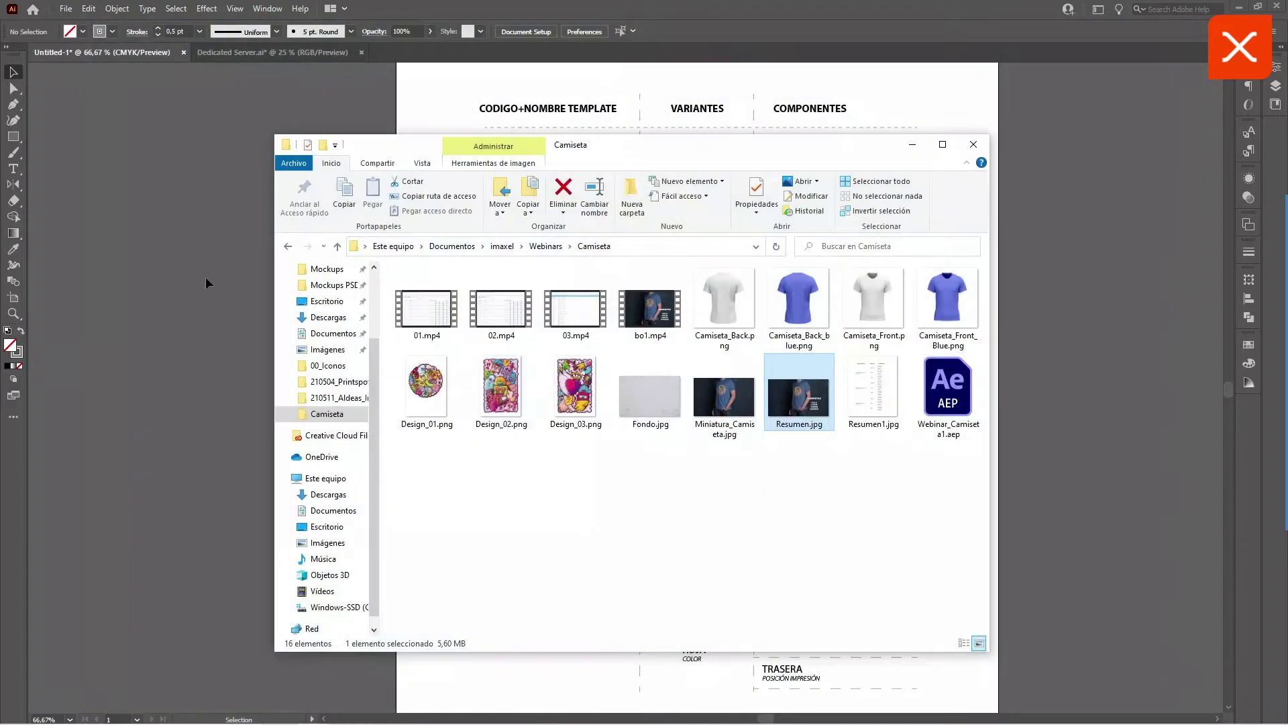
# Bring the Illustrator template chart to the front and review its templates, variants and components structure.
pyautogui.click(205, 276)
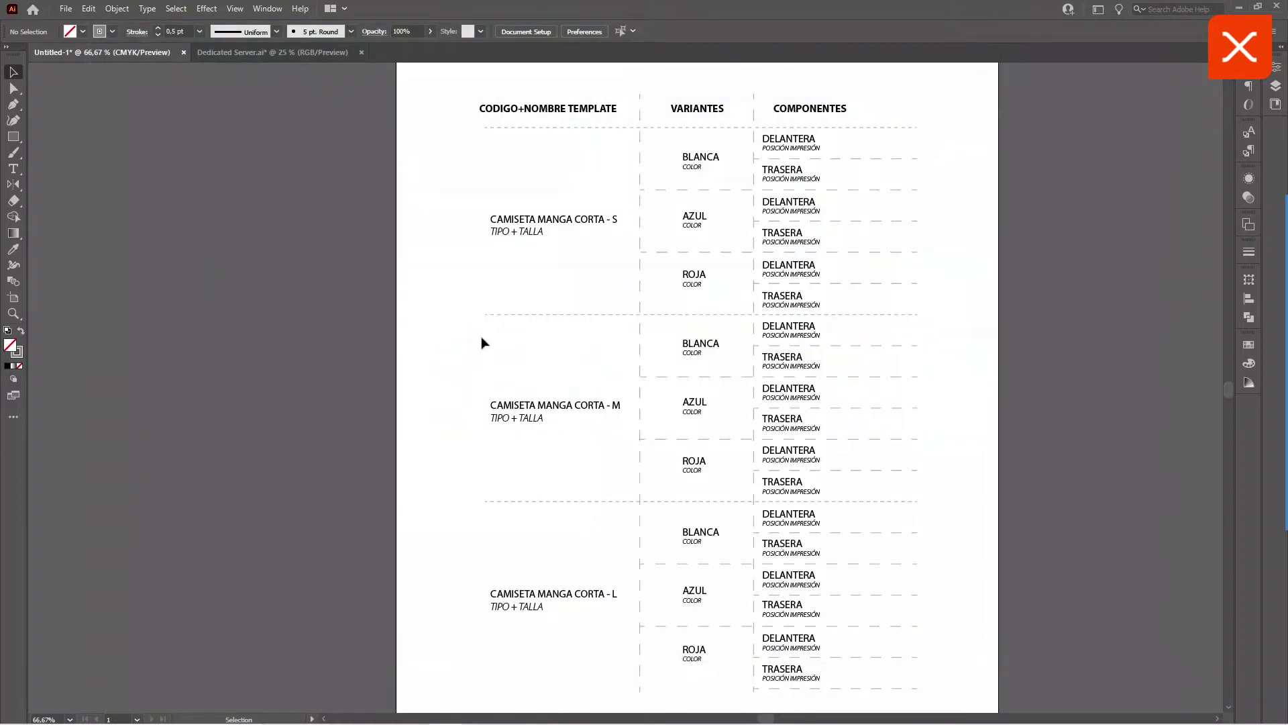
pyautogui.scroll(1, 478, 267)
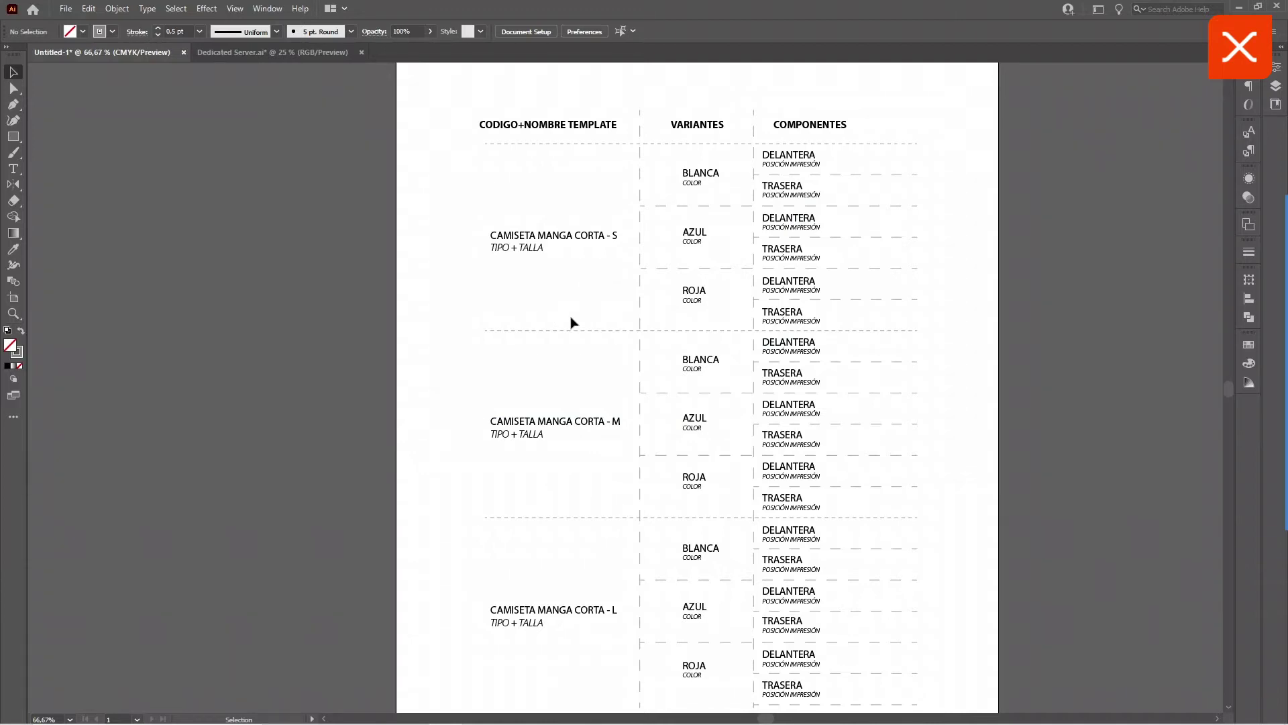
# Switch to PrintSpot Admin in the browser and start a new Multi regalo product.
pyautogui.hotkey('alt', 'Tab')
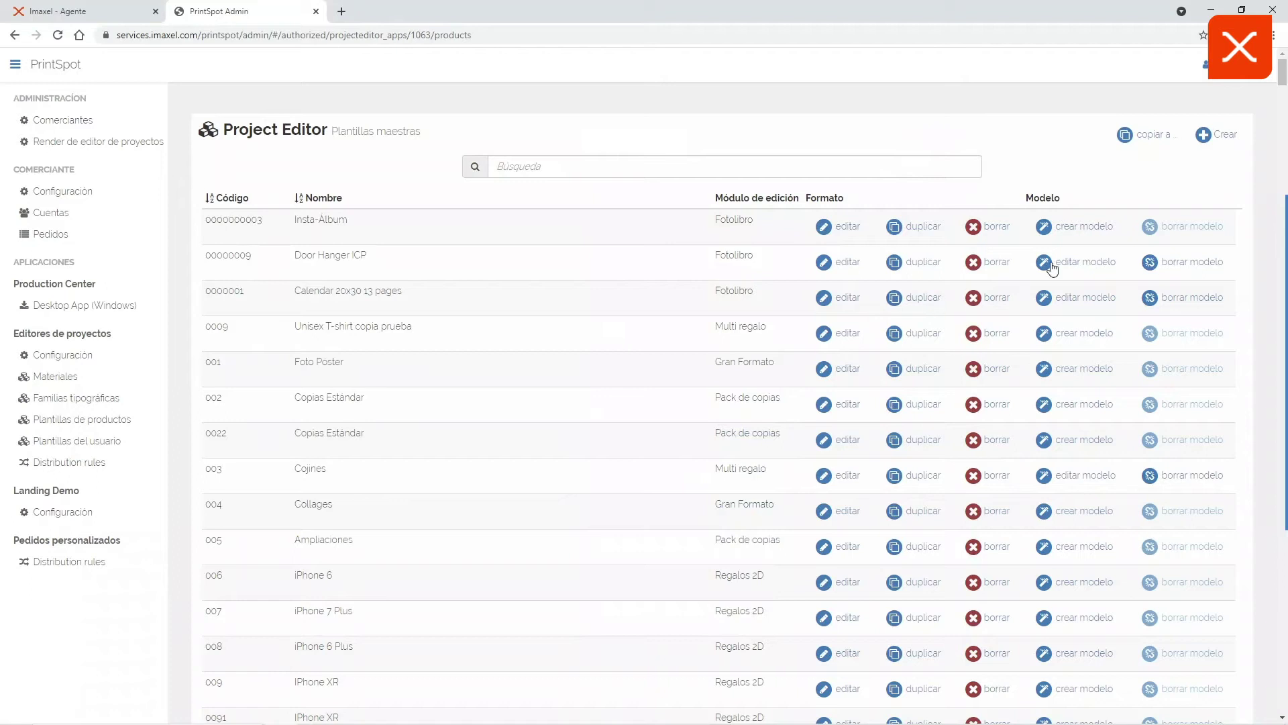
pyautogui.click(1218, 135)
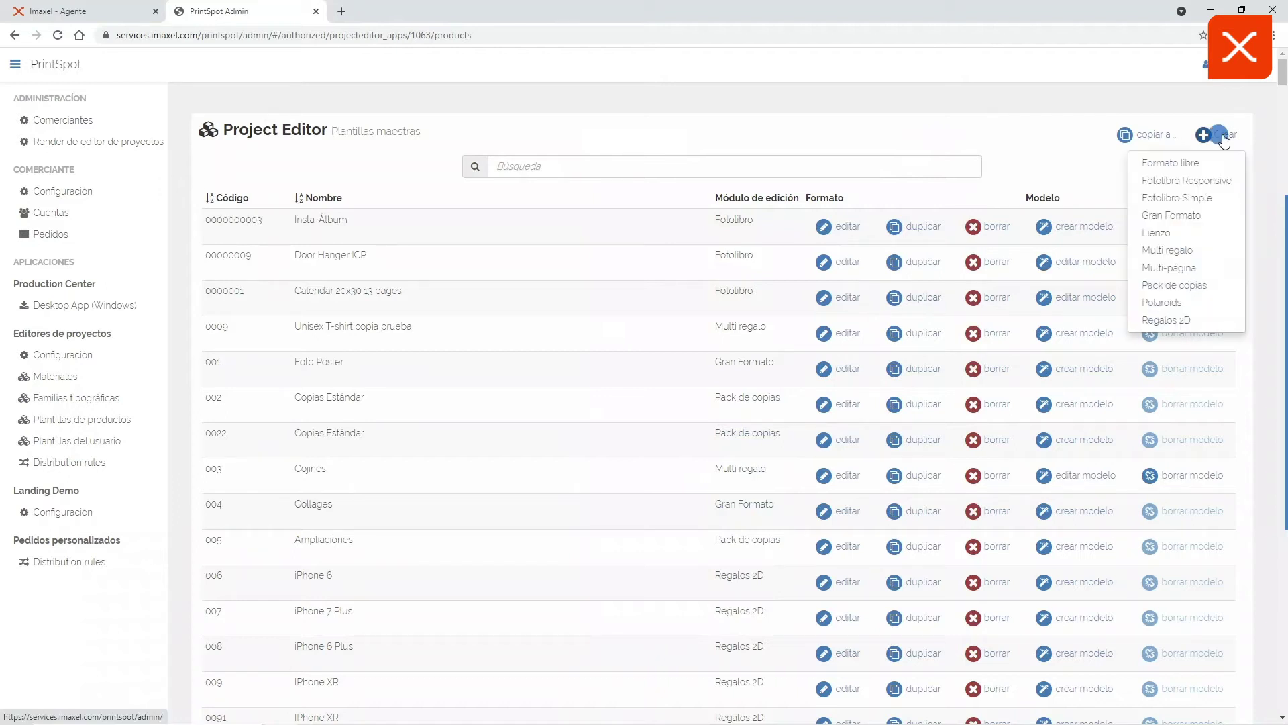
pyautogui.click(1168, 252)
# Set the product's code to 0001 and its name to Camiseta Manga Corta - Talla S.
pyautogui.click(392, 151)
pyautogui.write('0001')
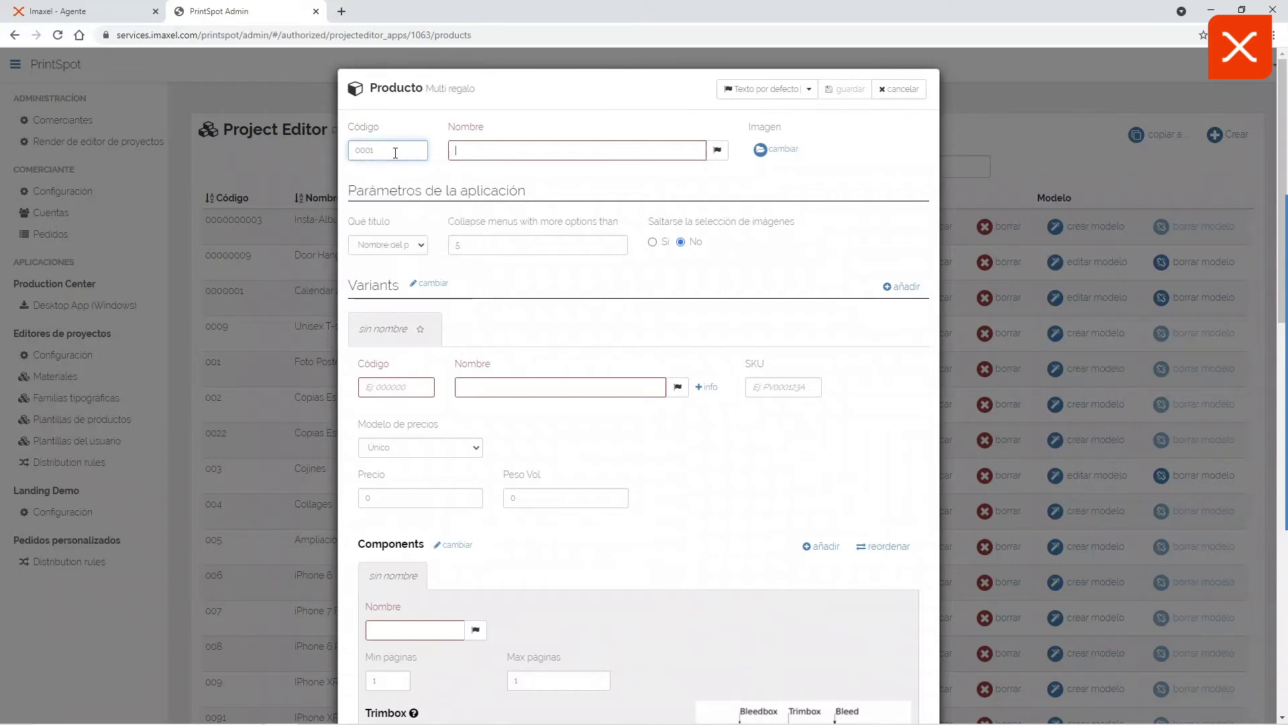
pyautogui.press('Tab')
pyautogui.write('Camis')
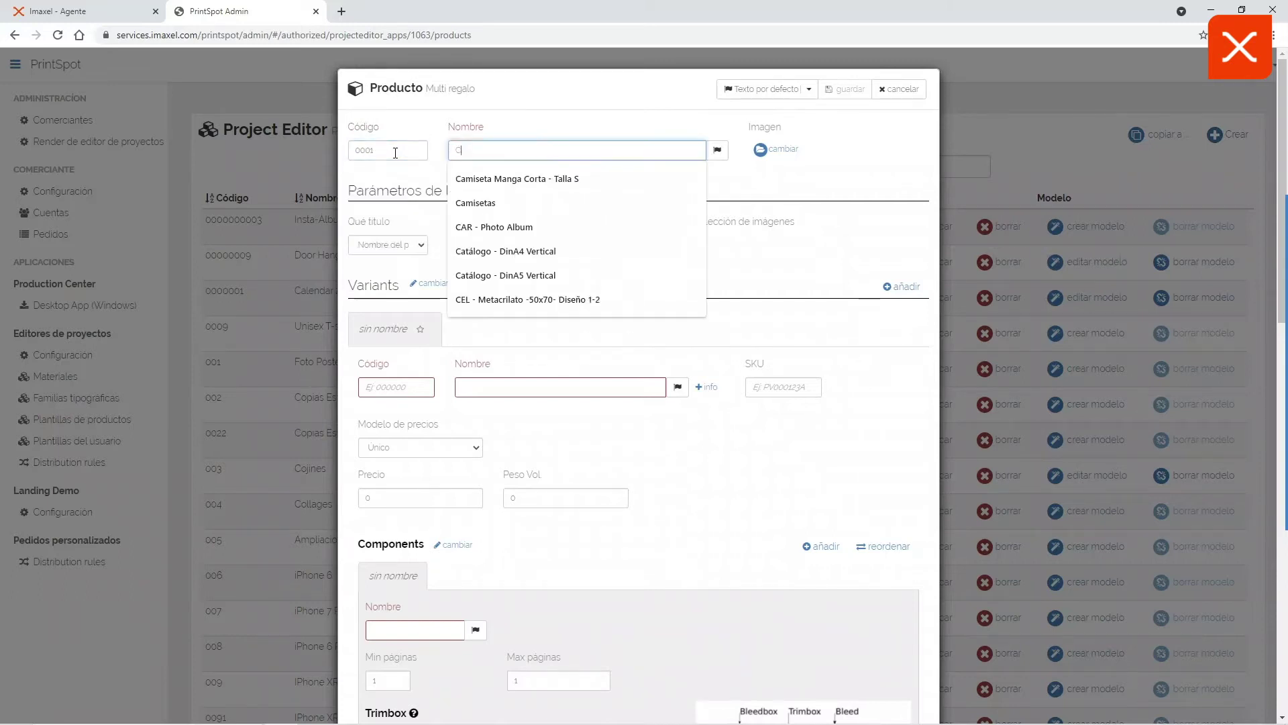
pyautogui.press('Down')
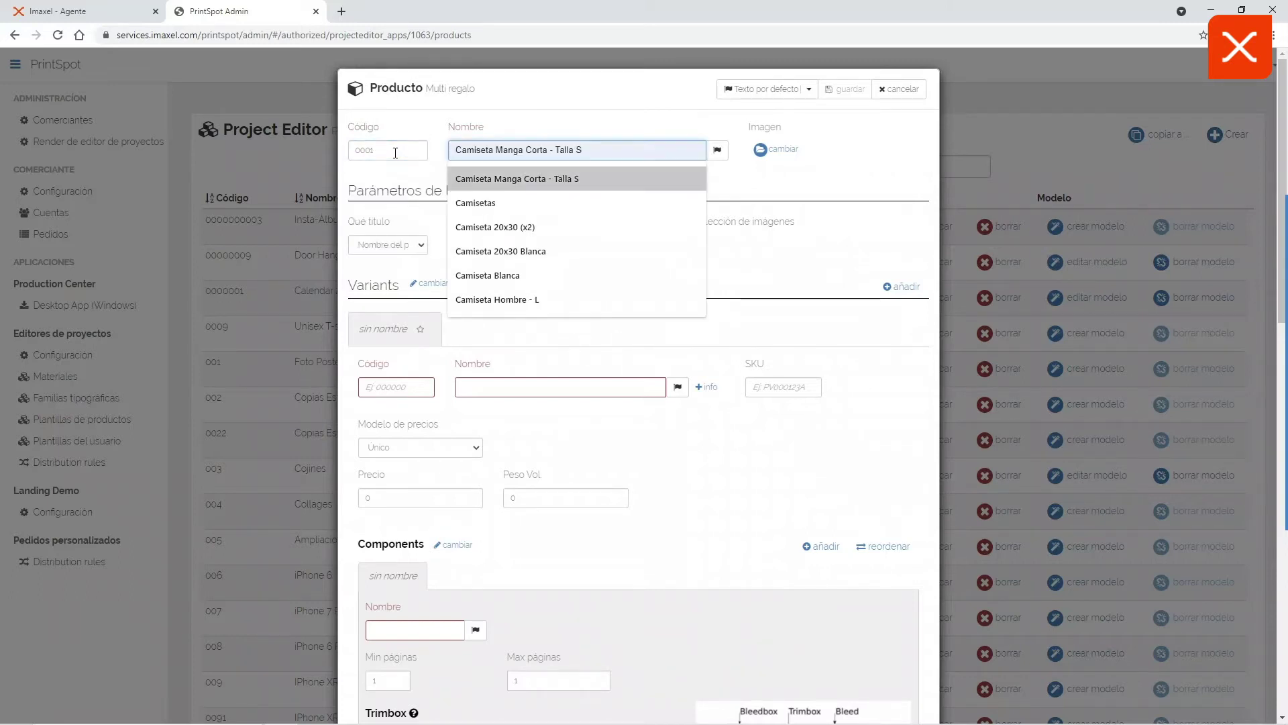
pyautogui.click(565, 178)
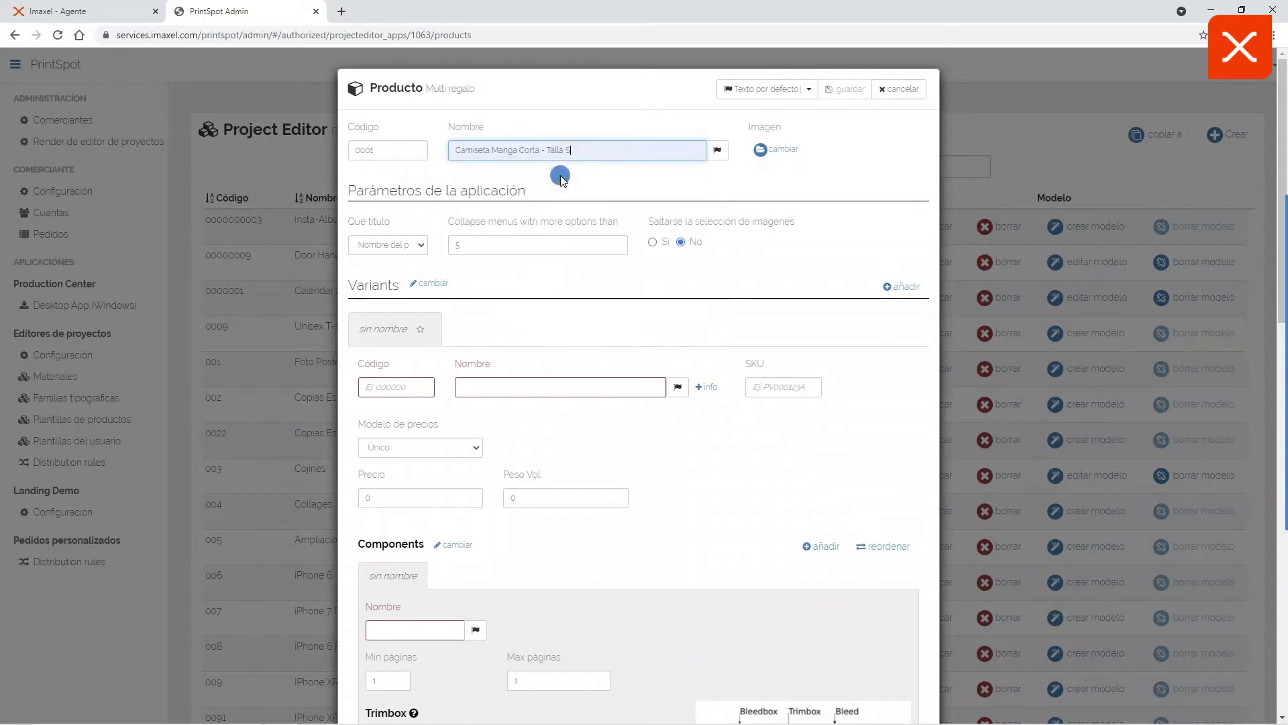
# Copy the product name Camiseta Manga Corta - Talla S to the variant's name and set the variant's code to 0001.
pyautogui.tripleClick(604, 153)
pyautogui.hotkey('ctrl', 'c')
pyautogui.click(504, 384)
pyautogui.hotkey('ctrl', 'v')
pyautogui.click(448, 401)
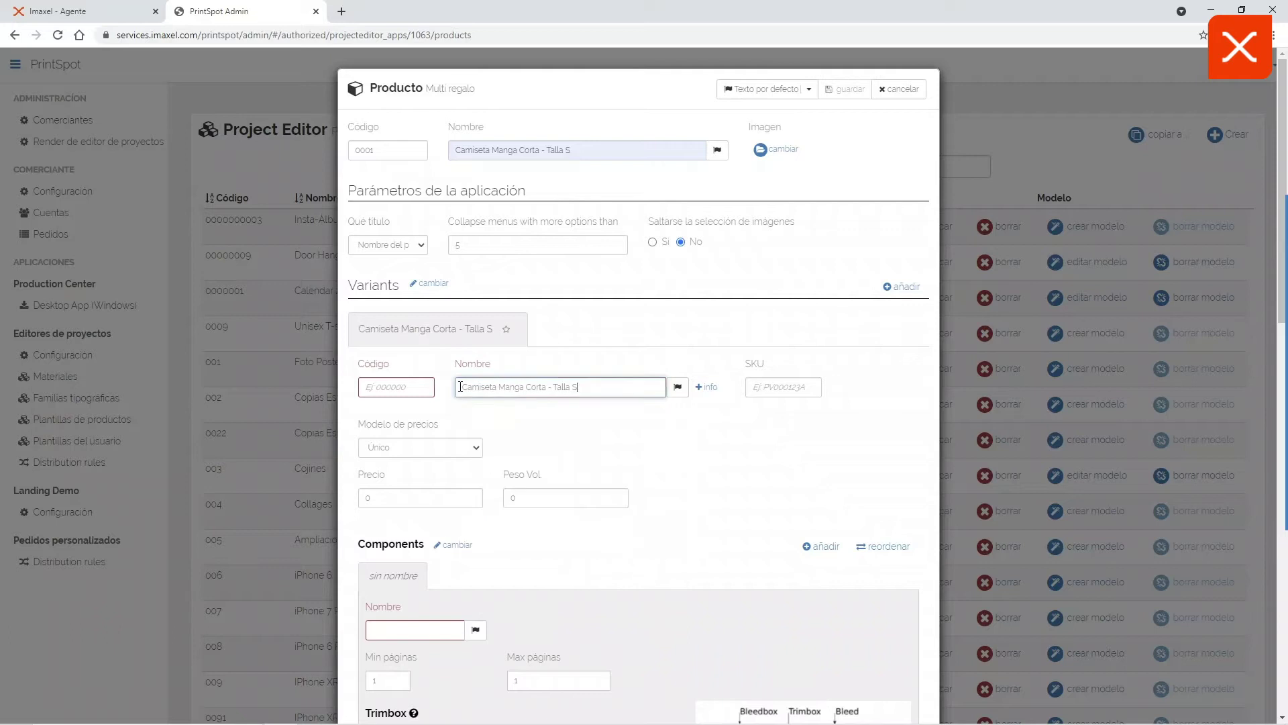
pyautogui.click(429, 387)
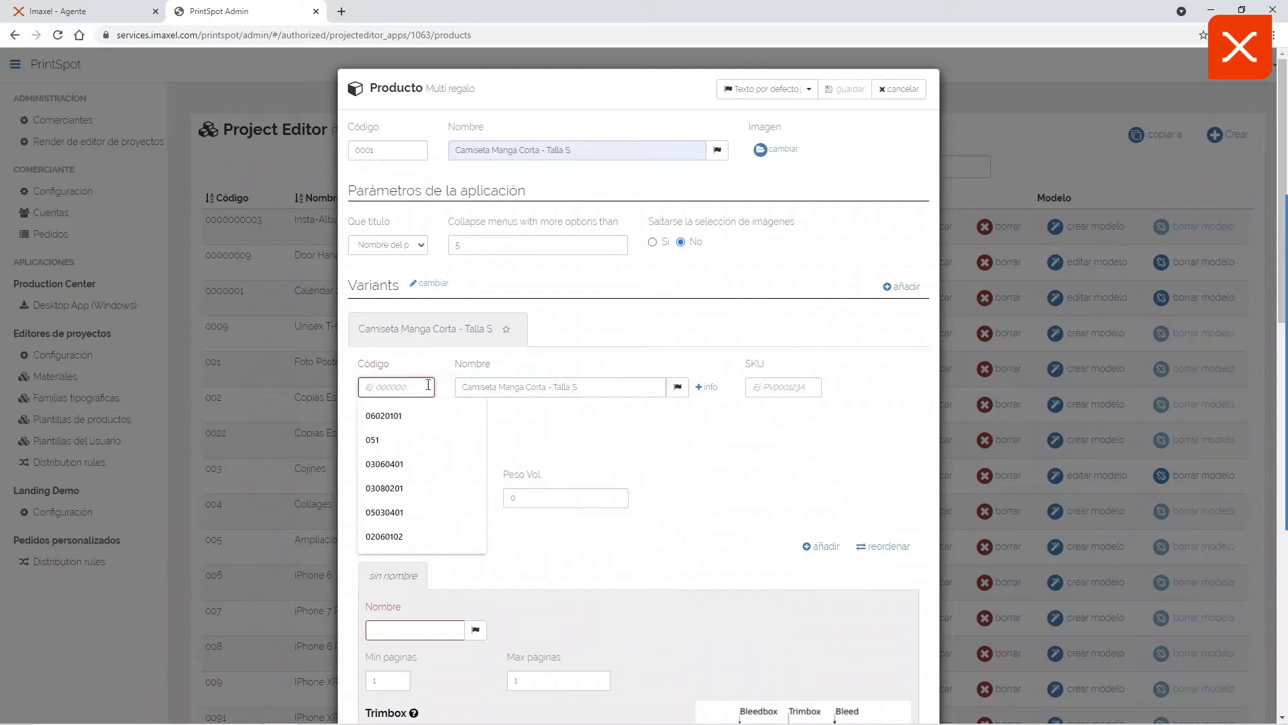
pyautogui.write('0001')
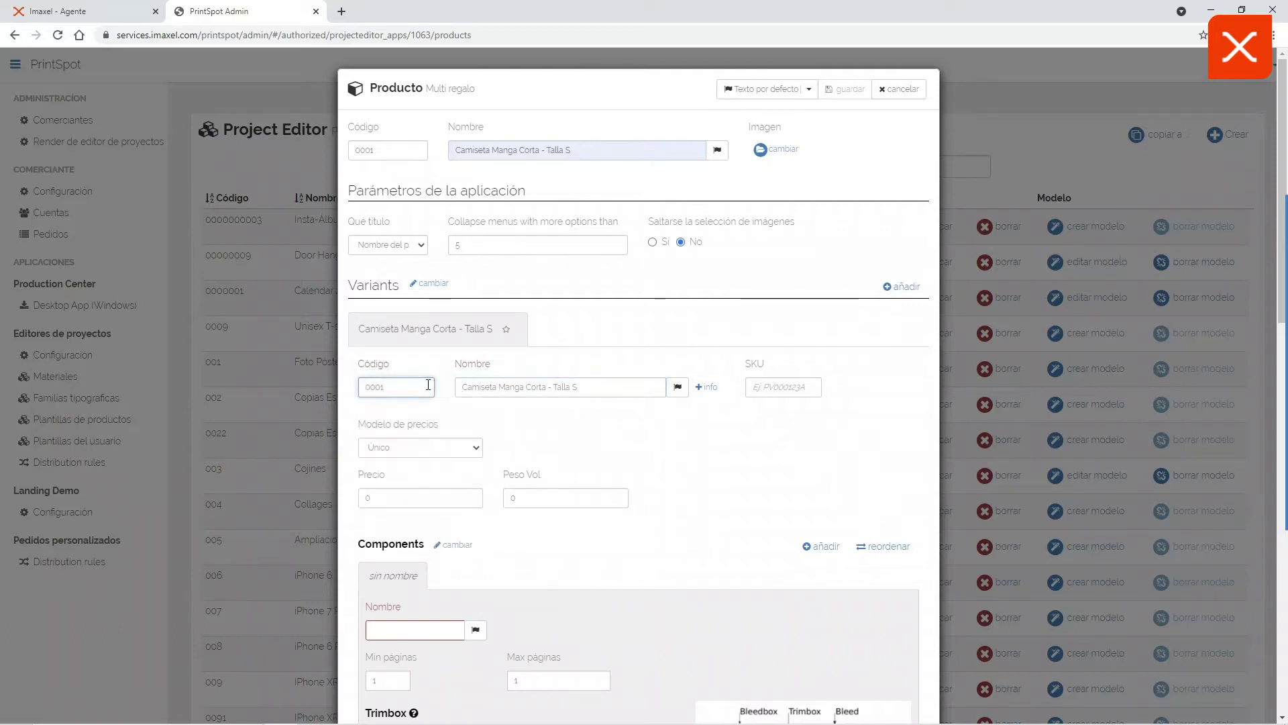
pyautogui.click(631, 547)
# Name the variant's first component Delantera.
pyautogui.scroll(-1, 630, 543)
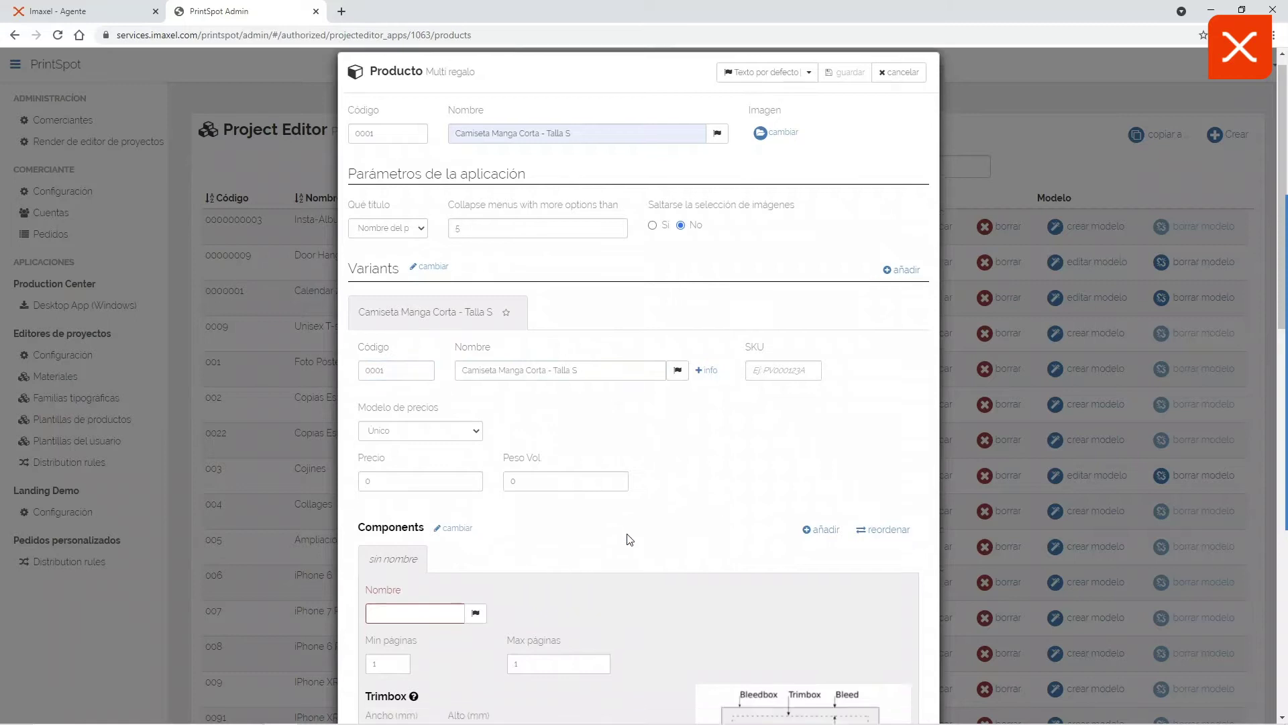
pyautogui.scroll(-5, 629, 539)
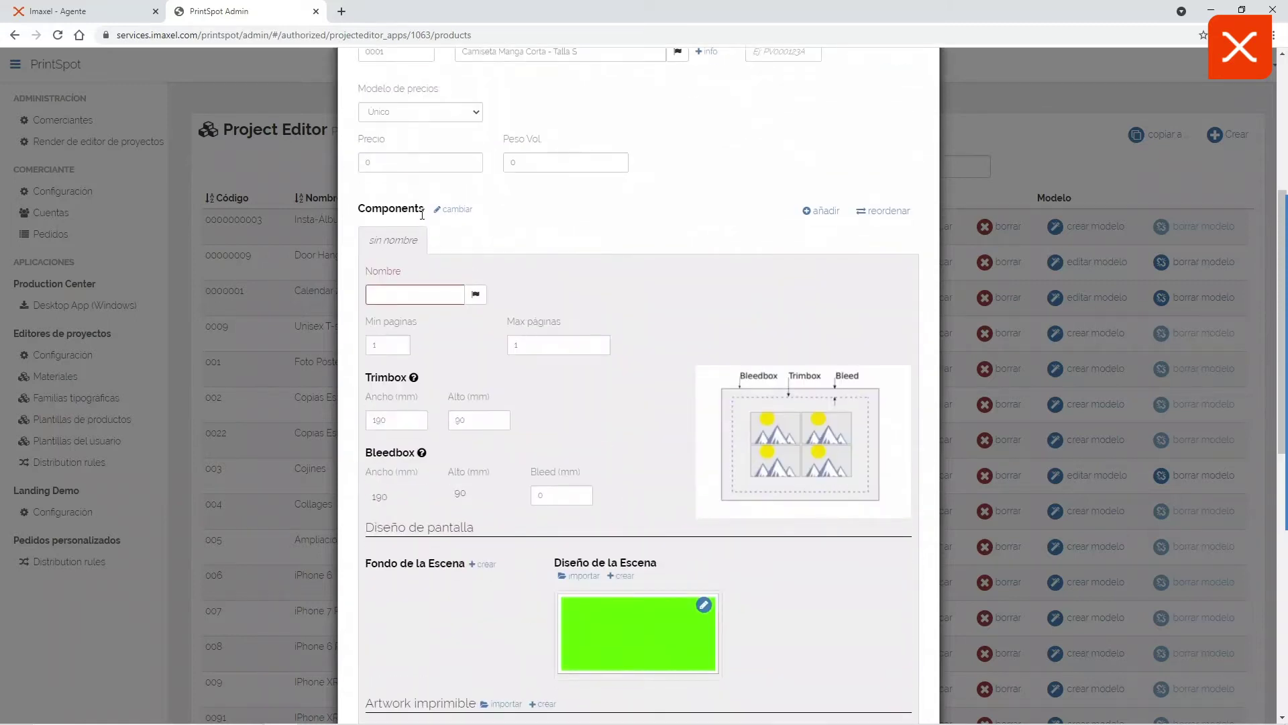
pyautogui.click(414, 296)
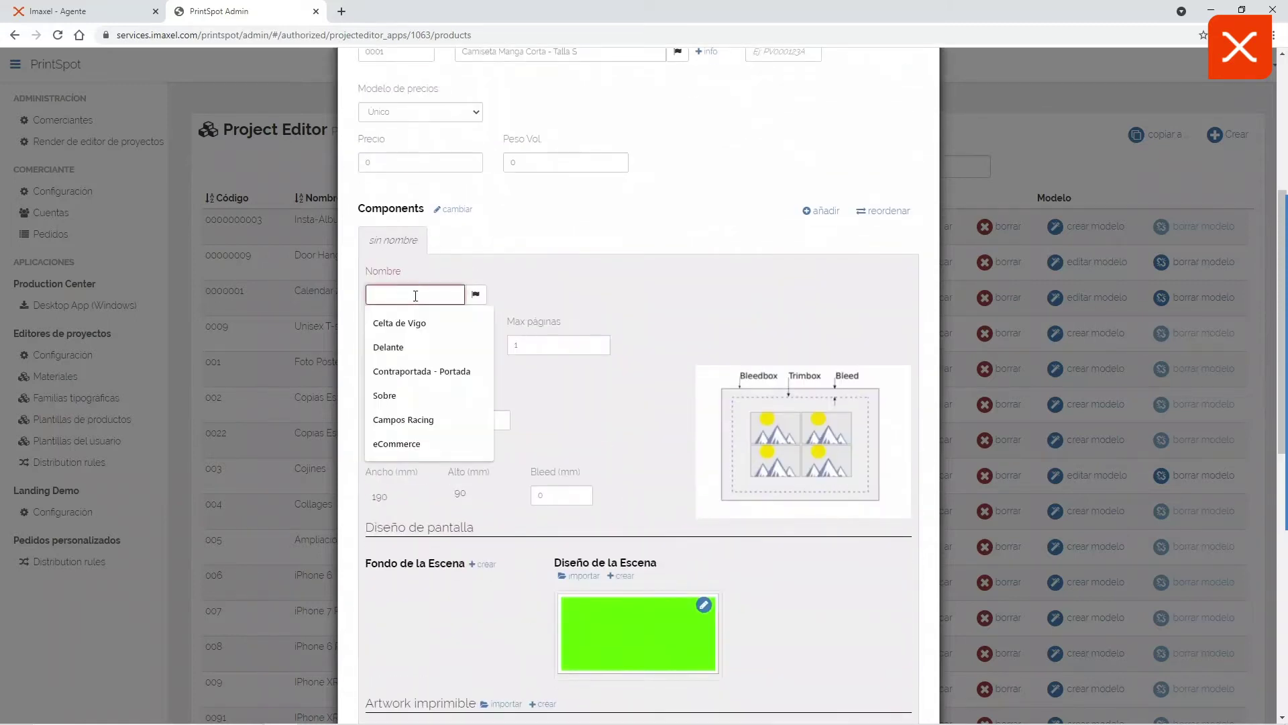
pyautogui.write('Delant')
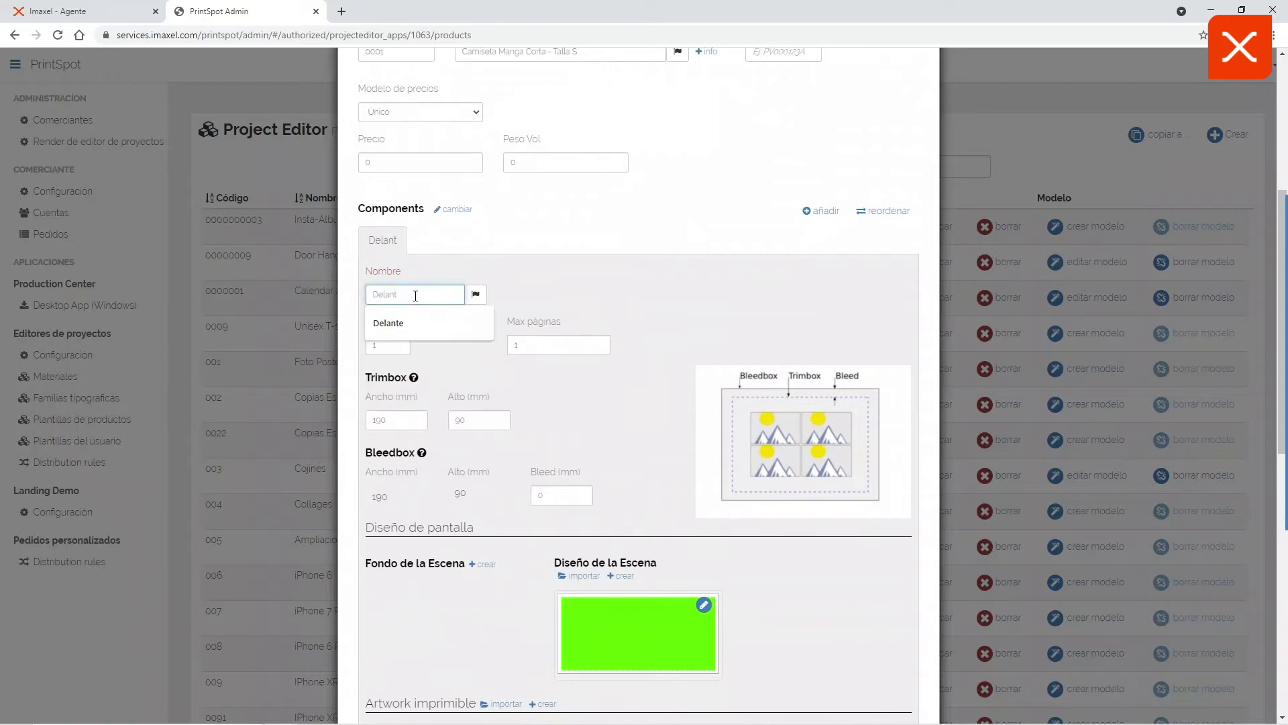
pyautogui.write('era')
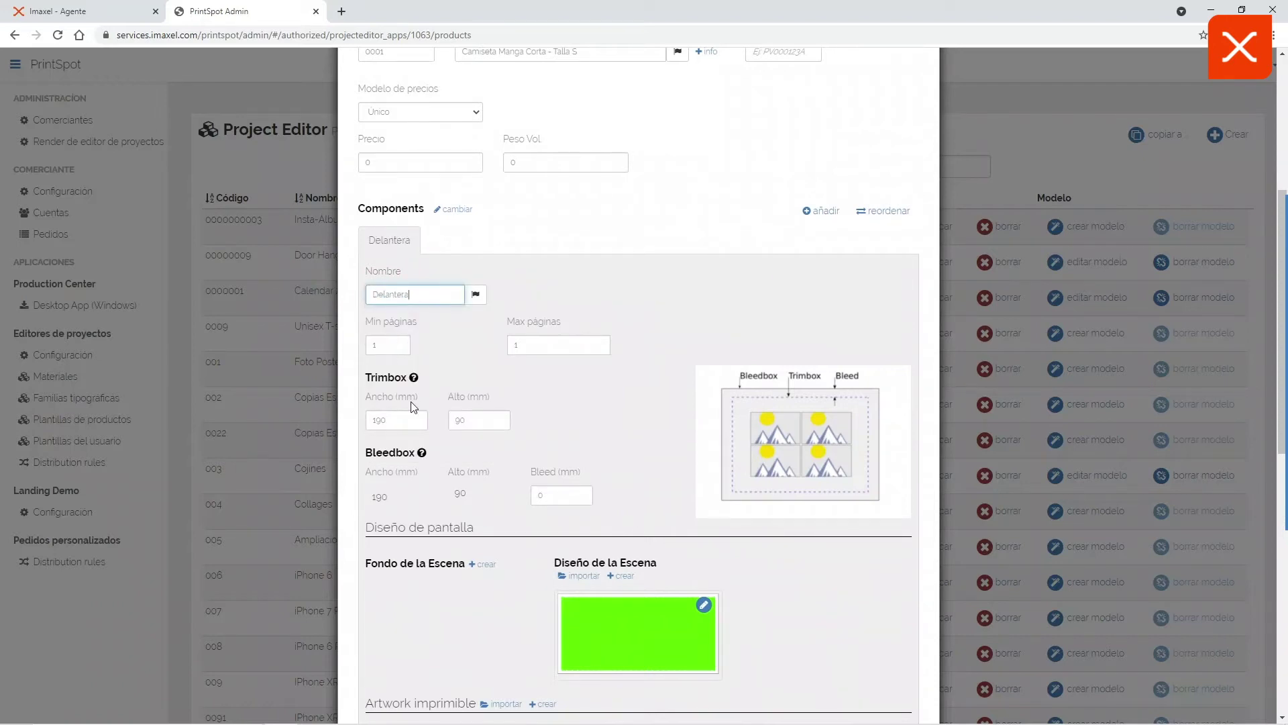
# Set the Delantera component's trimbox to 200 mm wide and 300 mm high.
pyautogui.doubleClick(388, 421)
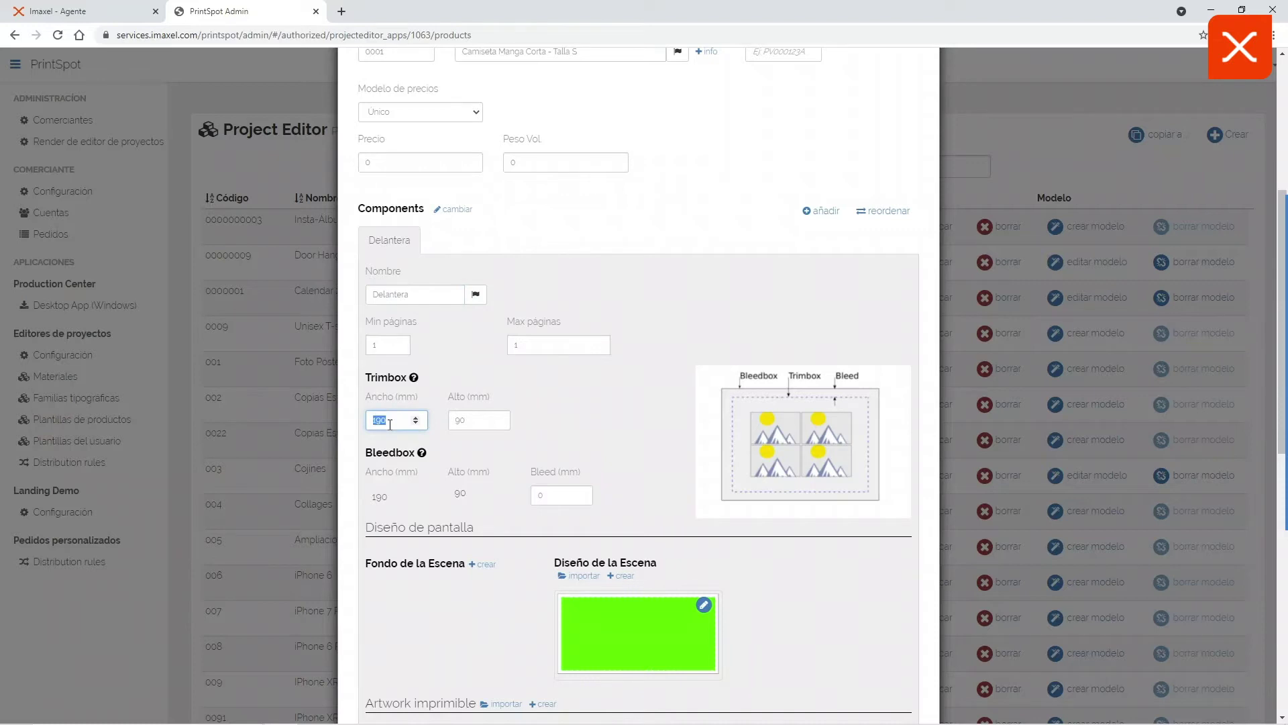
pyautogui.write('29')
pyautogui.press('BackSpace')
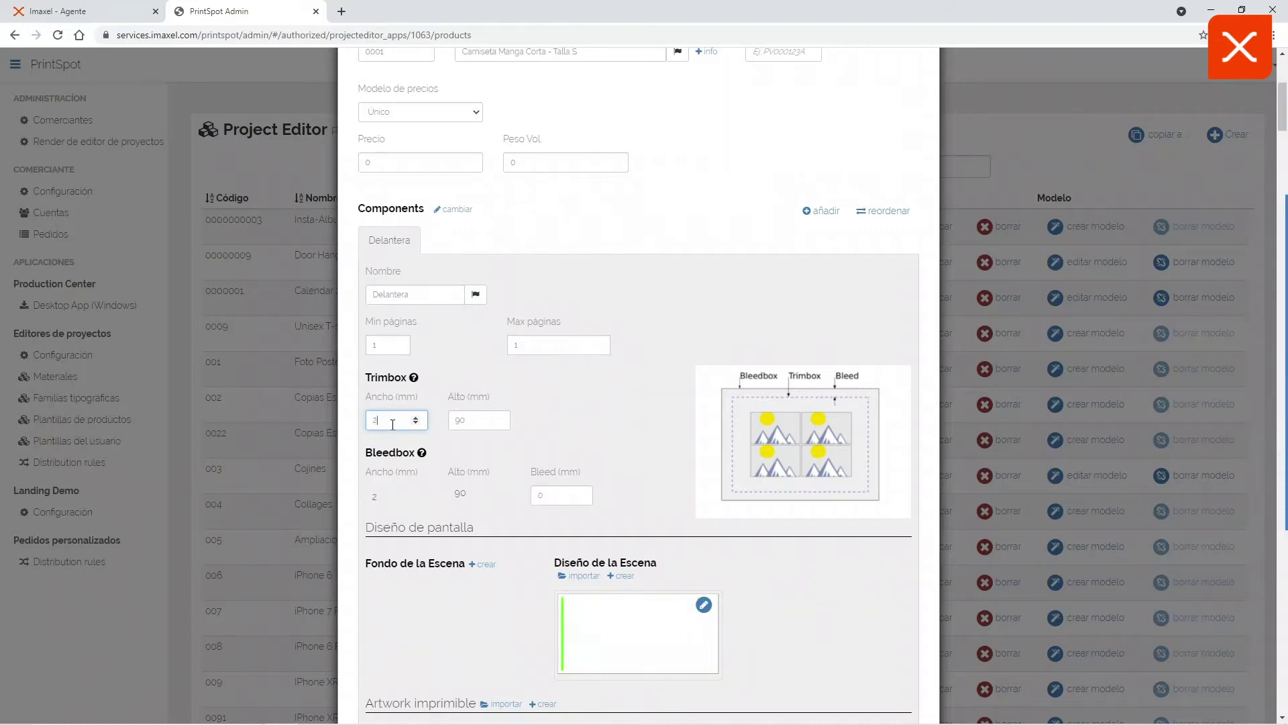
pyautogui.write('00')
pyautogui.doubleClick(469, 417)
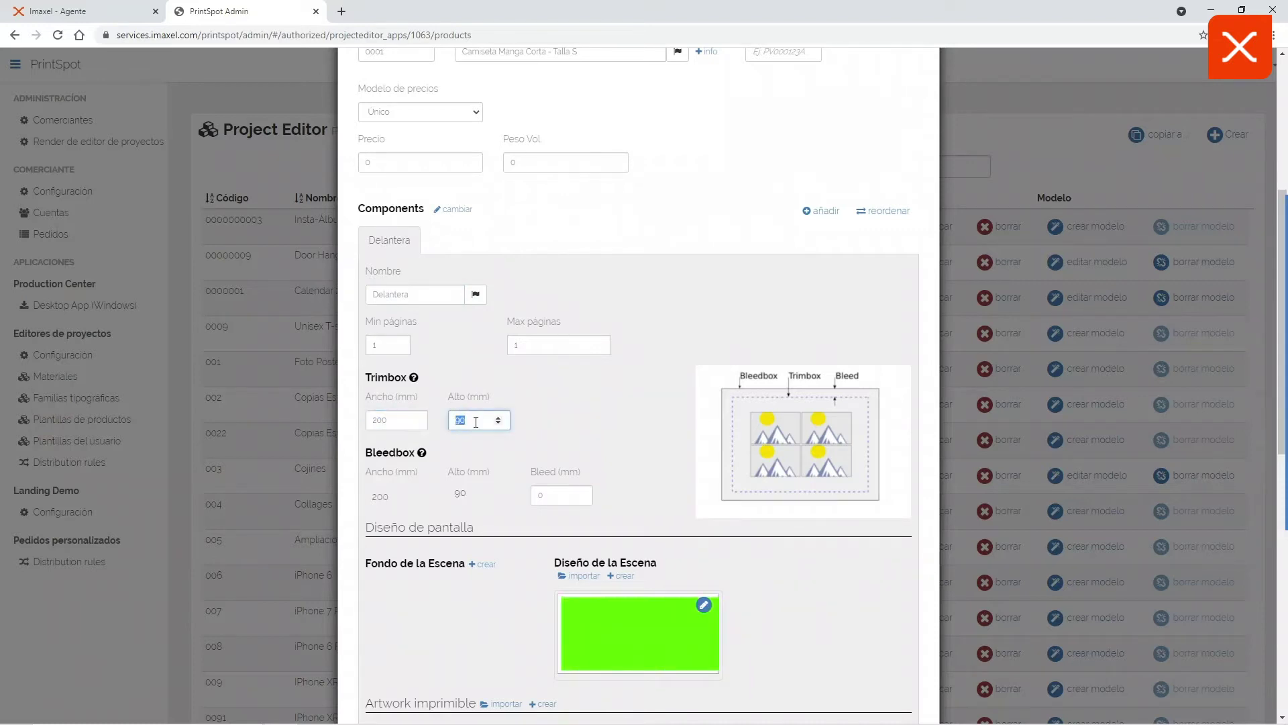
pyautogui.write('300')
pyautogui.click(550, 437)
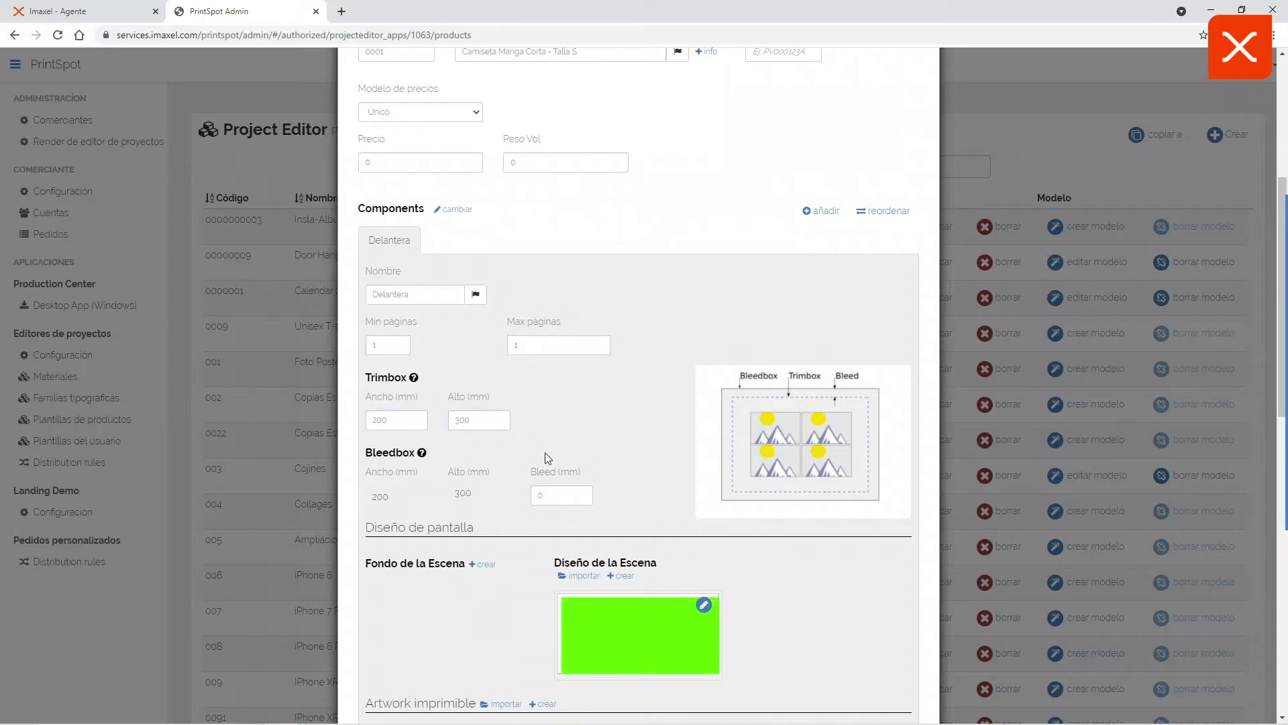
# Create the component's scene background using Fondo.jpg from the Camiseta folder as its image.
pyautogui.scroll(-2, 555, 535)
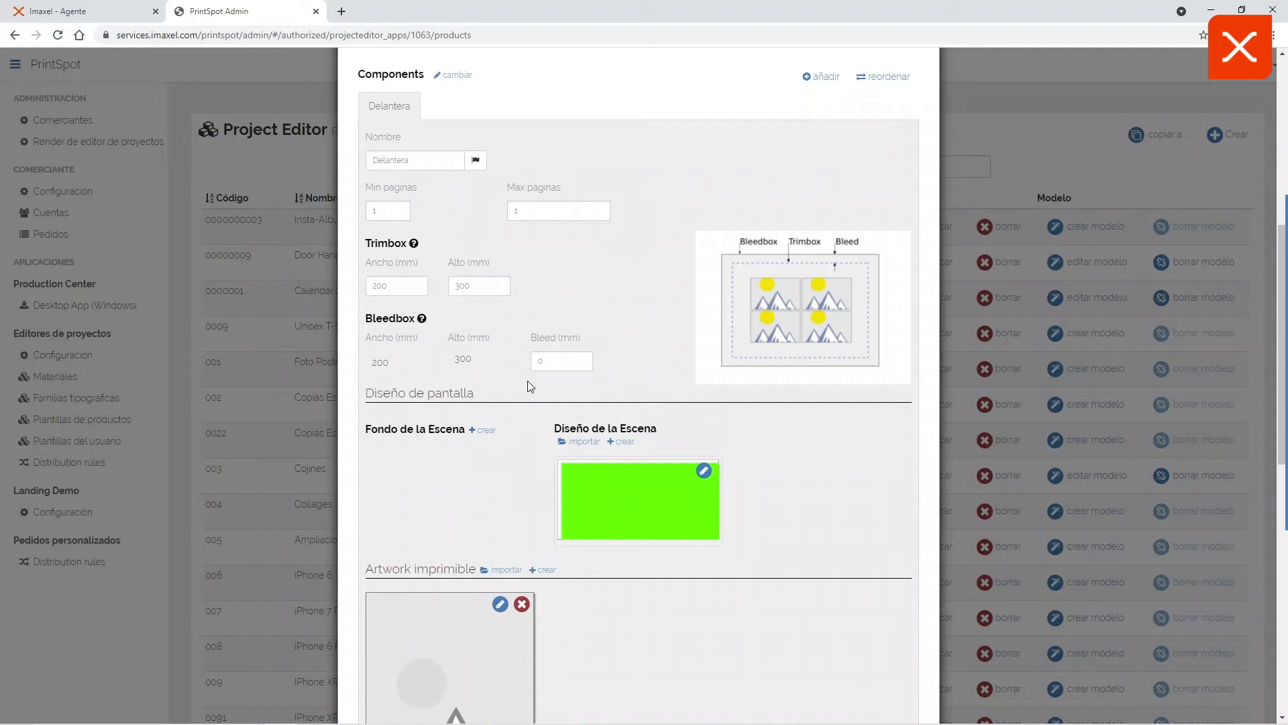
pyautogui.click(484, 433)
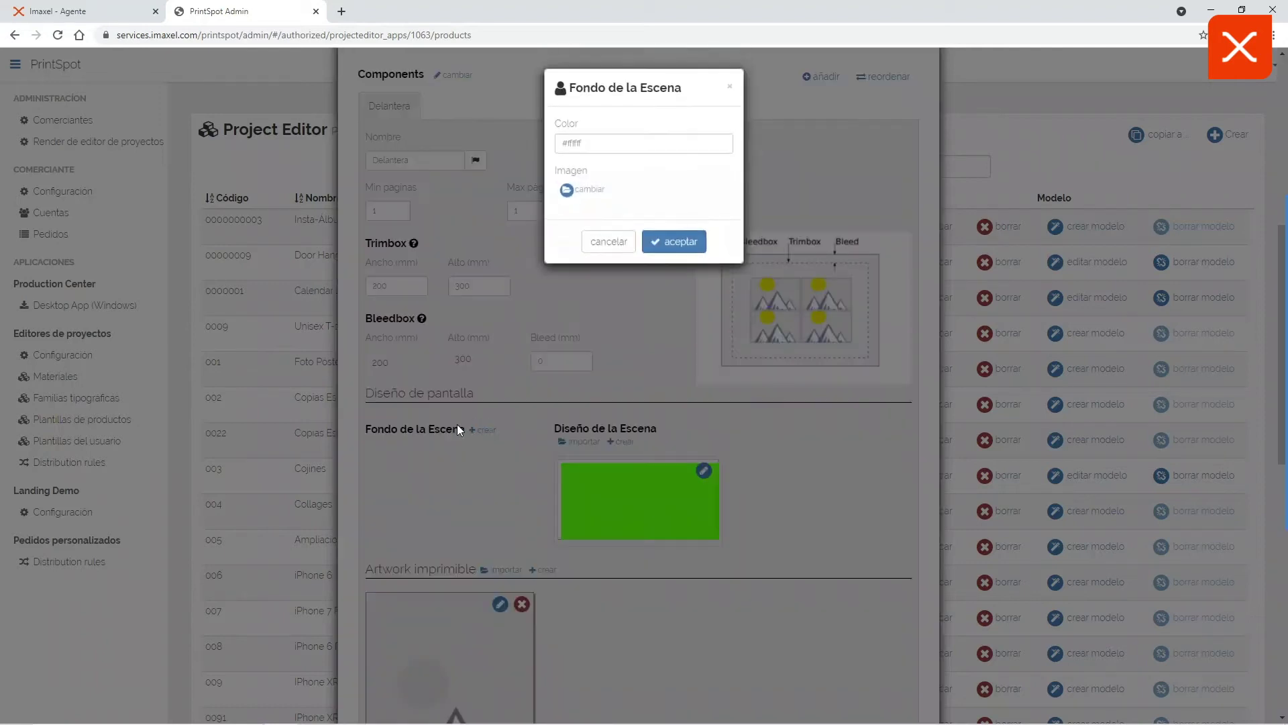
pyautogui.click(581, 190)
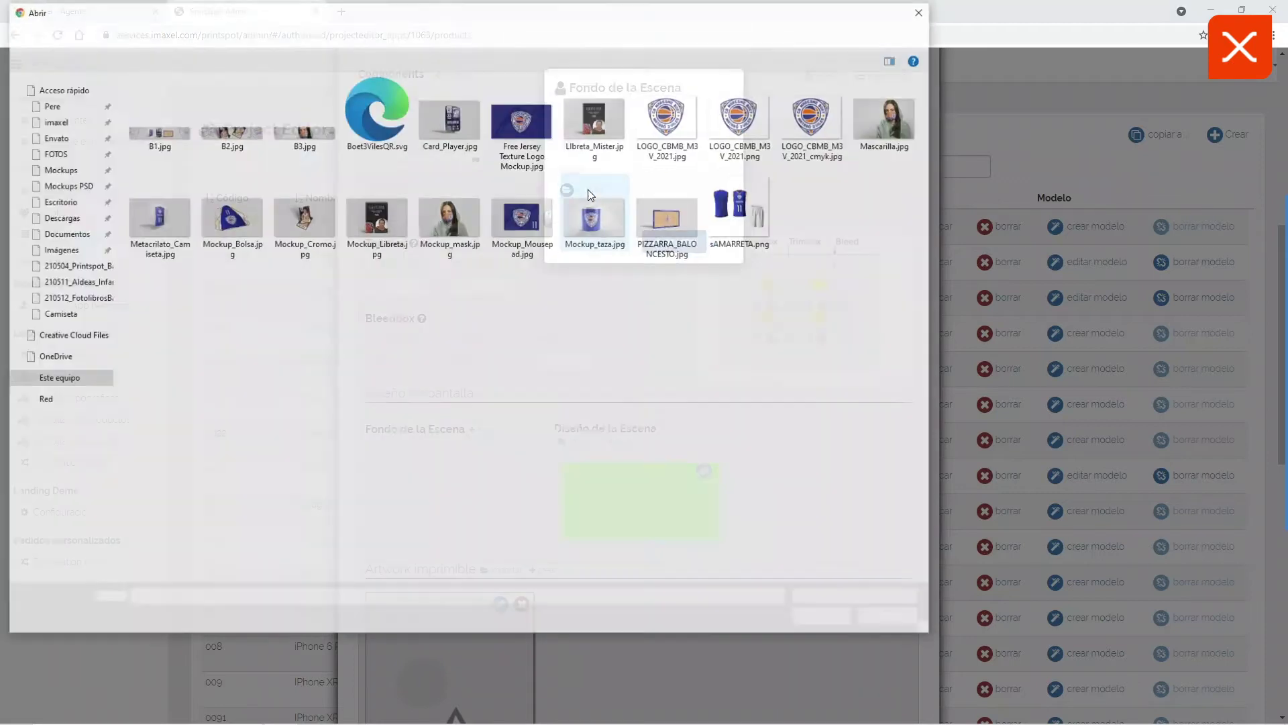
pyautogui.click(75, 313)
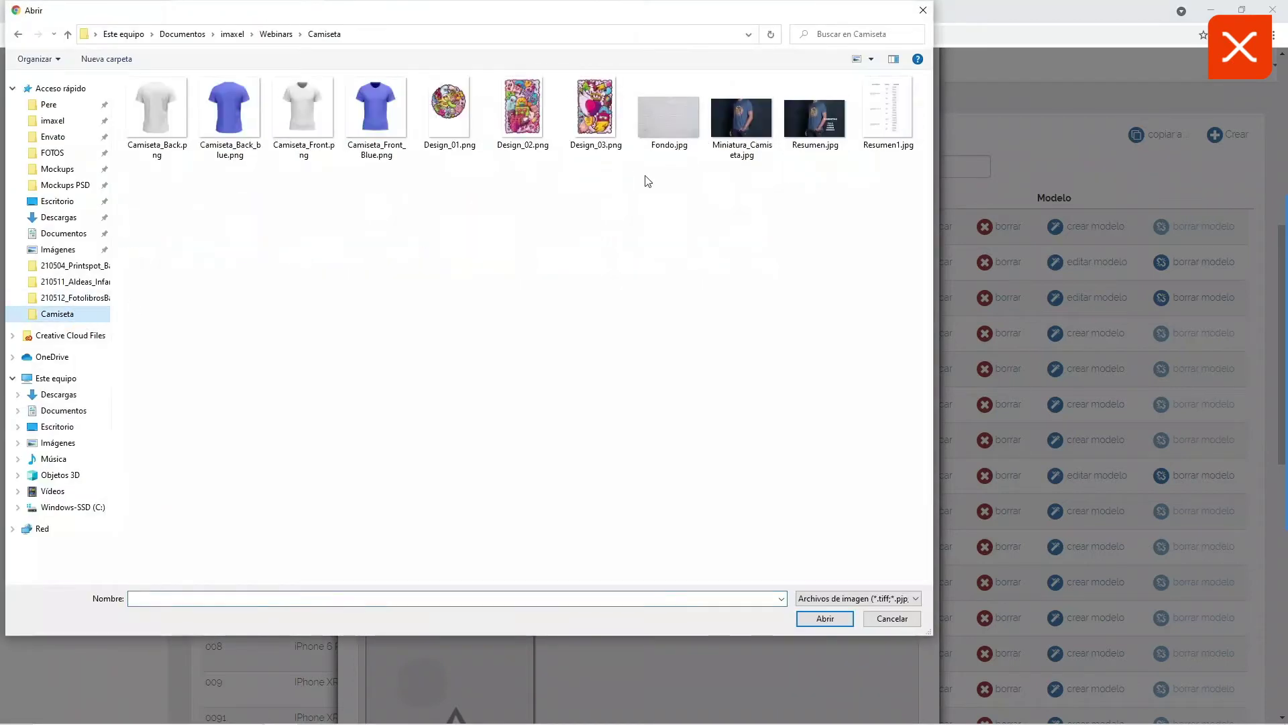
pyautogui.click(663, 132)
pyautogui.click(812, 615)
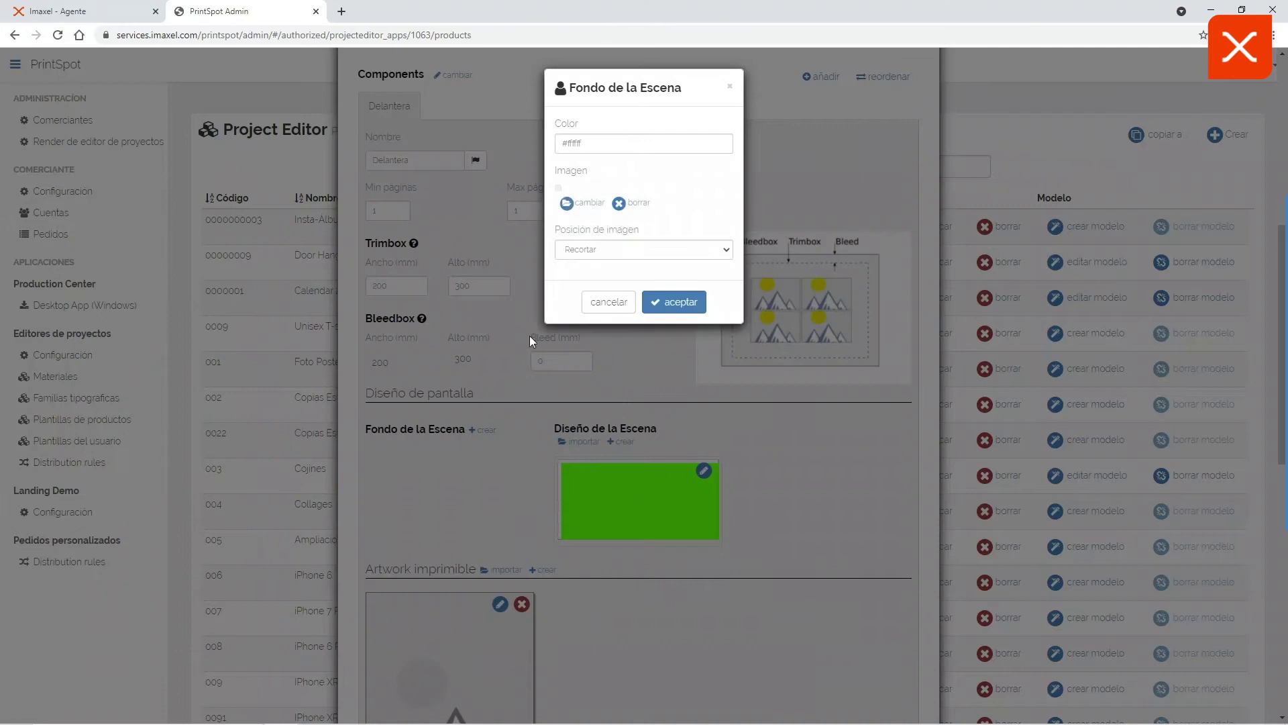
pyautogui.click(674, 405)
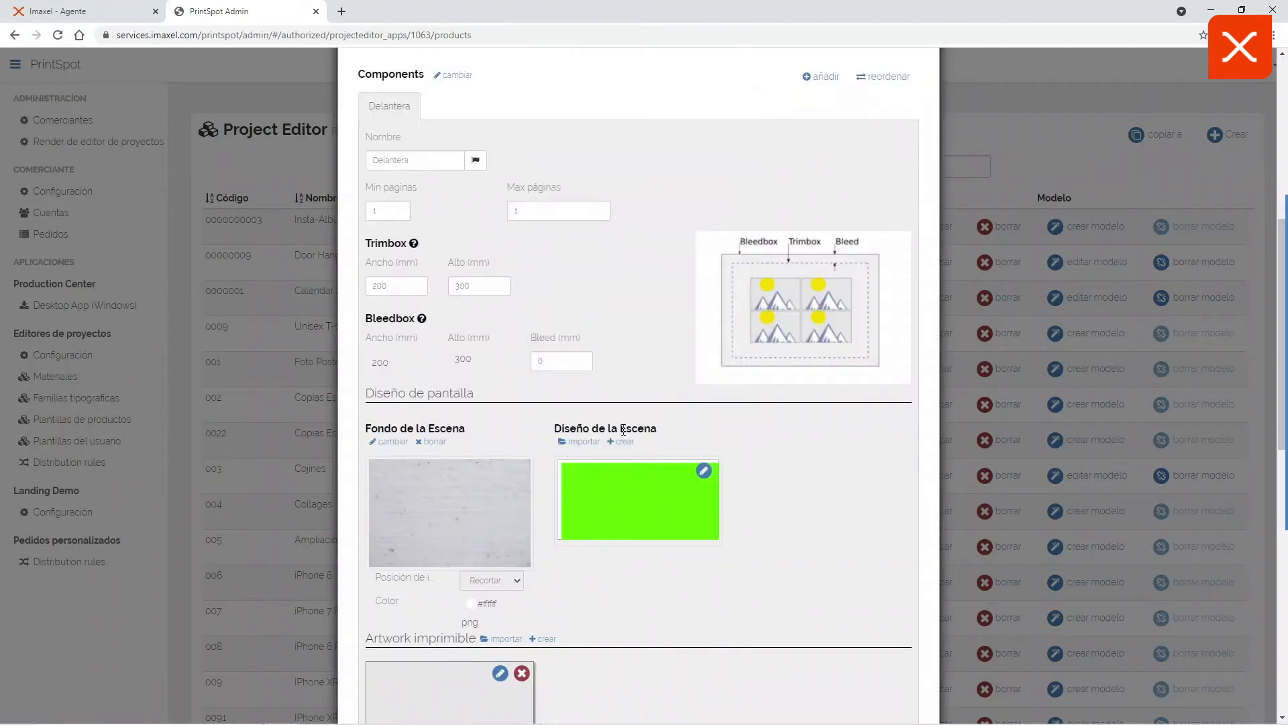
# Edit the scene design to use Camiseta_Front.png as its decoration, placed on the Capa de Fondo layer.
pyautogui.click(704, 471)
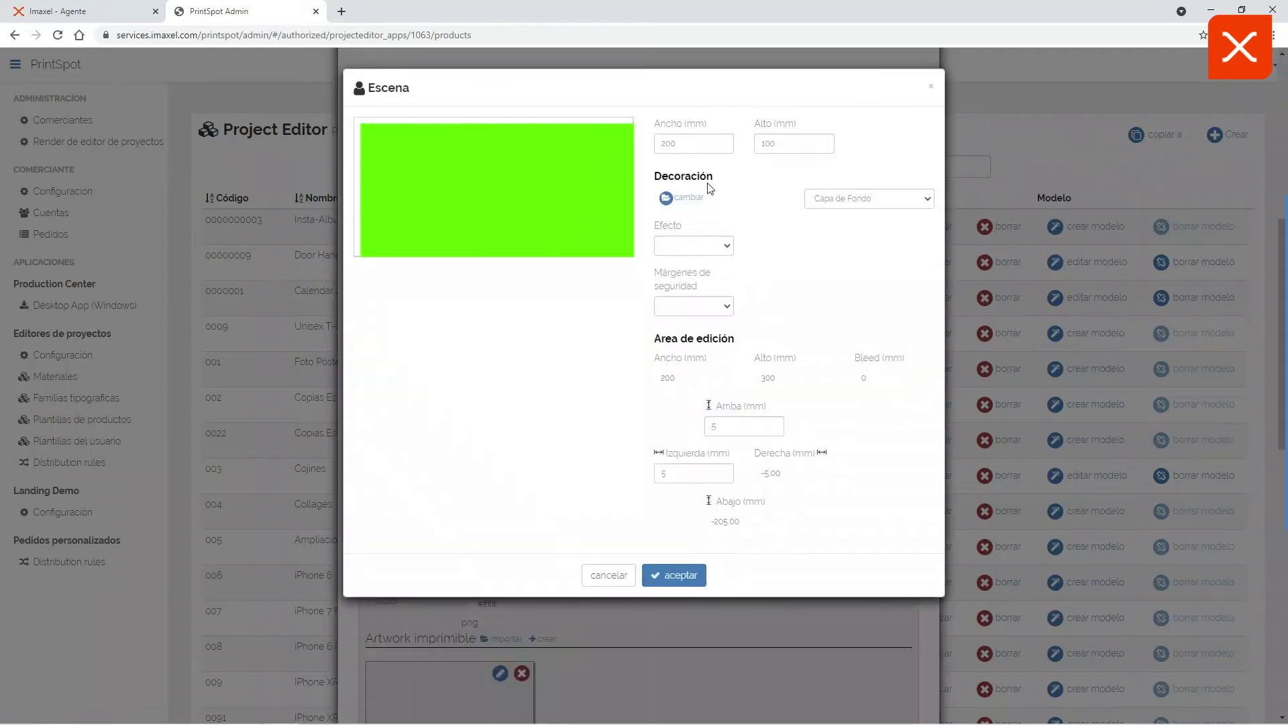
pyautogui.click(692, 205)
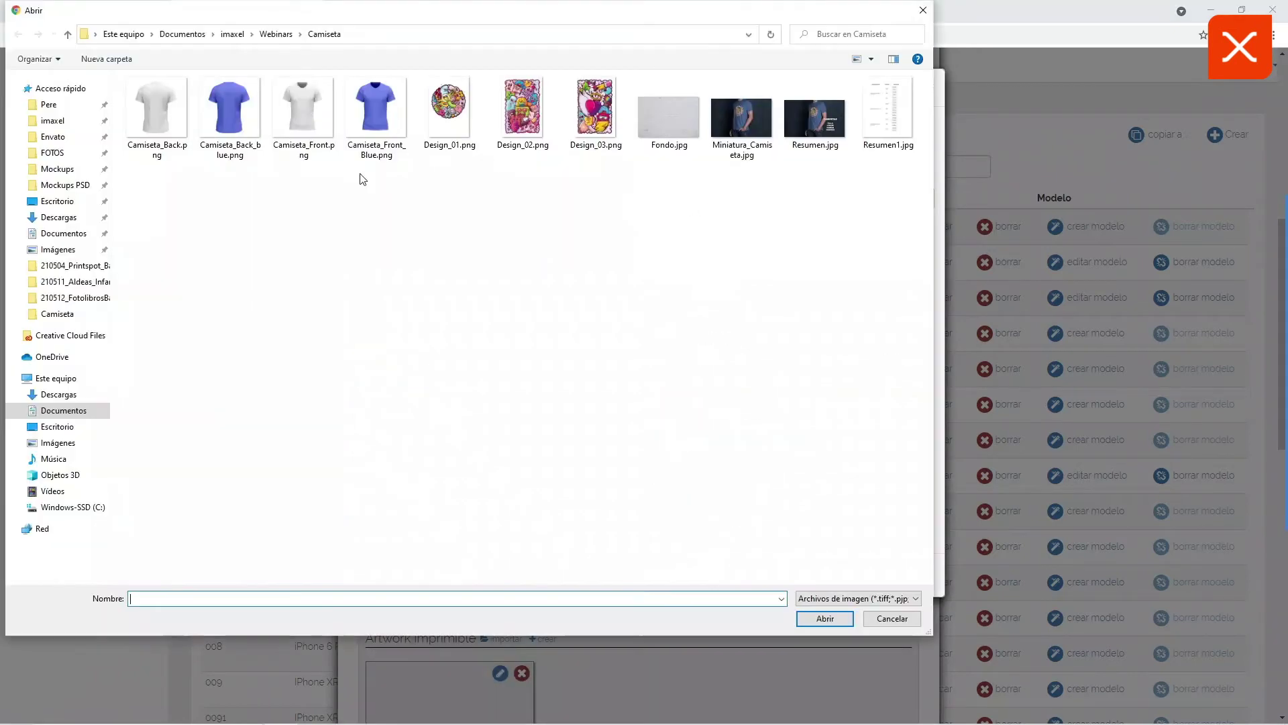
pyautogui.click(300, 116)
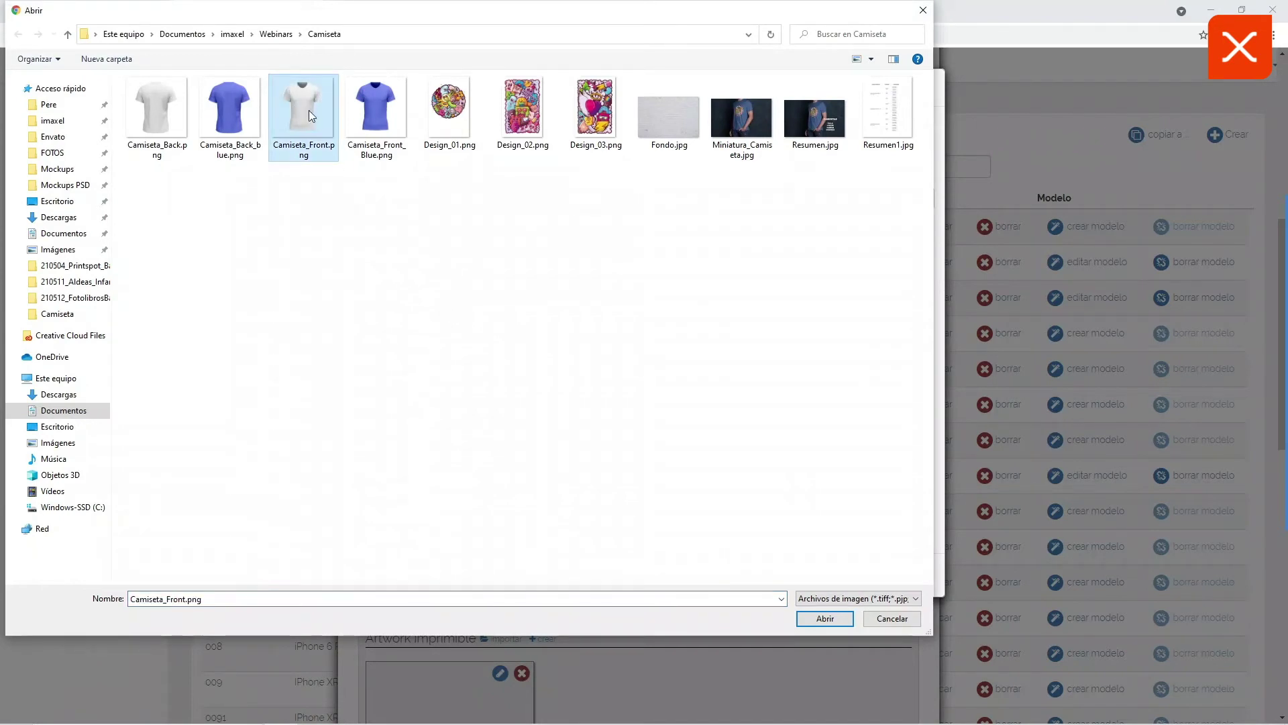
pyautogui.click(824, 618)
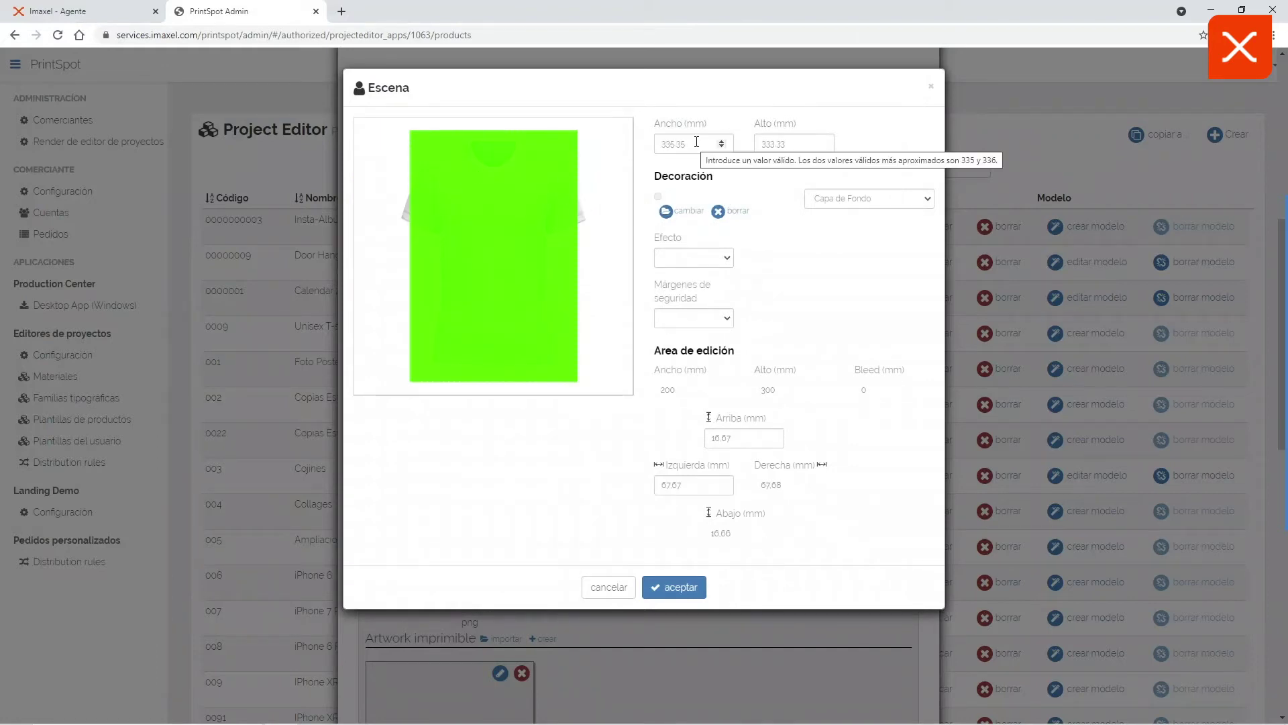
pyautogui.click(1268, 302)
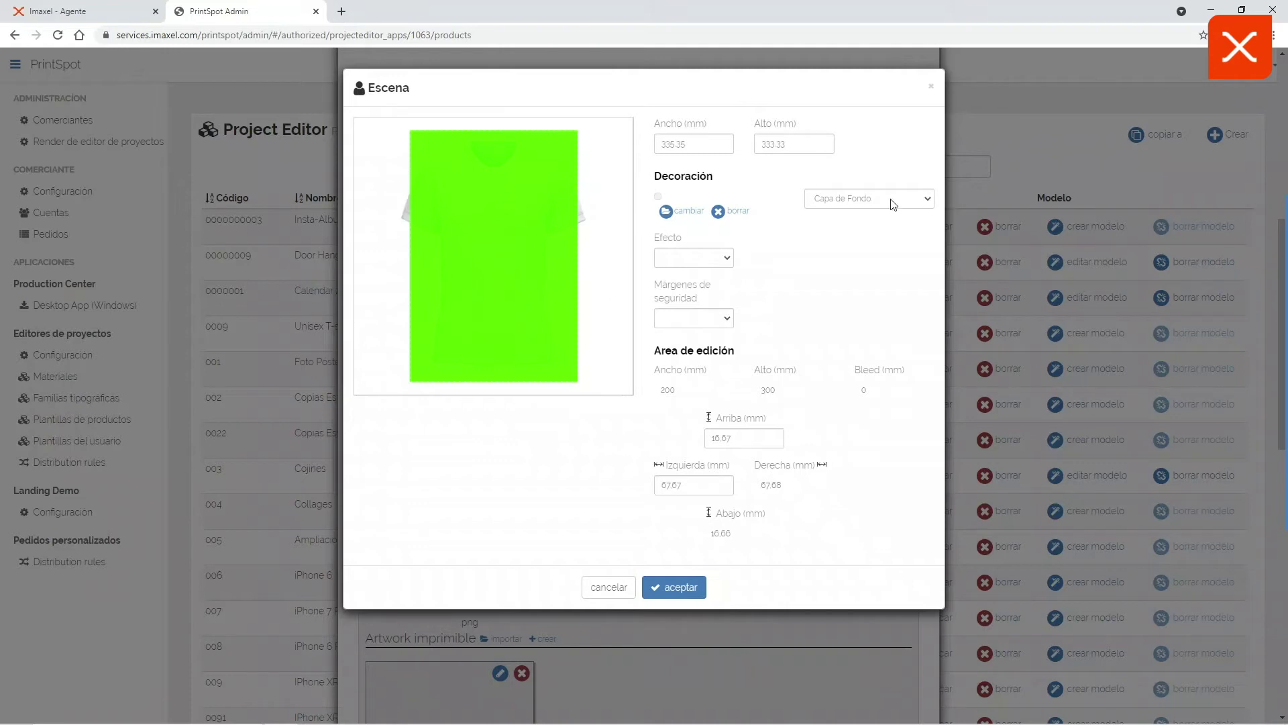
pyautogui.click(847, 205)
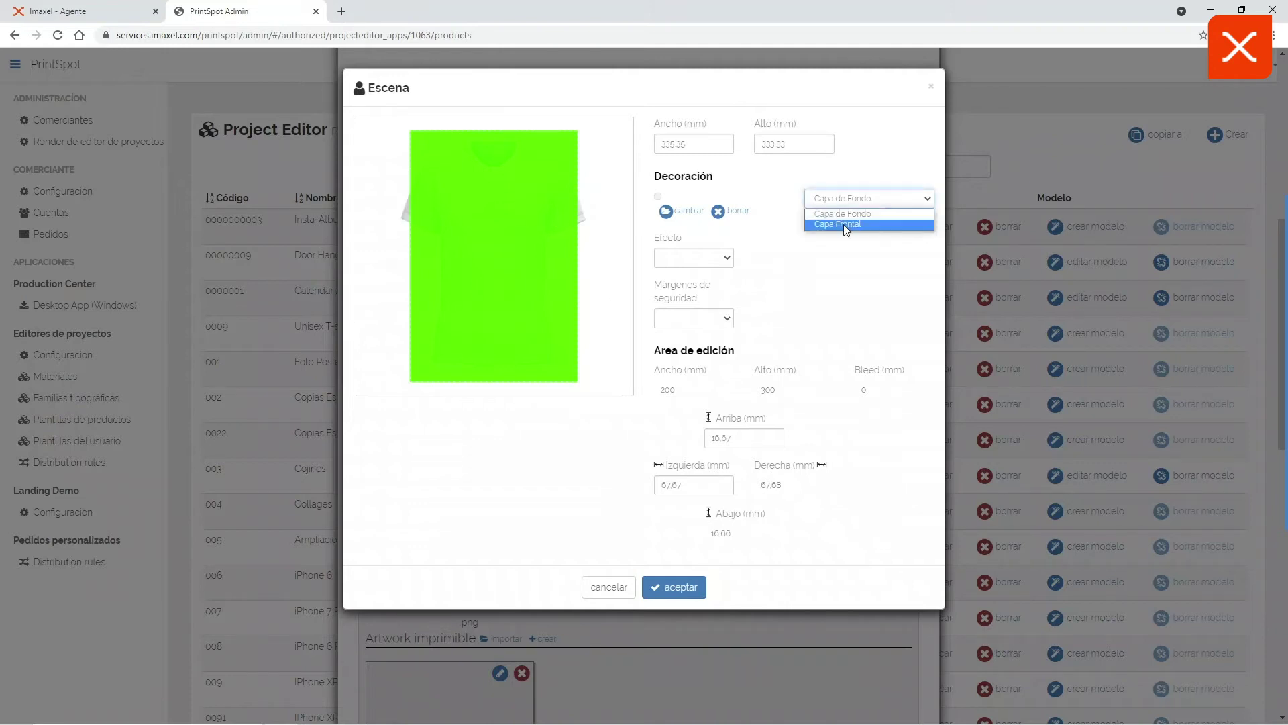
pyautogui.click(847, 213)
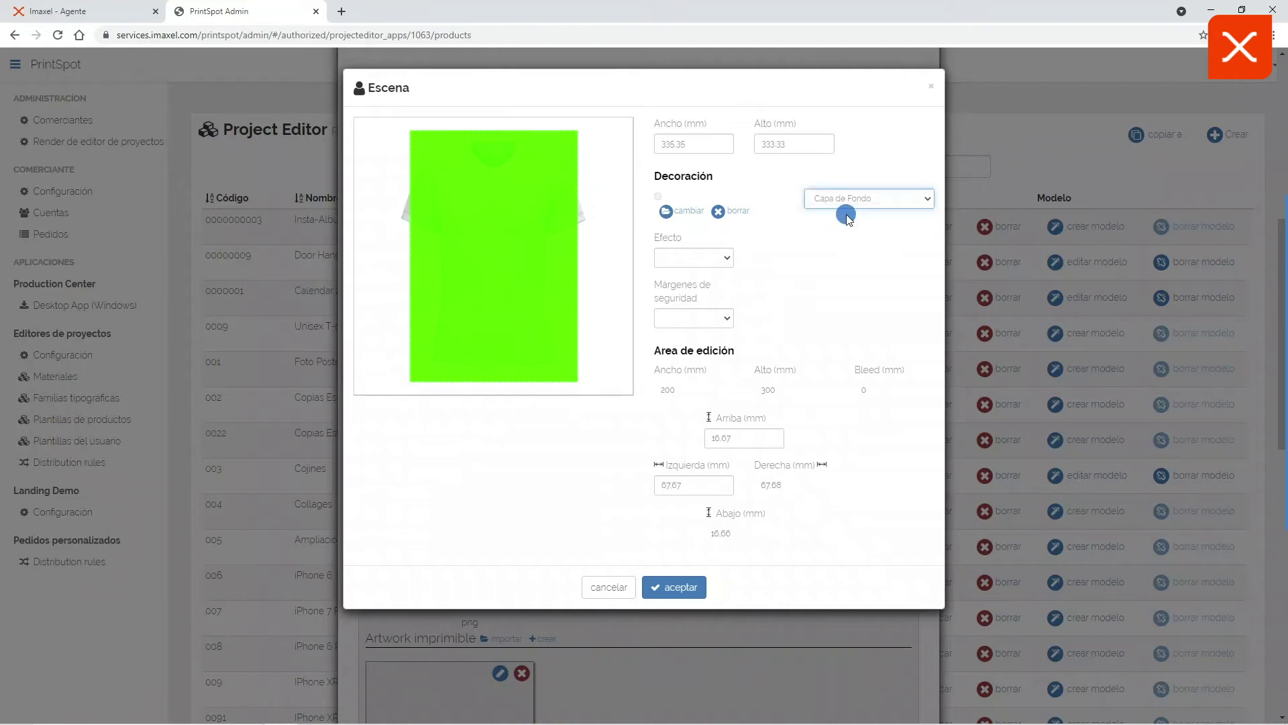
# Increase the scene's width to 403 mm.
pyautogui.click(723, 146)
pyautogui.click(722, 140)
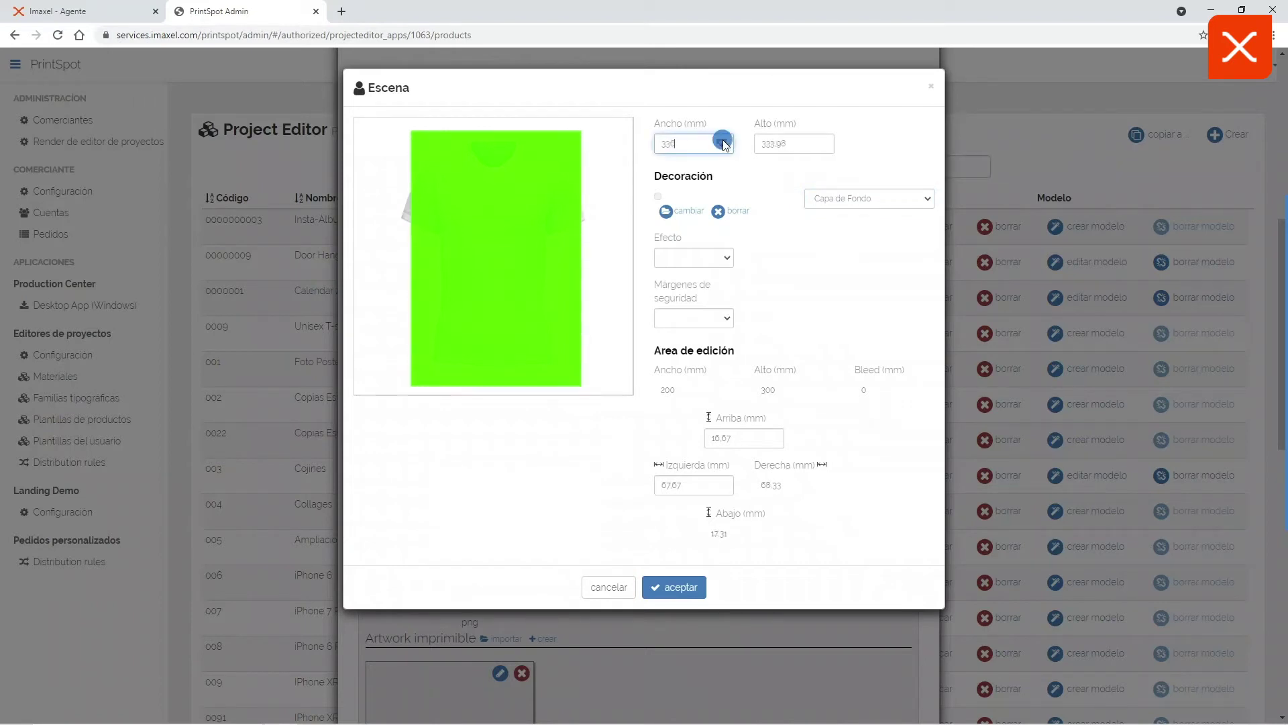
pyautogui.click(723, 140)
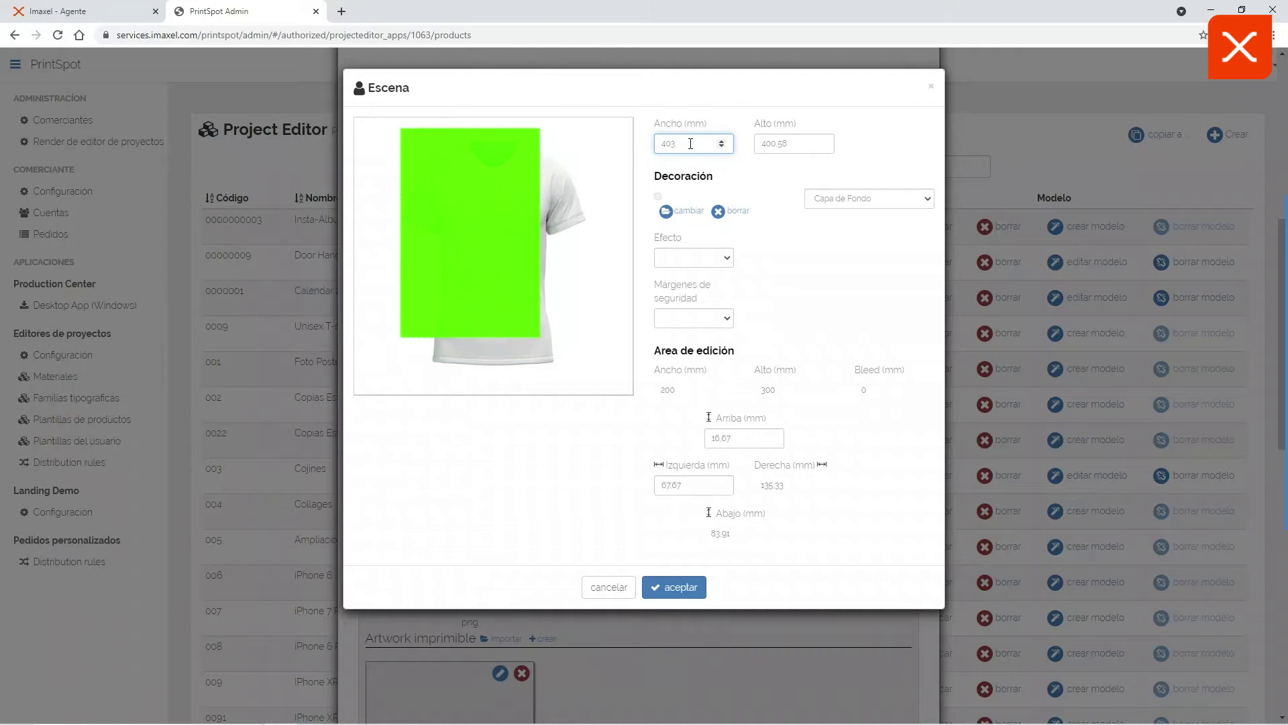
# Set the scene's width to 665 mm and place its editing area 144 mm from the top and 233 mm from the left.
pyautogui.doubleClick(686, 144)
pyautogui.write('665')
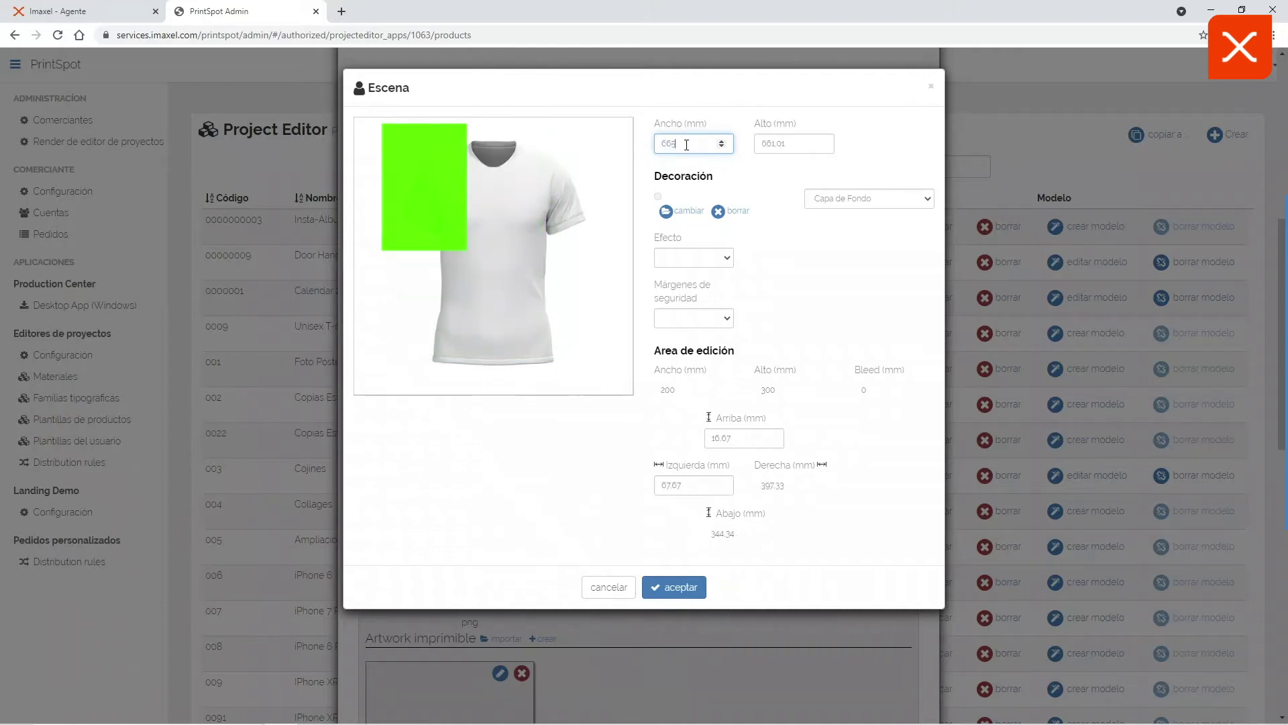
pyautogui.doubleClick(741, 439)
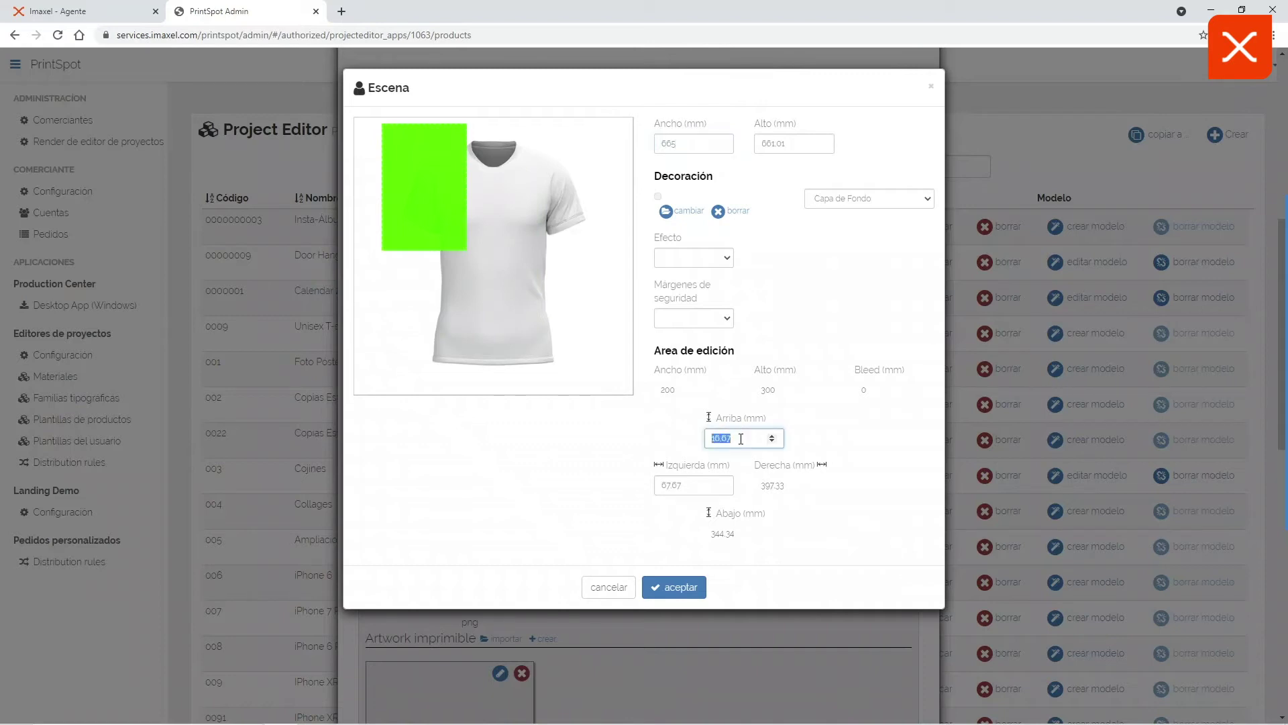
pyautogui.write('144')
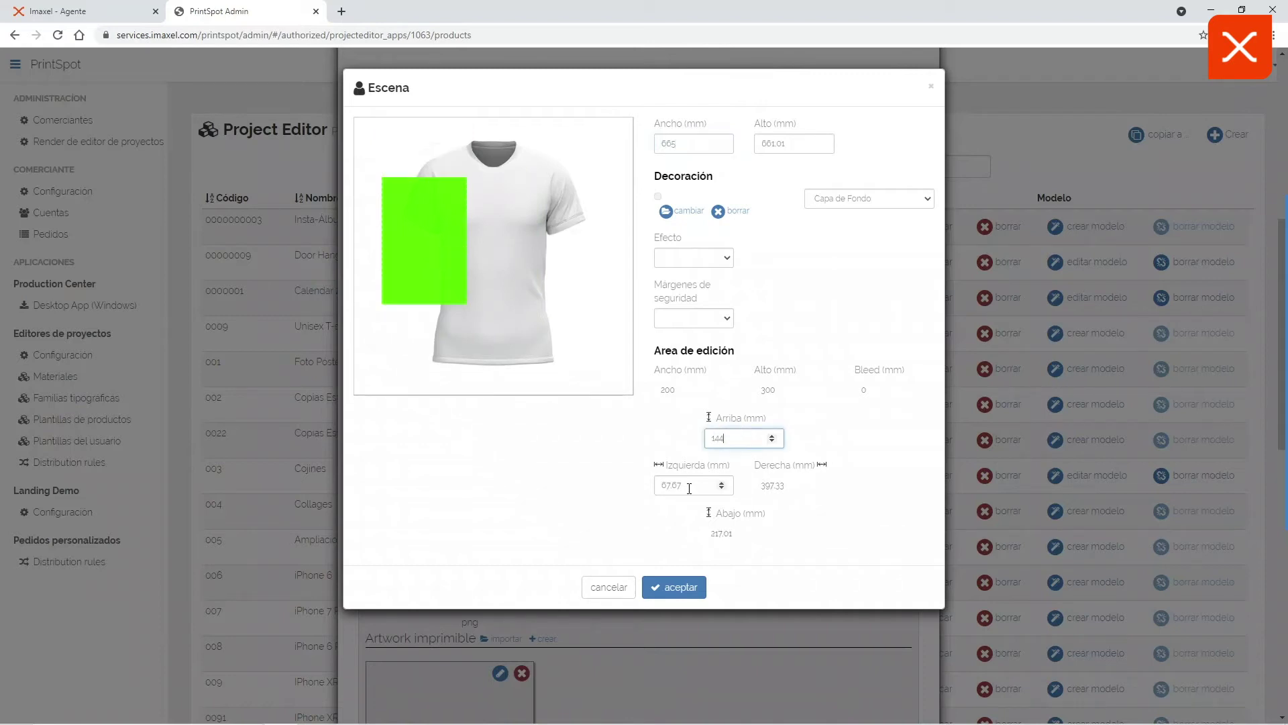
pyautogui.click(688, 488)
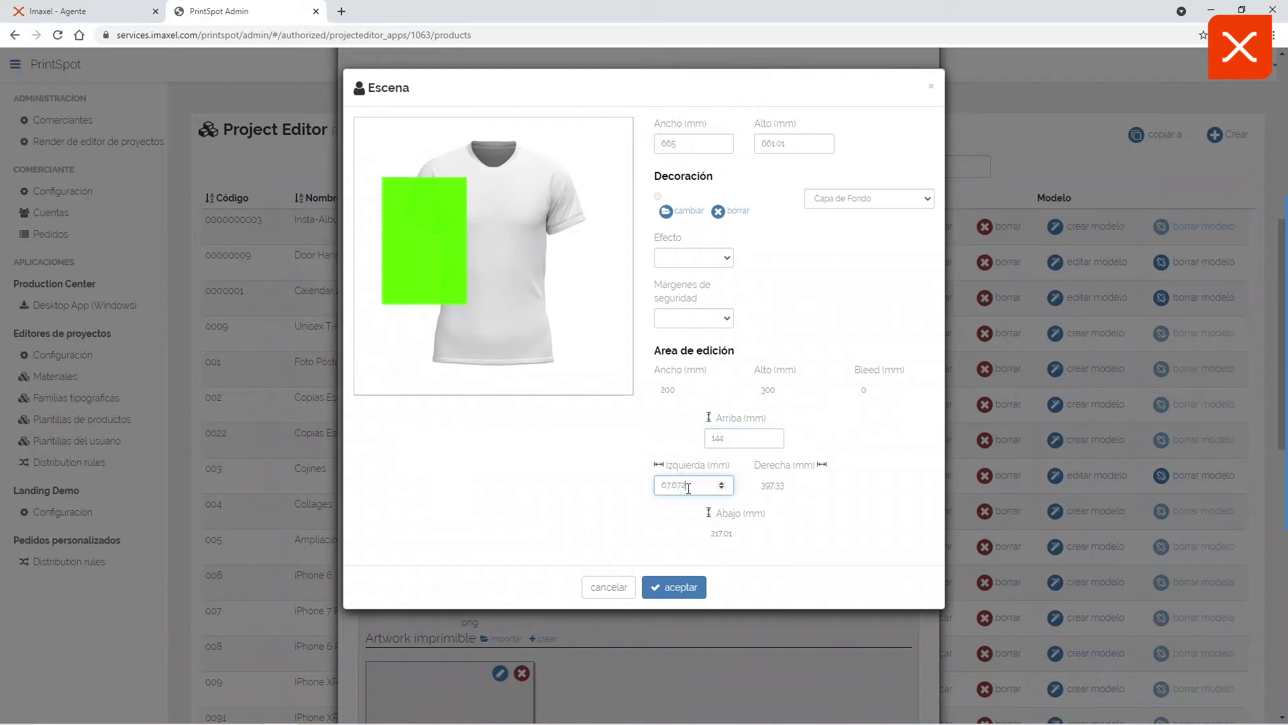
pyautogui.doubleClick(688, 485)
pyautogui.write('233')
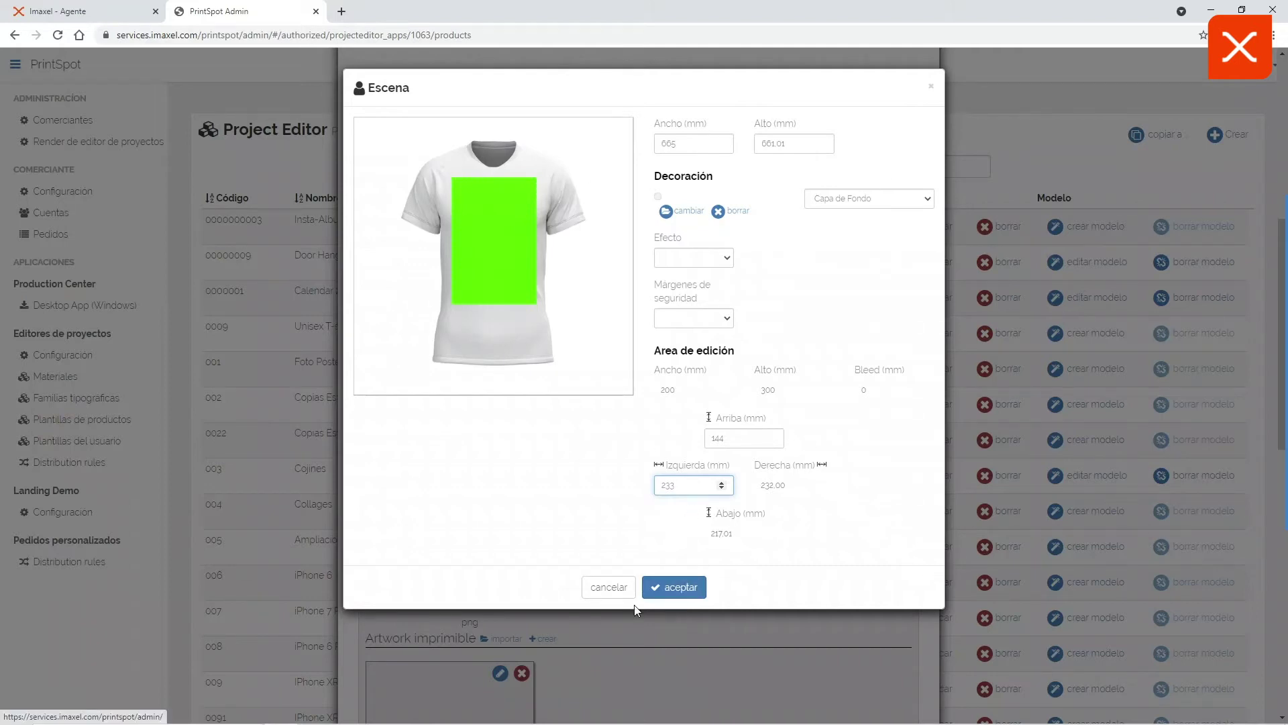
pyautogui.click(680, 591)
# Create a new printable artwork for the Delantera component and delete its collage layer.
pyautogui.scroll(-2, 523, 483)
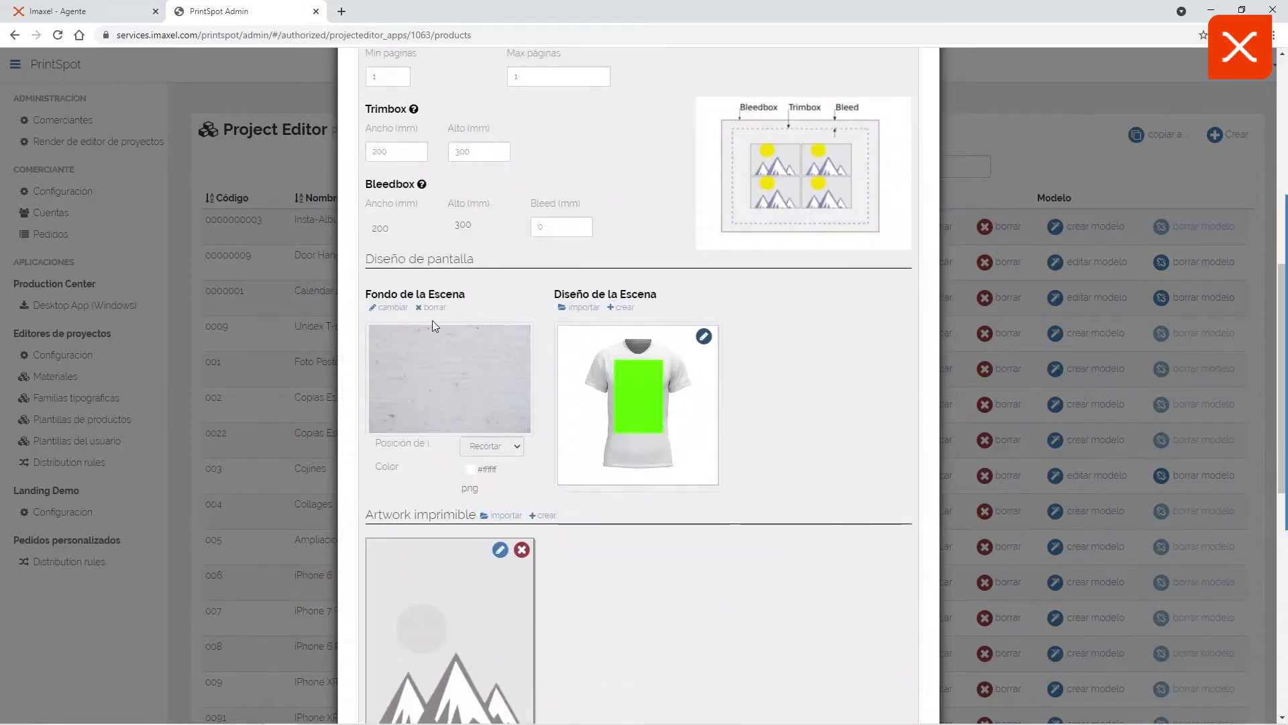
pyautogui.scroll(-2, 625, 375)
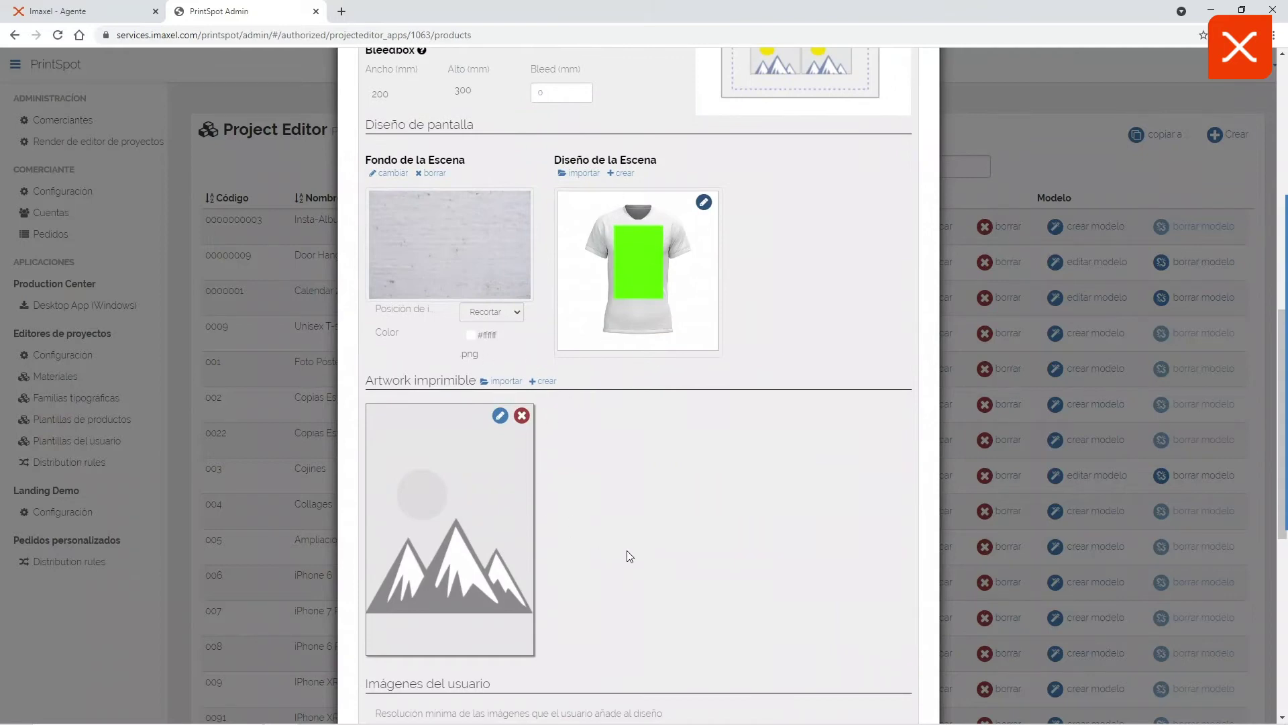
pyautogui.scroll(-1, 489, 472)
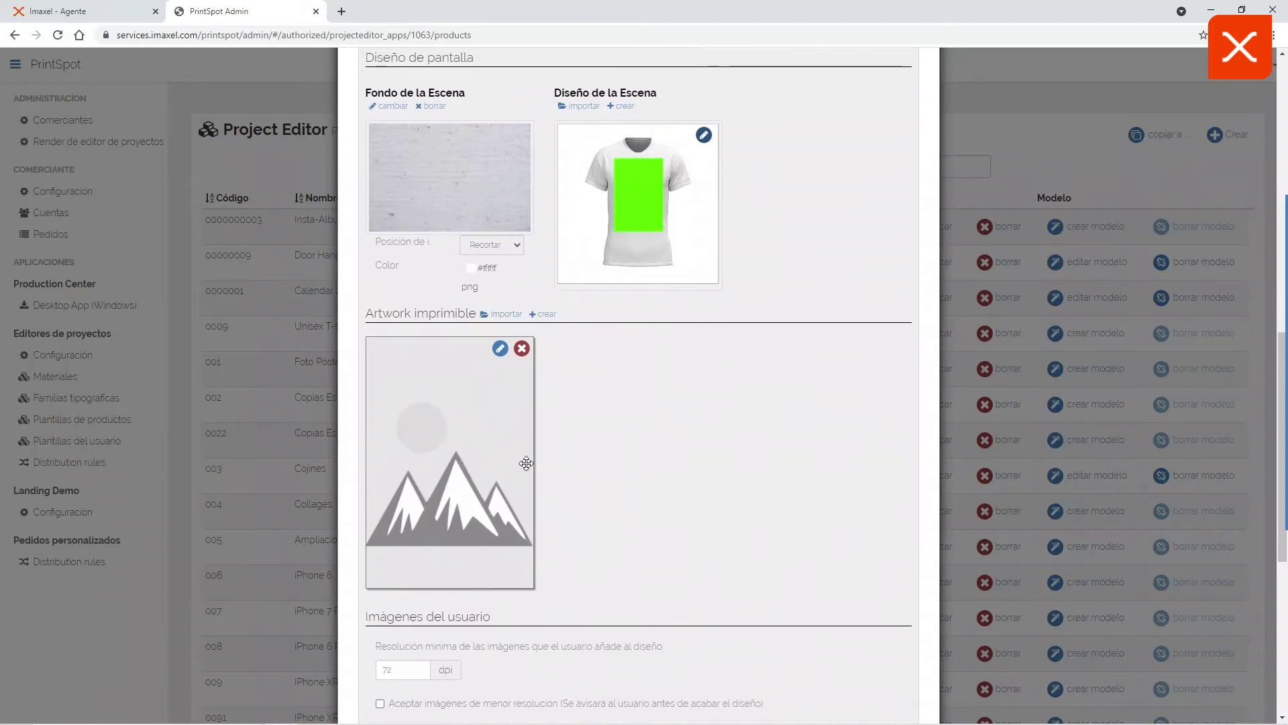
pyautogui.click(552, 316)
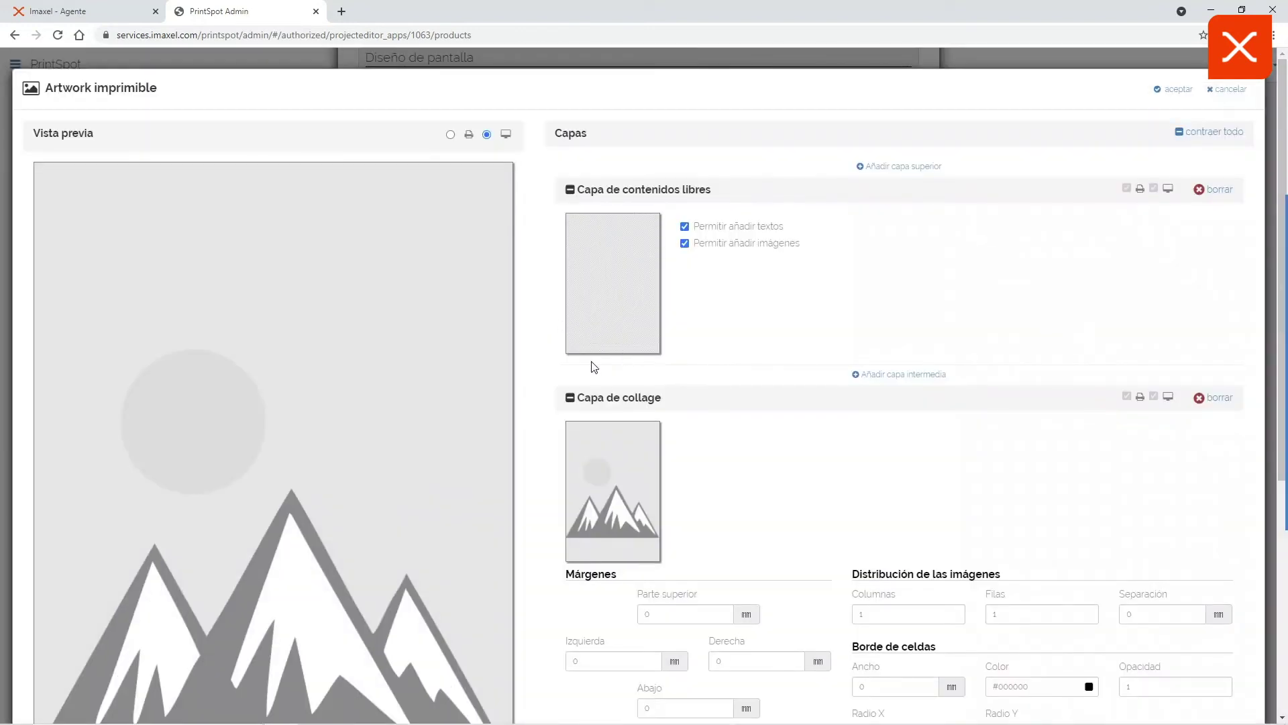
pyautogui.scroll(-1, 593, 365)
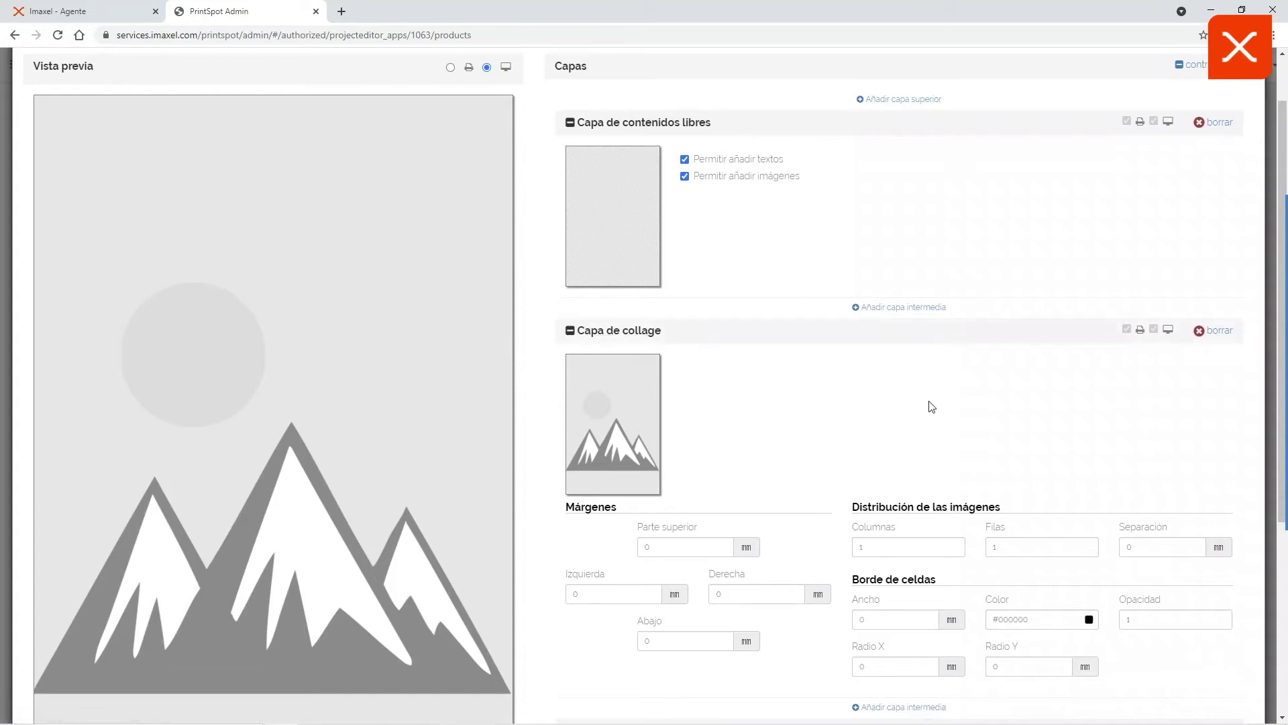
pyautogui.click(1225, 334)
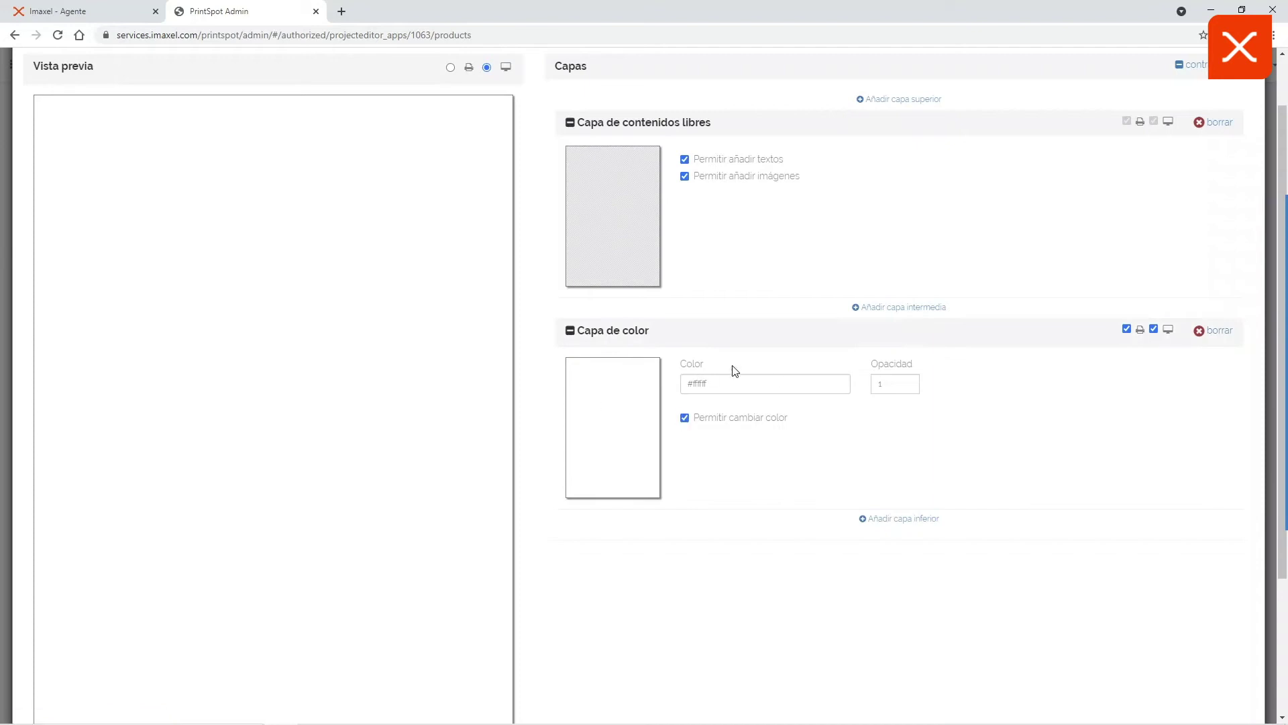
# Add an intermediate image layer with Design_01.png between the free content and colour layers.
pyautogui.click(899, 309)
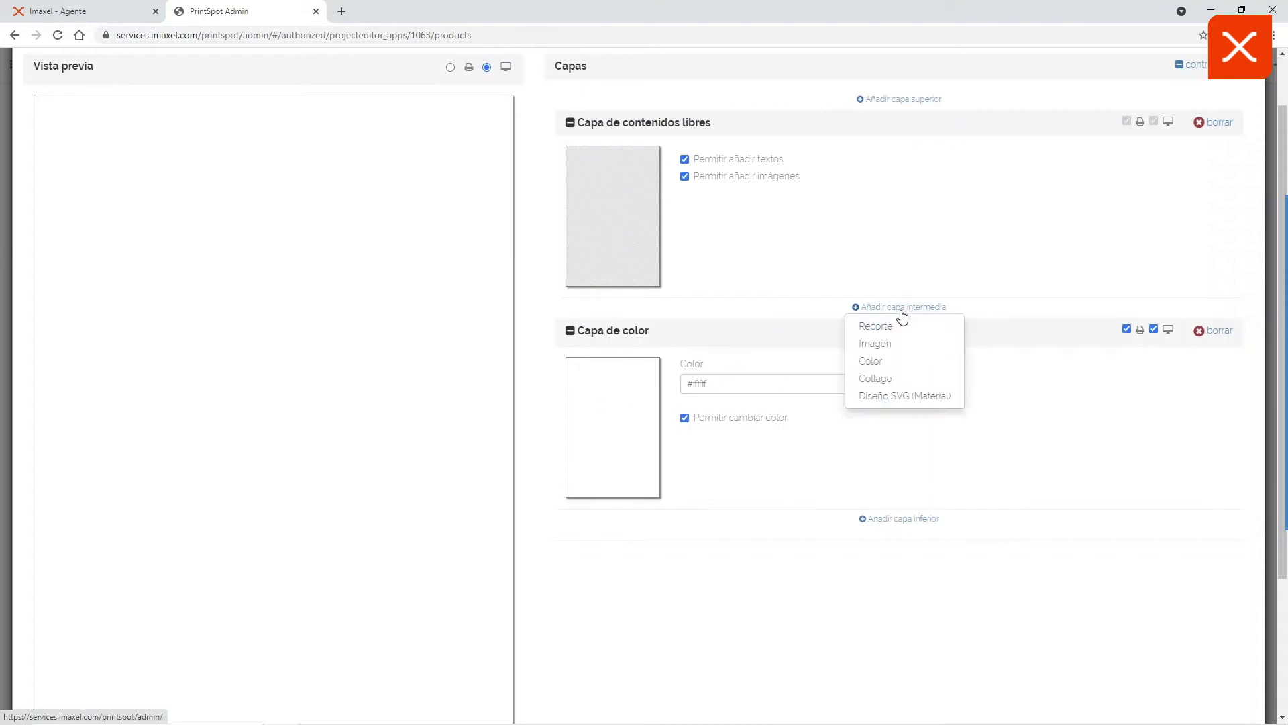
pyautogui.click(881, 346)
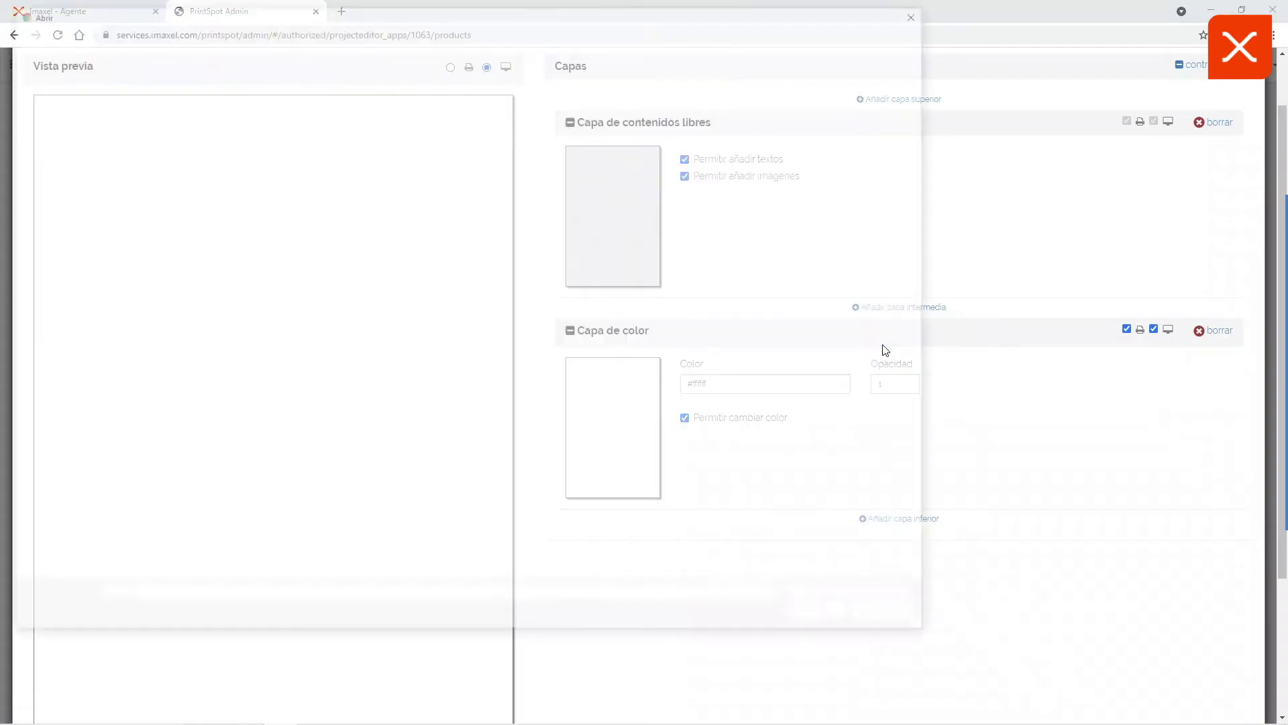
pyautogui.click(449, 113)
pyautogui.click(819, 621)
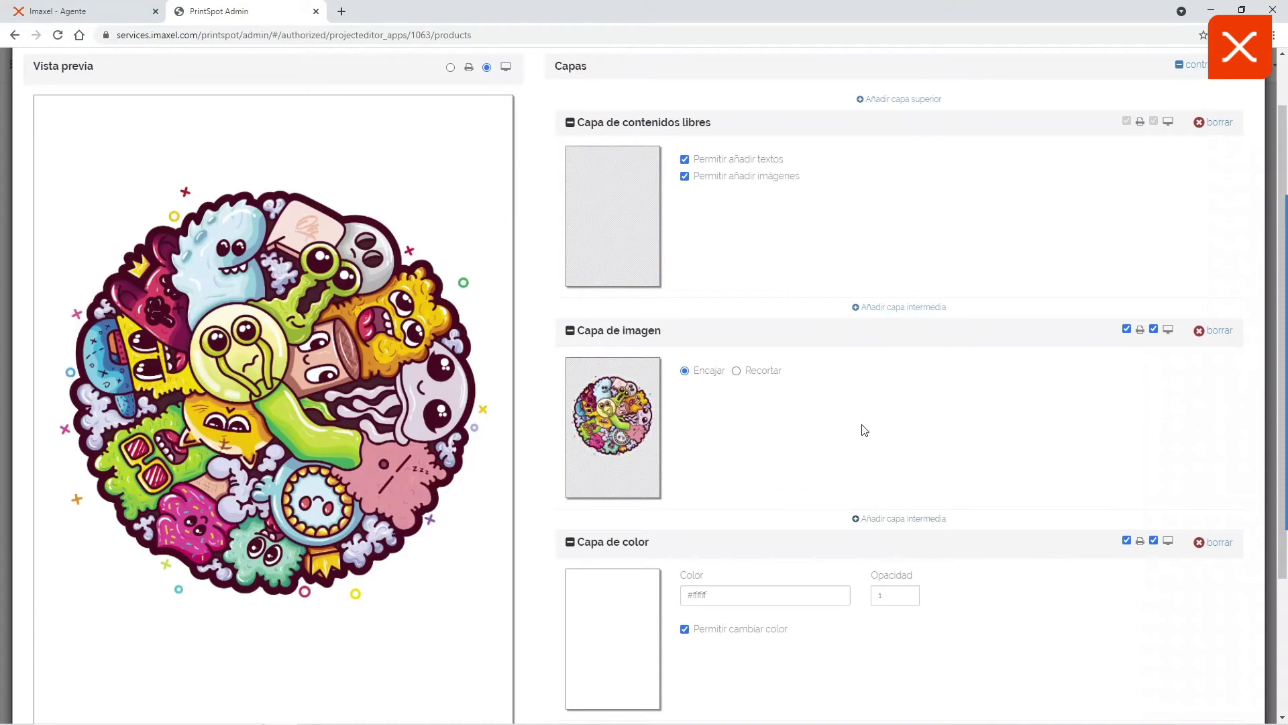
# Set the colour layer's opacity to 0 and accept the Design_01 artwork.
pyautogui.scroll(-1, 722, 422)
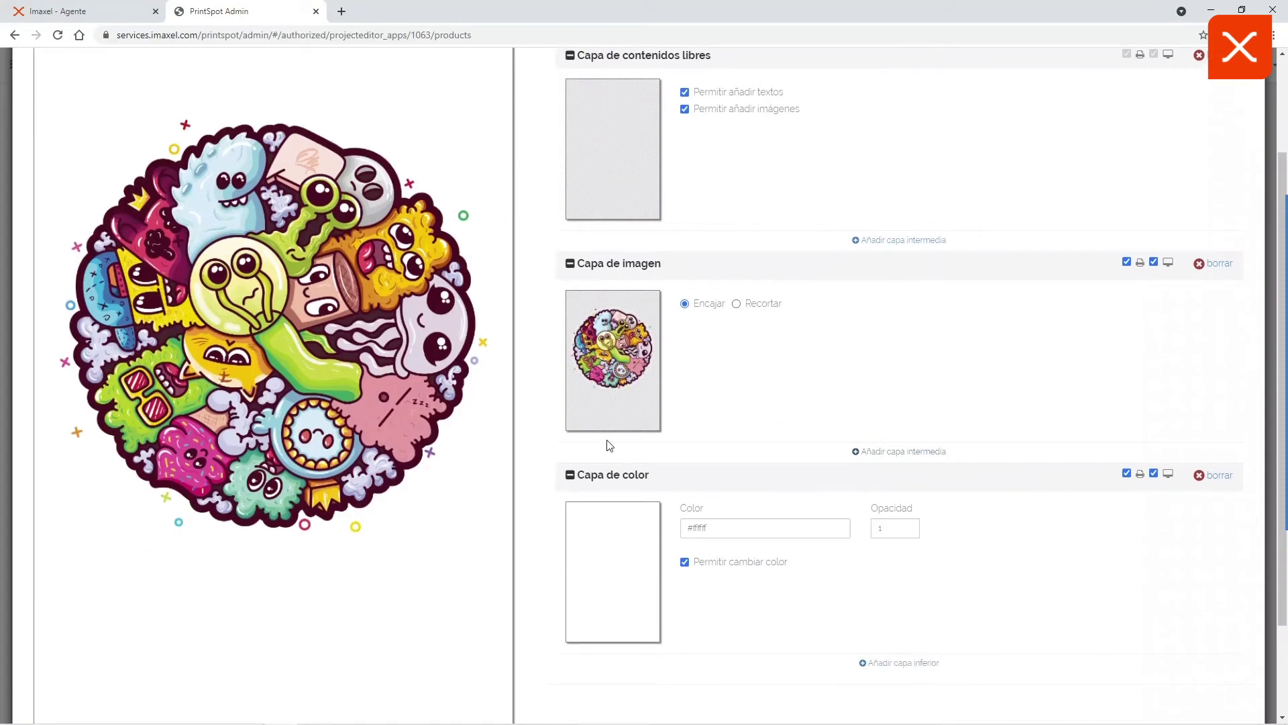
pyautogui.scroll(-2, 620, 386)
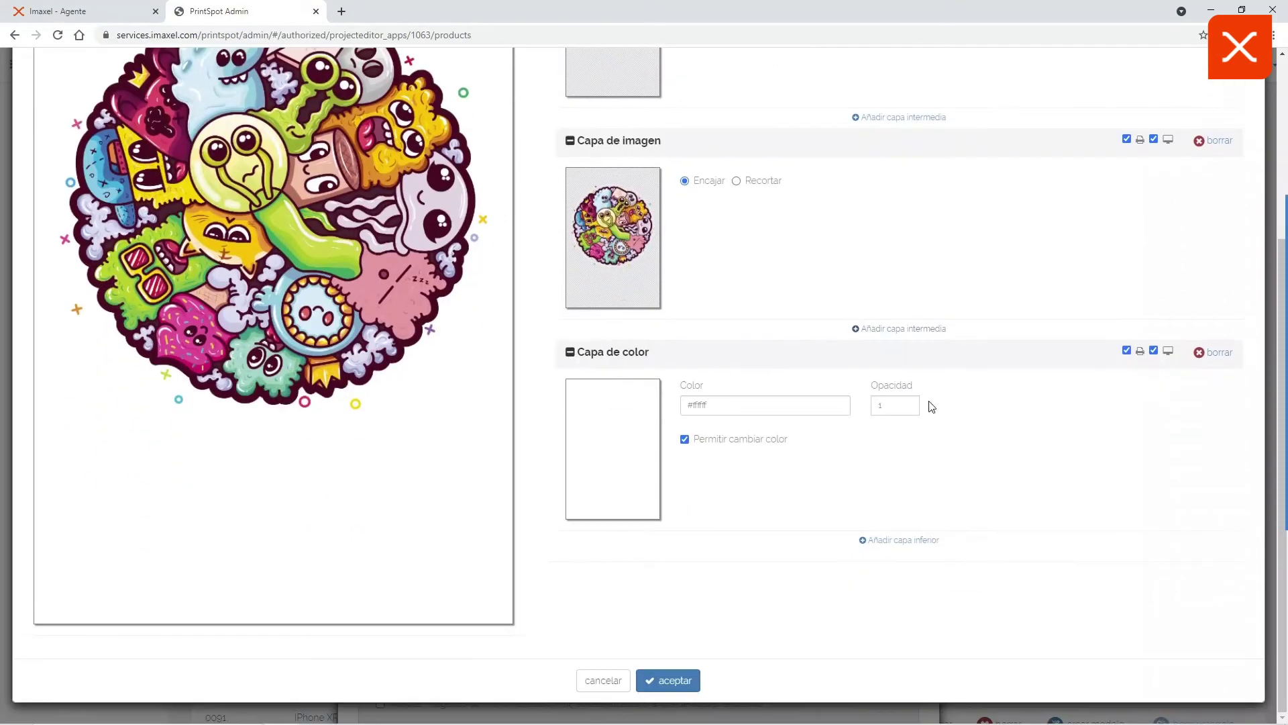
pyautogui.doubleClick(893, 405)
pyautogui.write('0')
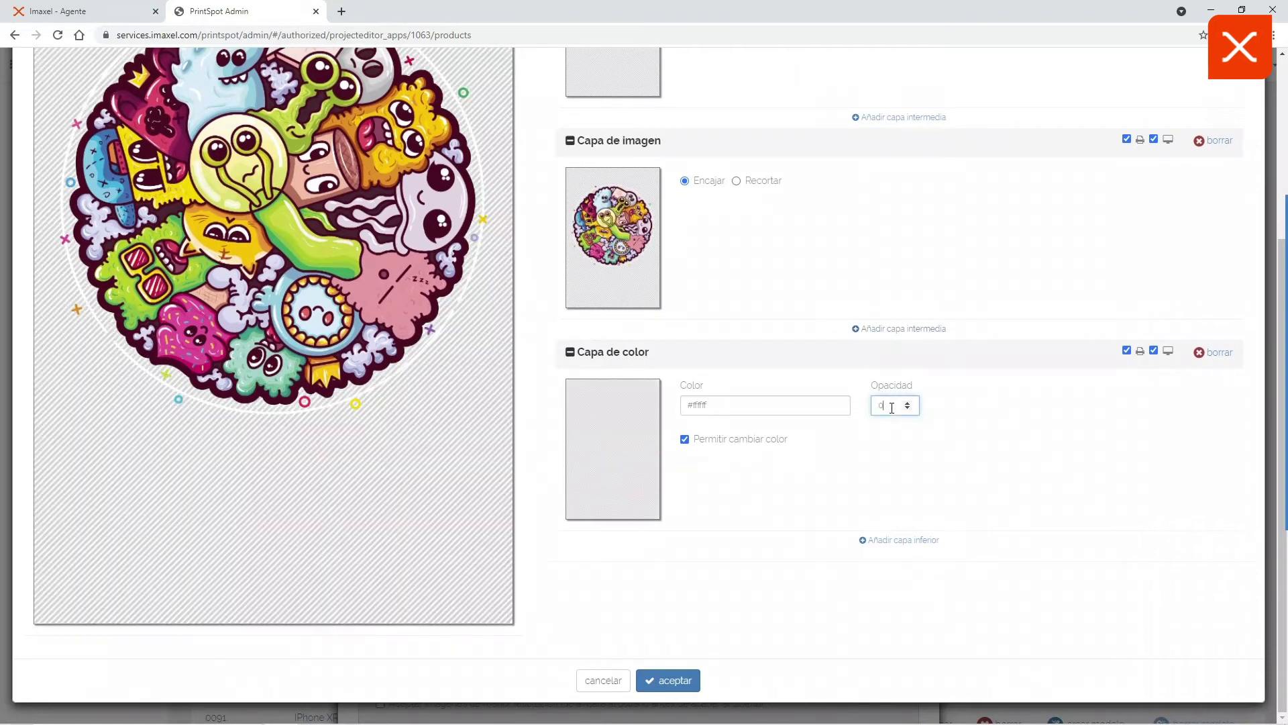
pyautogui.scroll(3, 917, 486)
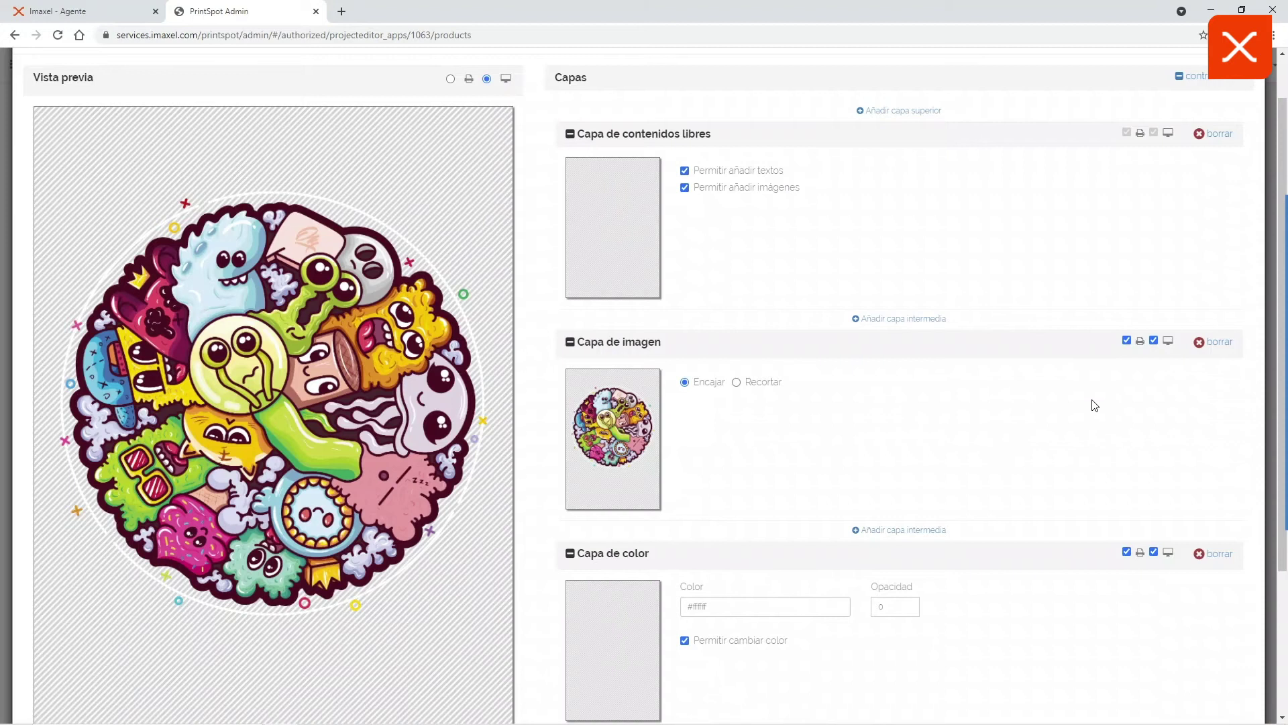
pyautogui.scroll(-2, 1099, 389)
pyautogui.scroll(3, 1141, 282)
pyautogui.click(1170, 90)
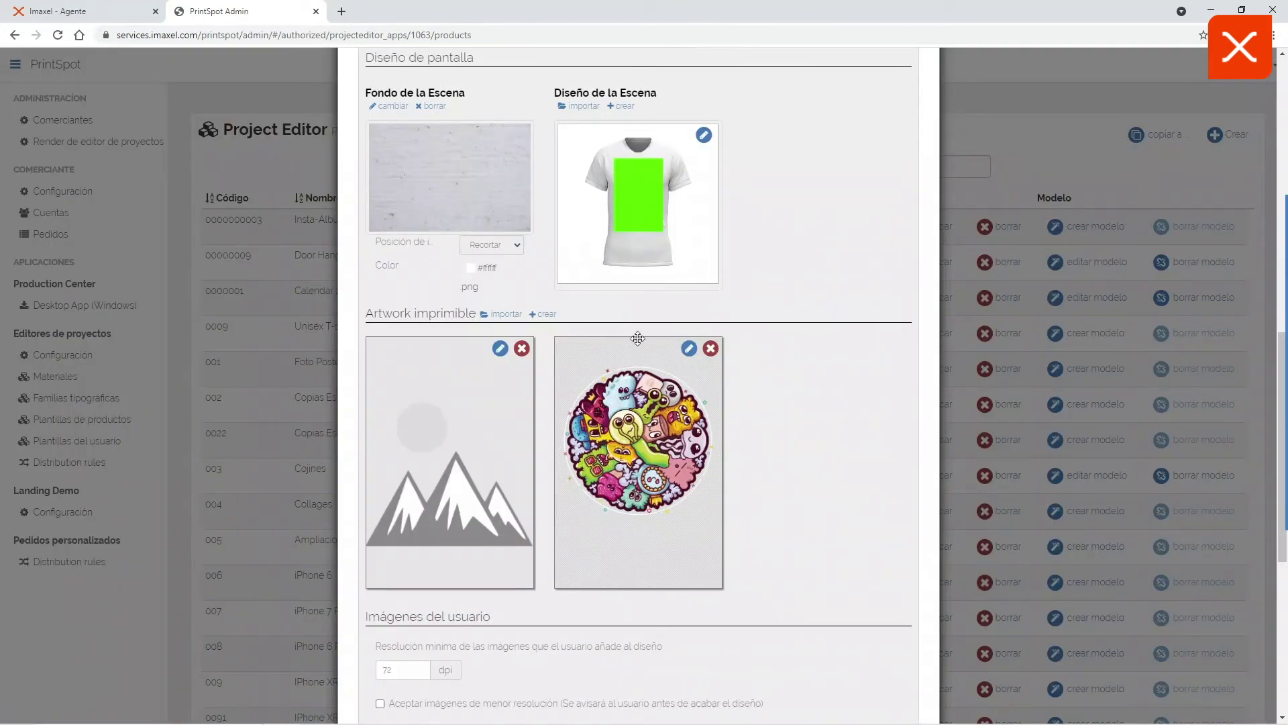
# Create another printable artwork for the component and remove its collage layer.
pyautogui.click(547, 315)
pyautogui.scroll(-3, 1154, 365)
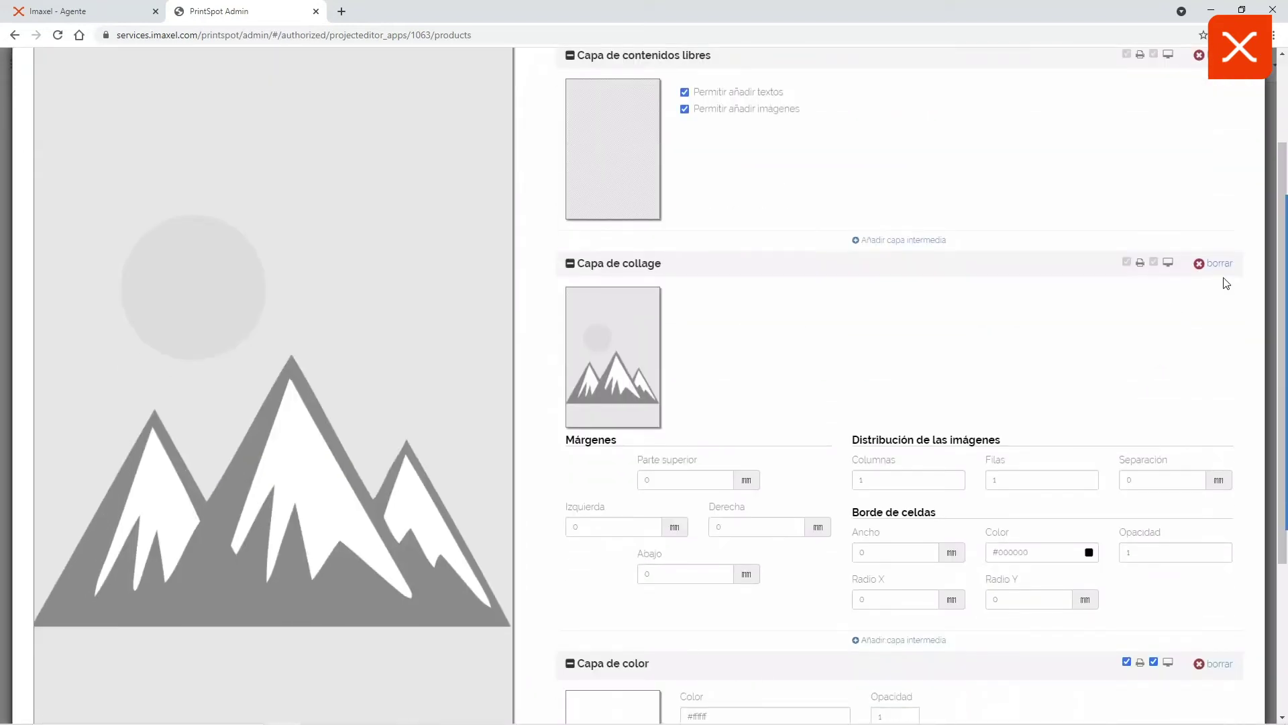
pyautogui.click(1215, 263)
pyautogui.click(929, 240)
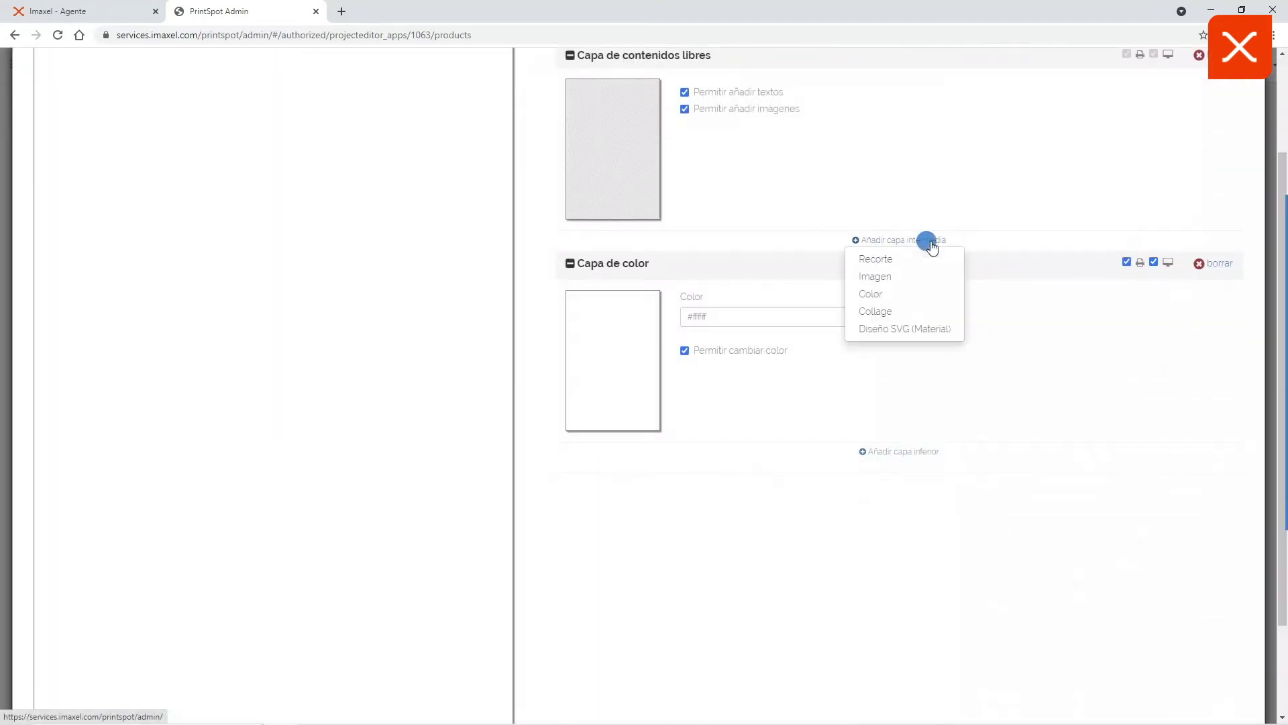
pyautogui.click(888, 276)
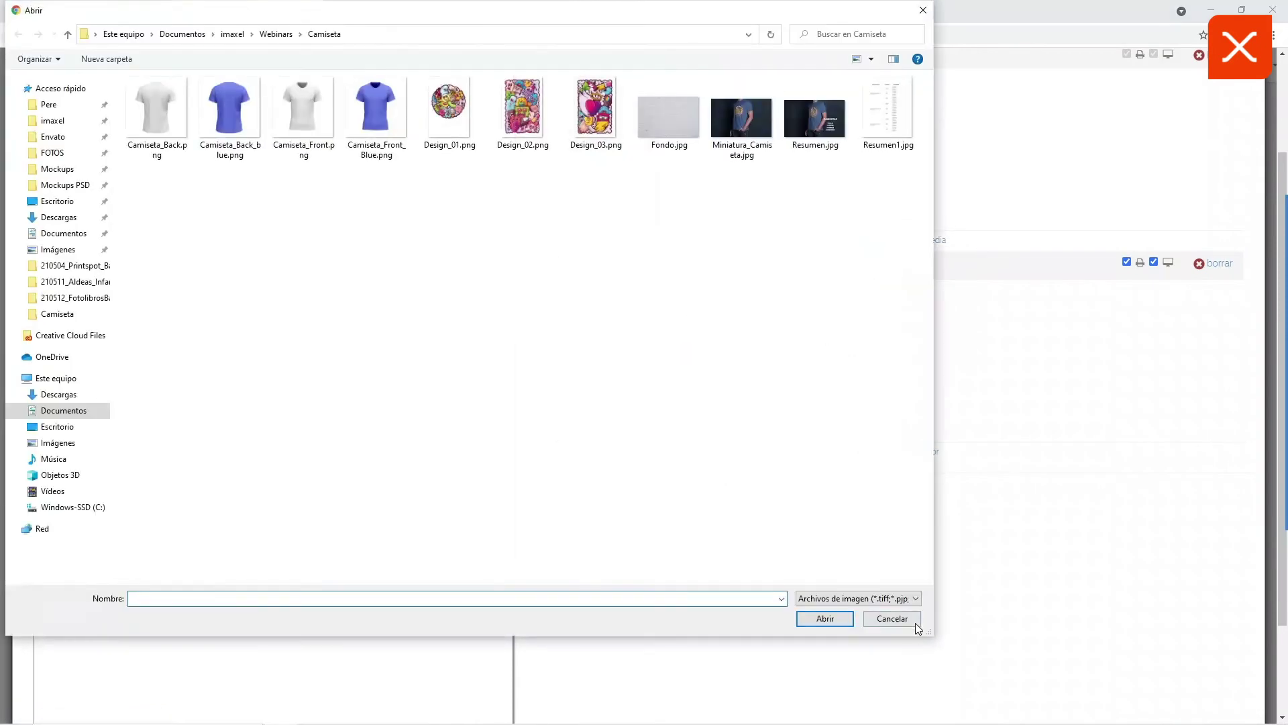
pyautogui.click(916, 624)
# Insert an intermediate image layer with Design_02.png above the colour layer.
pyautogui.click(919, 243)
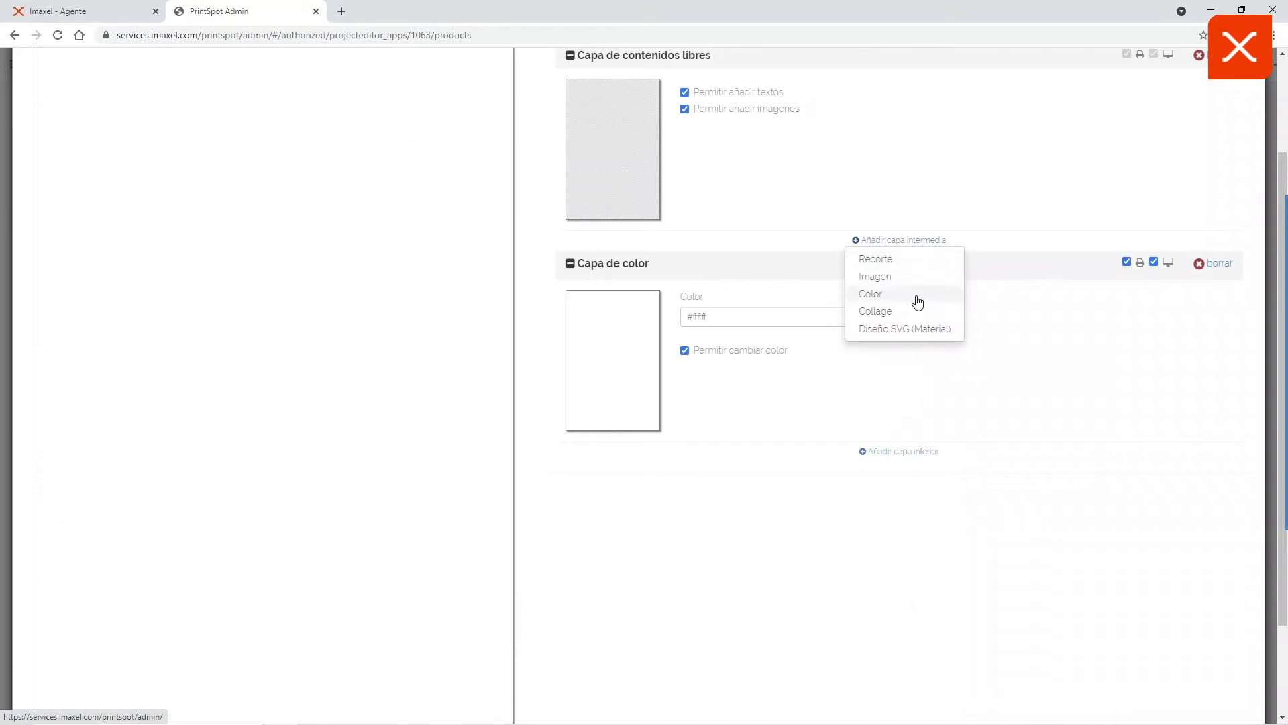
pyautogui.click(880, 279)
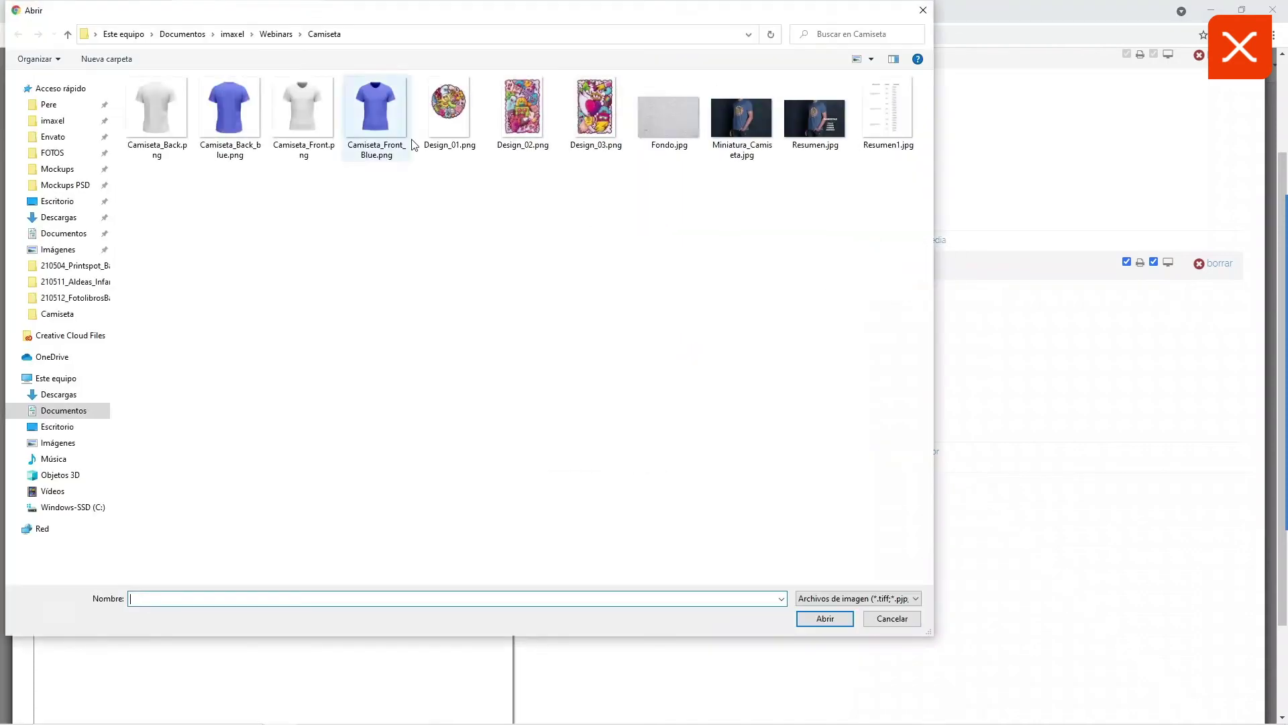
pyautogui.click(541, 131)
pyautogui.click(811, 616)
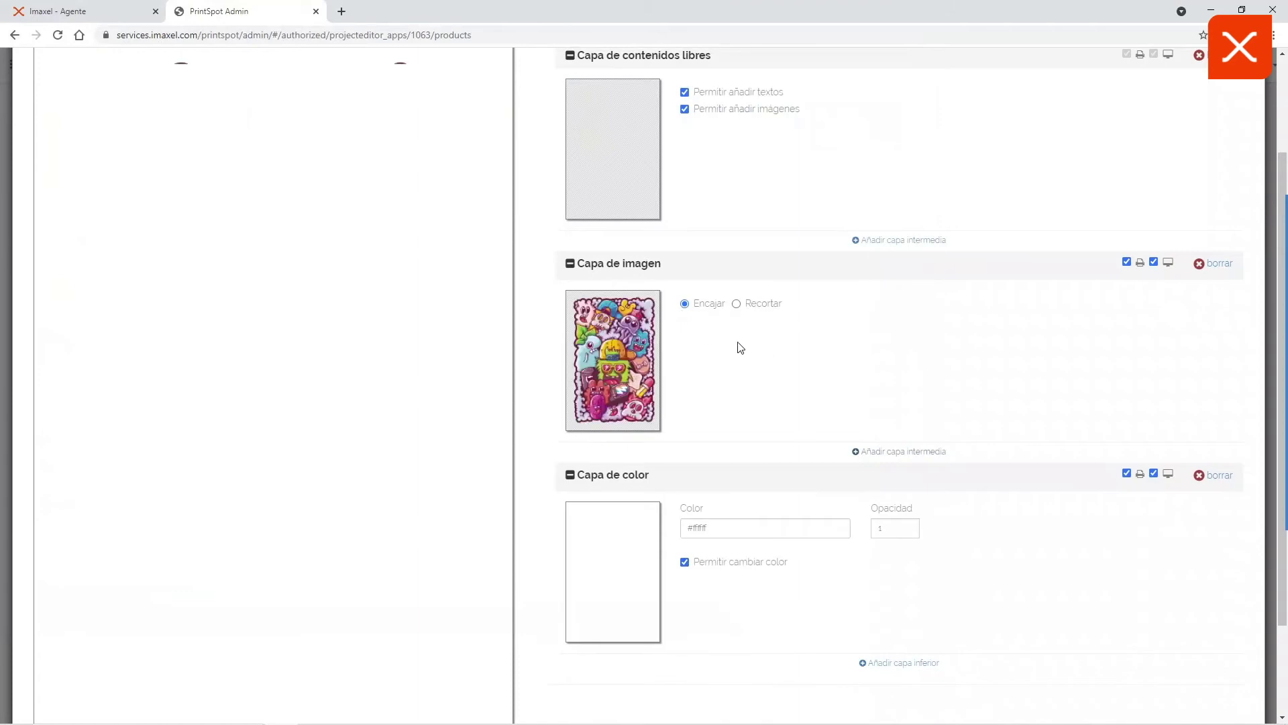
# Make the colour layer fully transparent with opacity 0 and accept the Design_02 artwork.
pyautogui.scroll(-3, 738, 348)
pyautogui.doubleClick(902, 413)
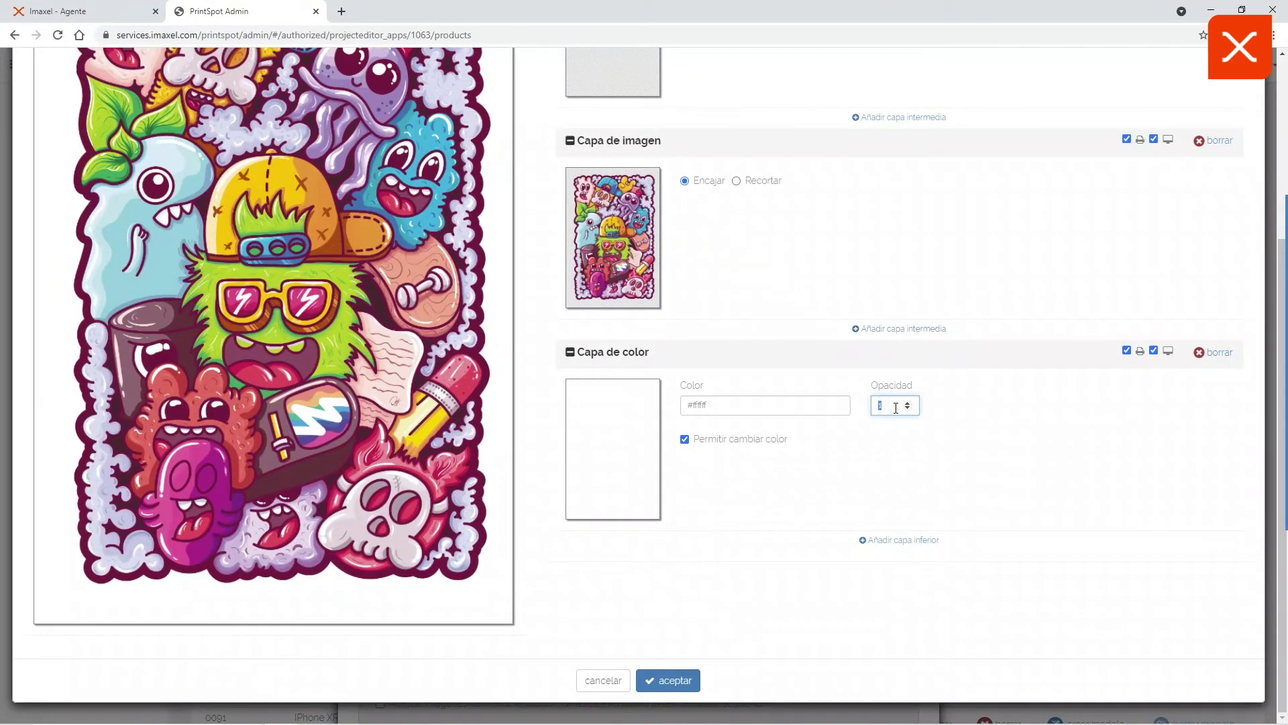
pyautogui.write('0')
pyautogui.scroll(4, 1011, 483)
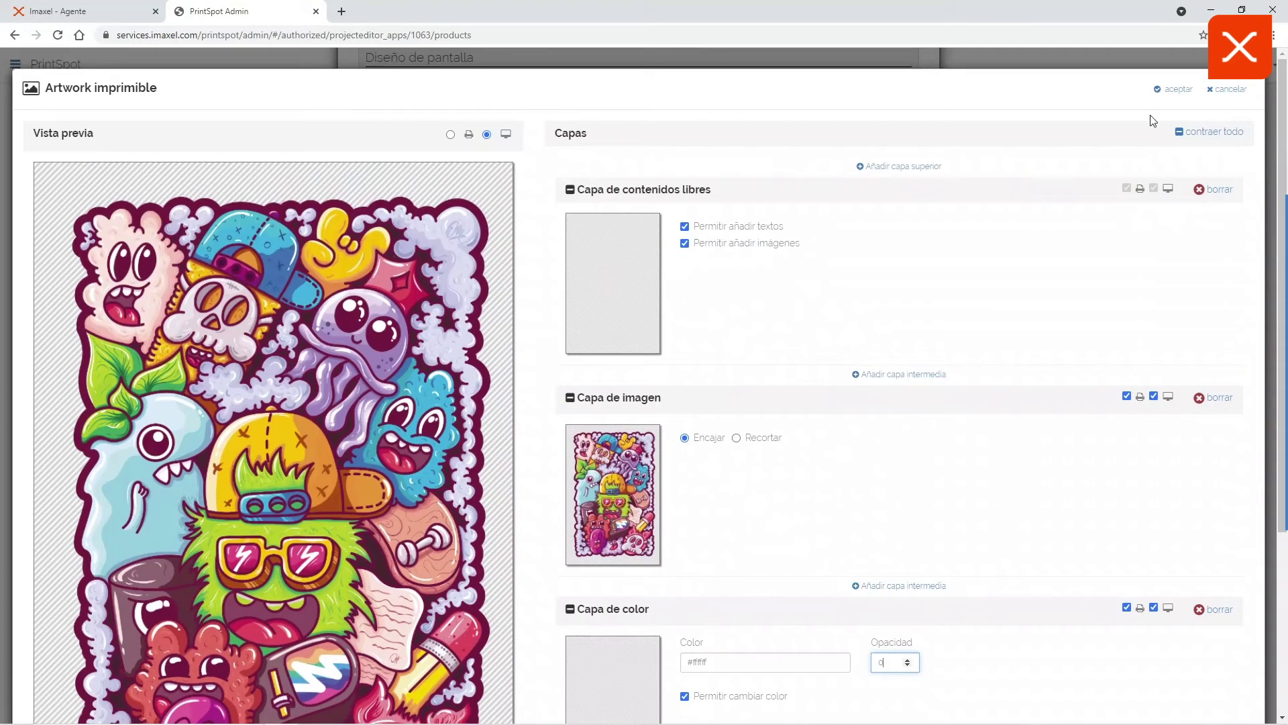
pyautogui.click(1181, 88)
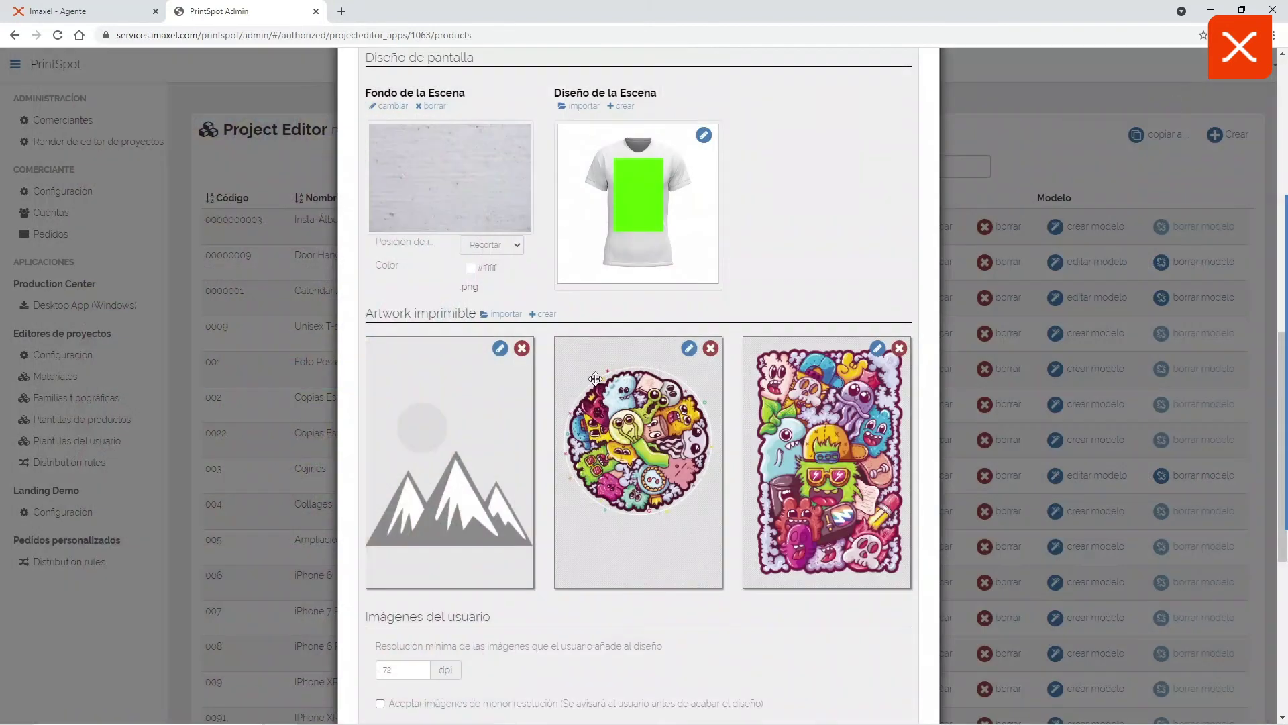
# Set the minimum resolution of user-added images to 300 dpi and check the output file settings.
pyautogui.scroll(-2, 527, 443)
pyautogui.doubleClick(399, 536)
pyautogui.write('300')
pyautogui.click(537, 550)
pyautogui.scroll(-2, 425, 547)
pyautogui.scroll(-2, 427, 547)
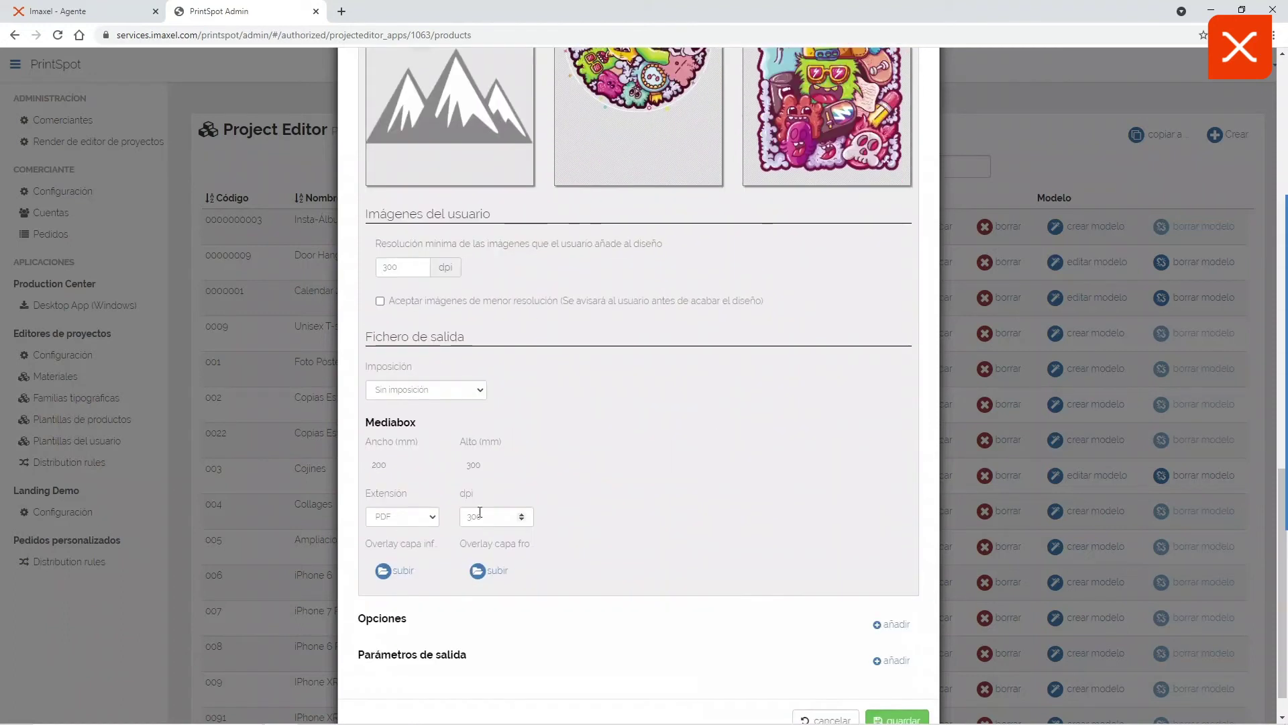
# Add a second component to the Camiseta Manga Corta - Talla S variant and open it to review its settings.
pyautogui.scroll(7, 585, 537)
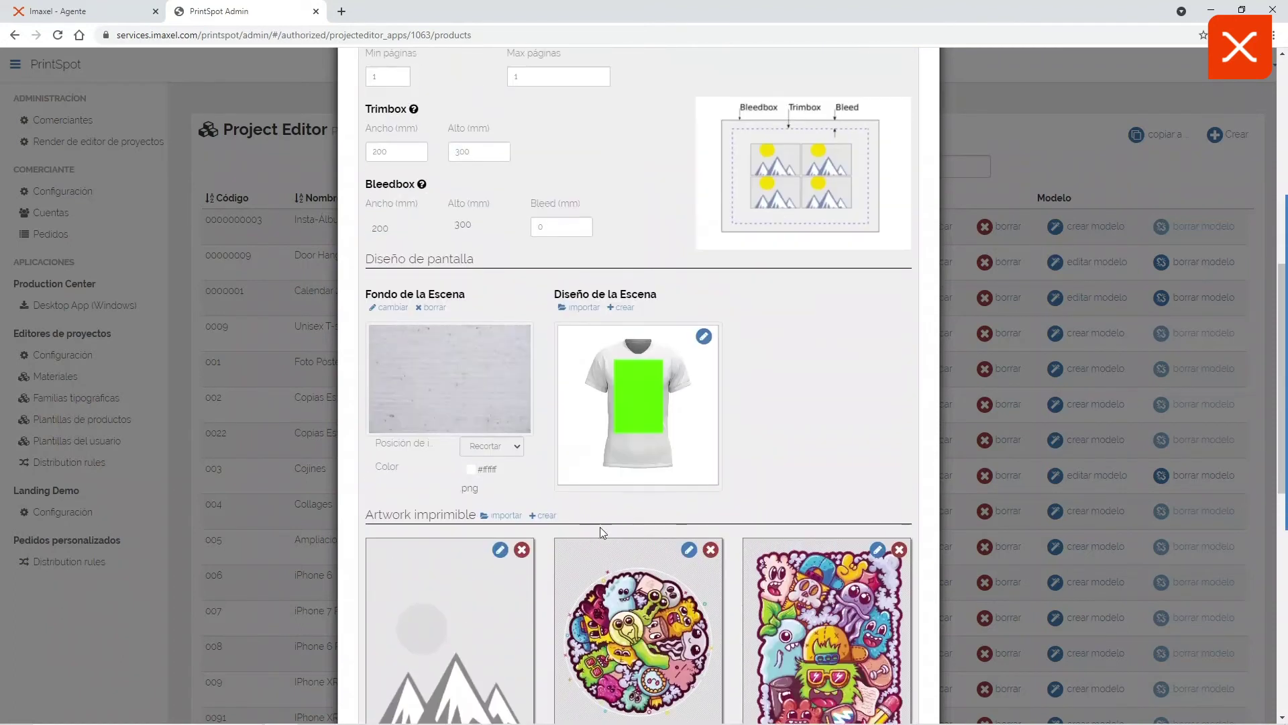
pyautogui.scroll(3, 639, 466)
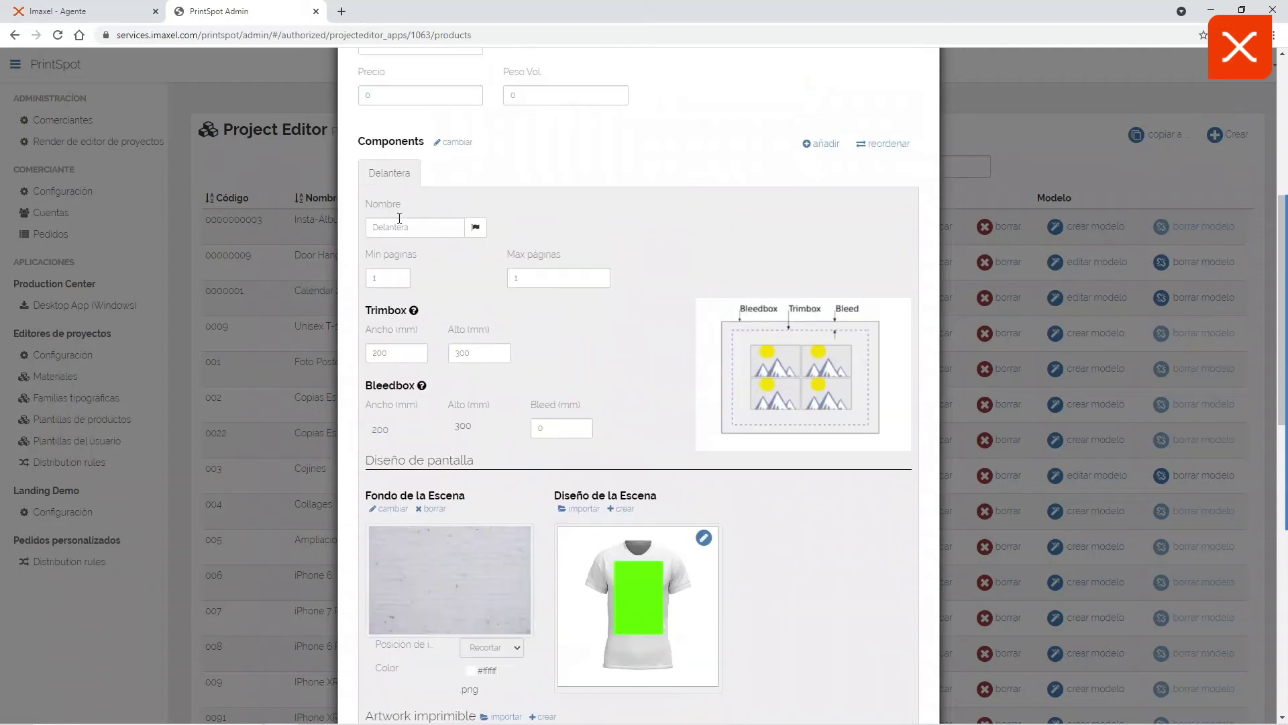
pyautogui.scroll(-1, 569, 455)
pyautogui.scroll(2, 587, 489)
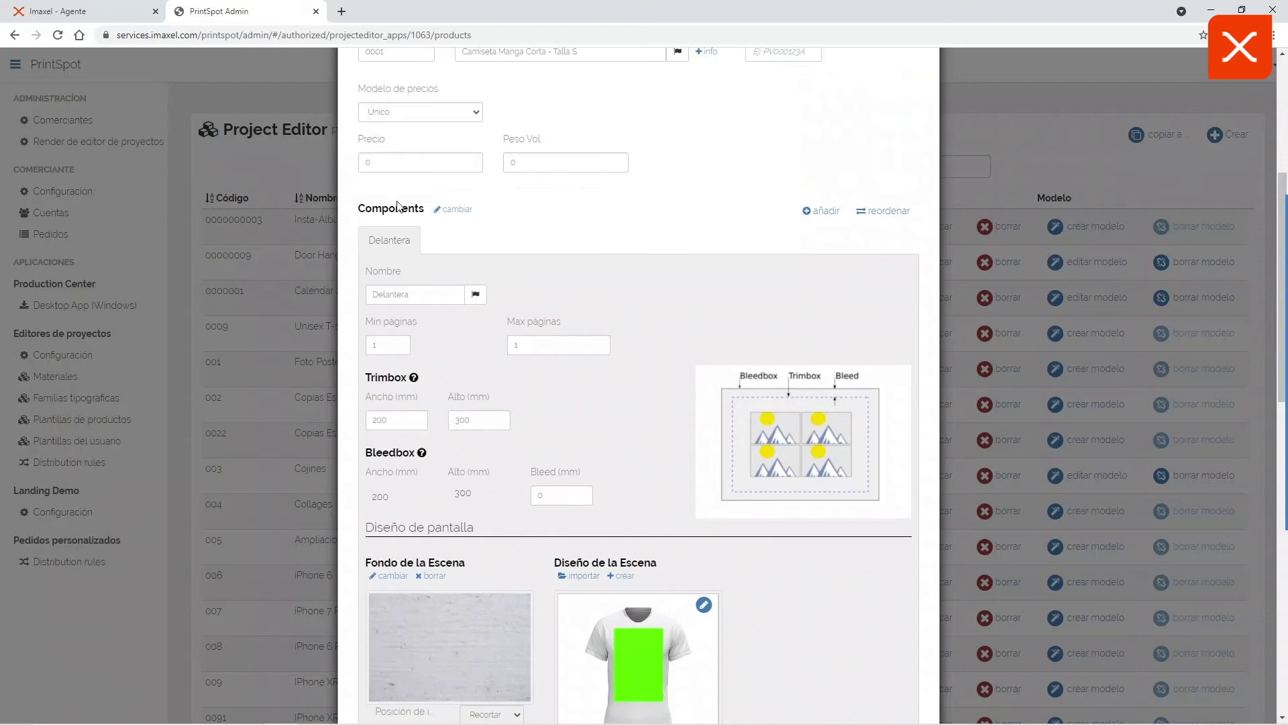
pyautogui.click(824, 214)
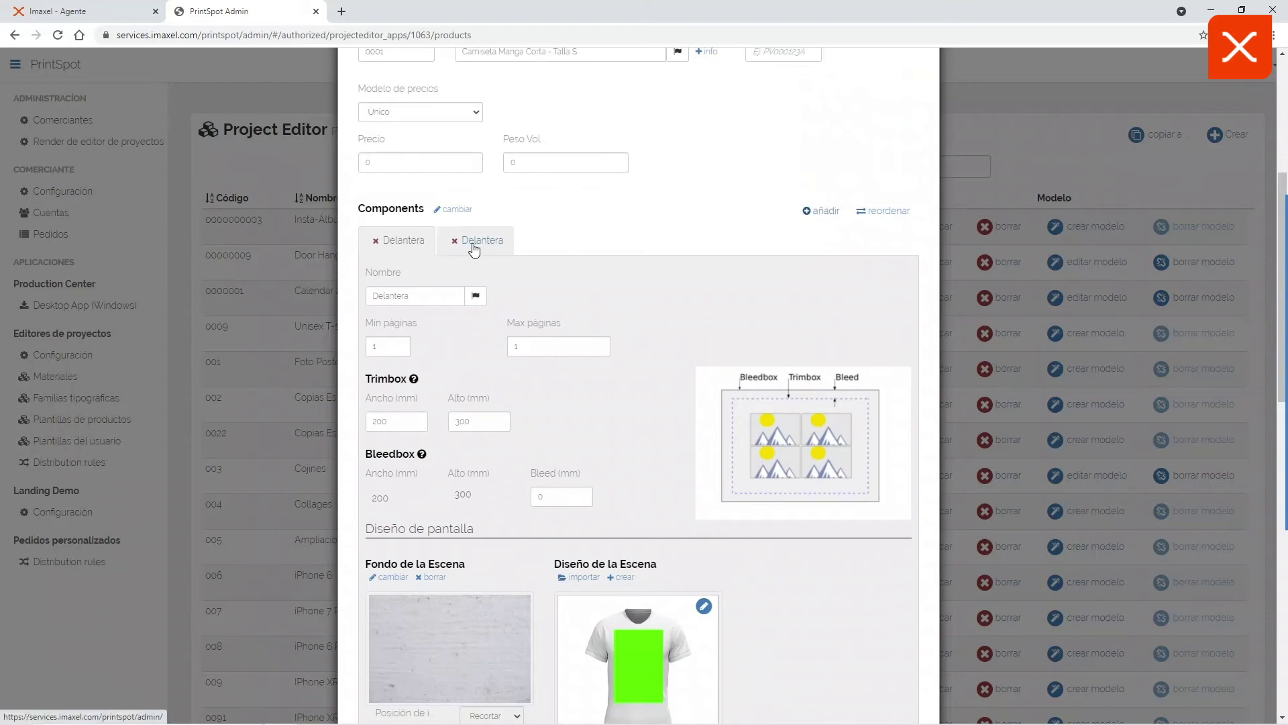
pyautogui.click(480, 242)
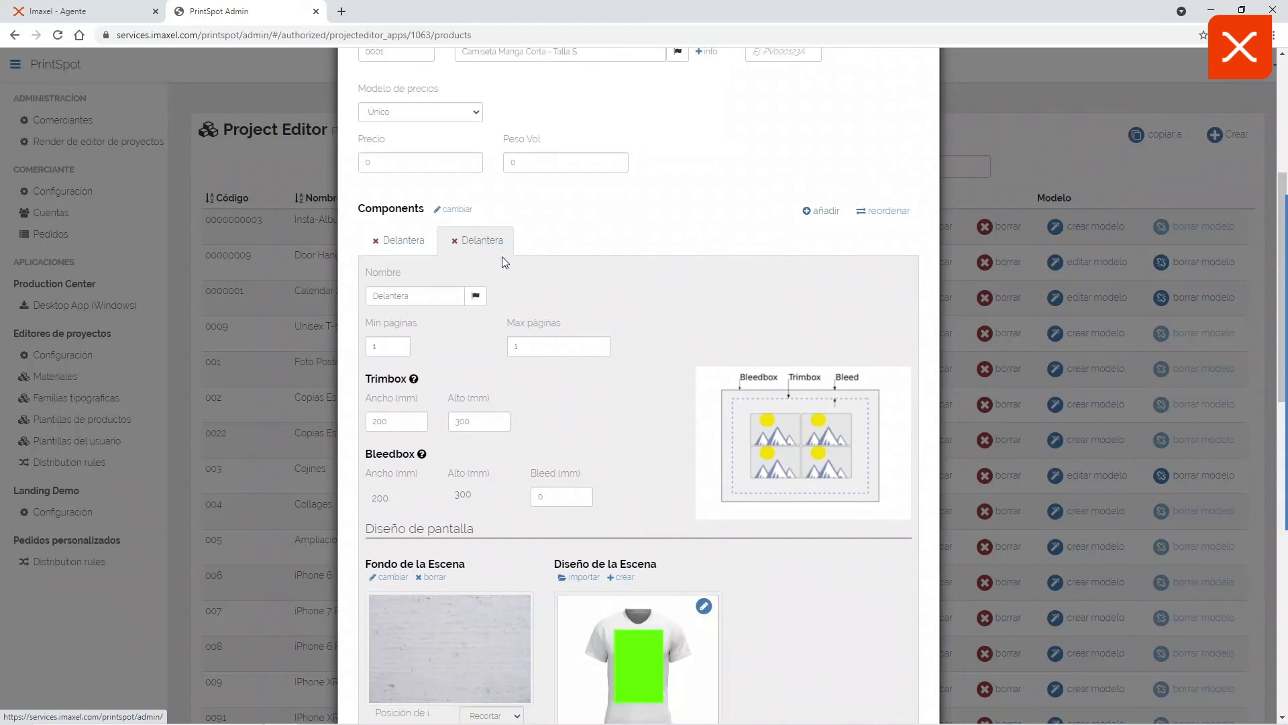
pyautogui.scroll(-1, 639, 414)
pyautogui.scroll(-3, 640, 417)
pyautogui.scroll(-3, 881, 631)
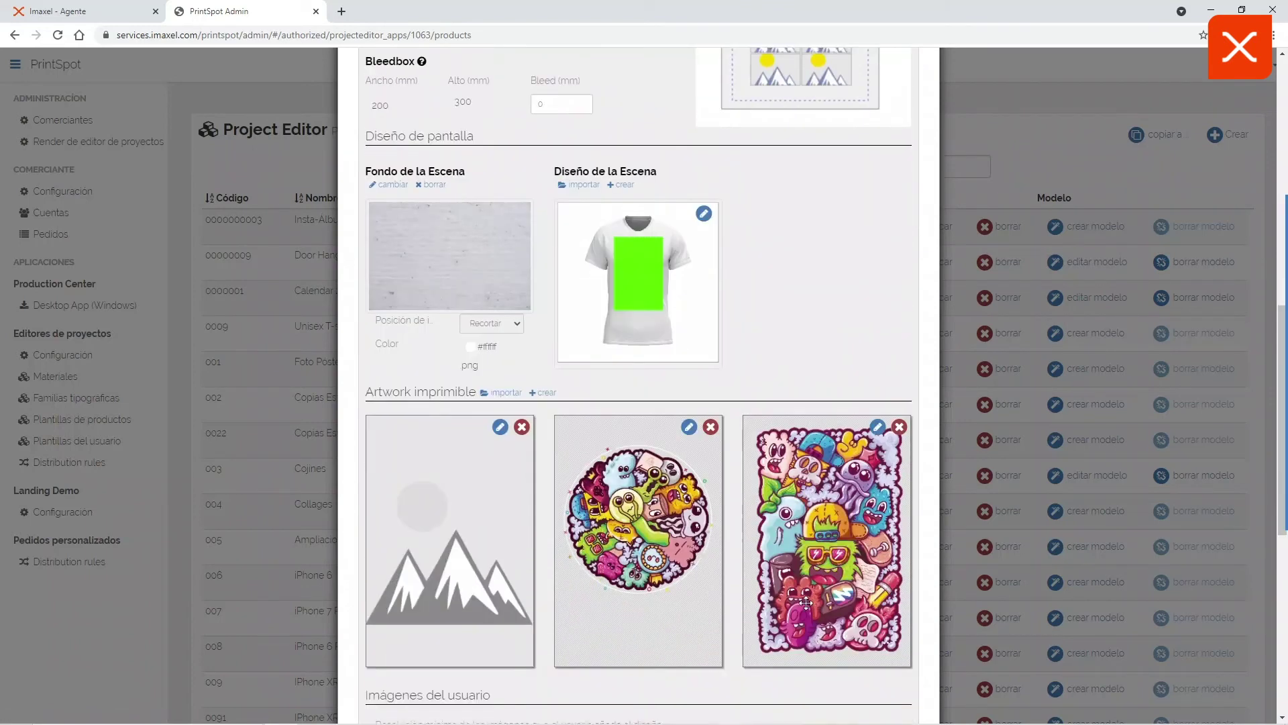
# Rename the second component of the Talla S variant as Posterior.
pyautogui.scroll(7, 590, 444)
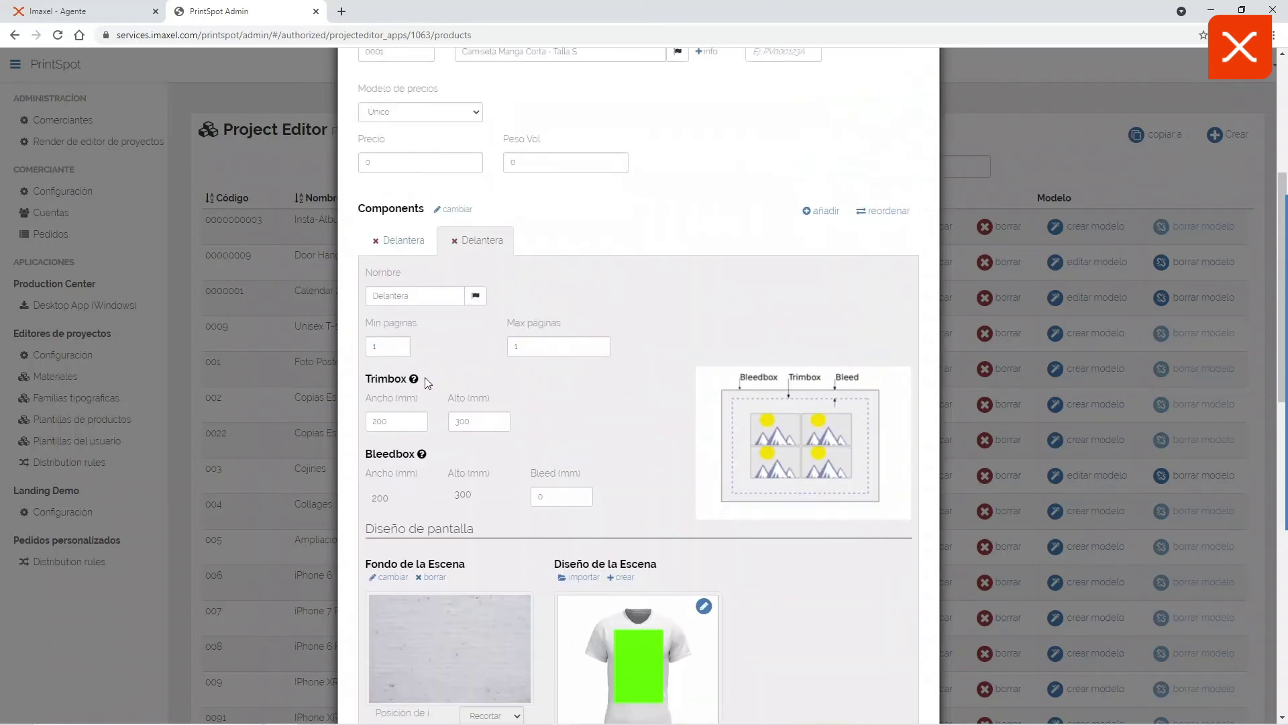
pyautogui.doubleClick(417, 299)
pyautogui.write('D')
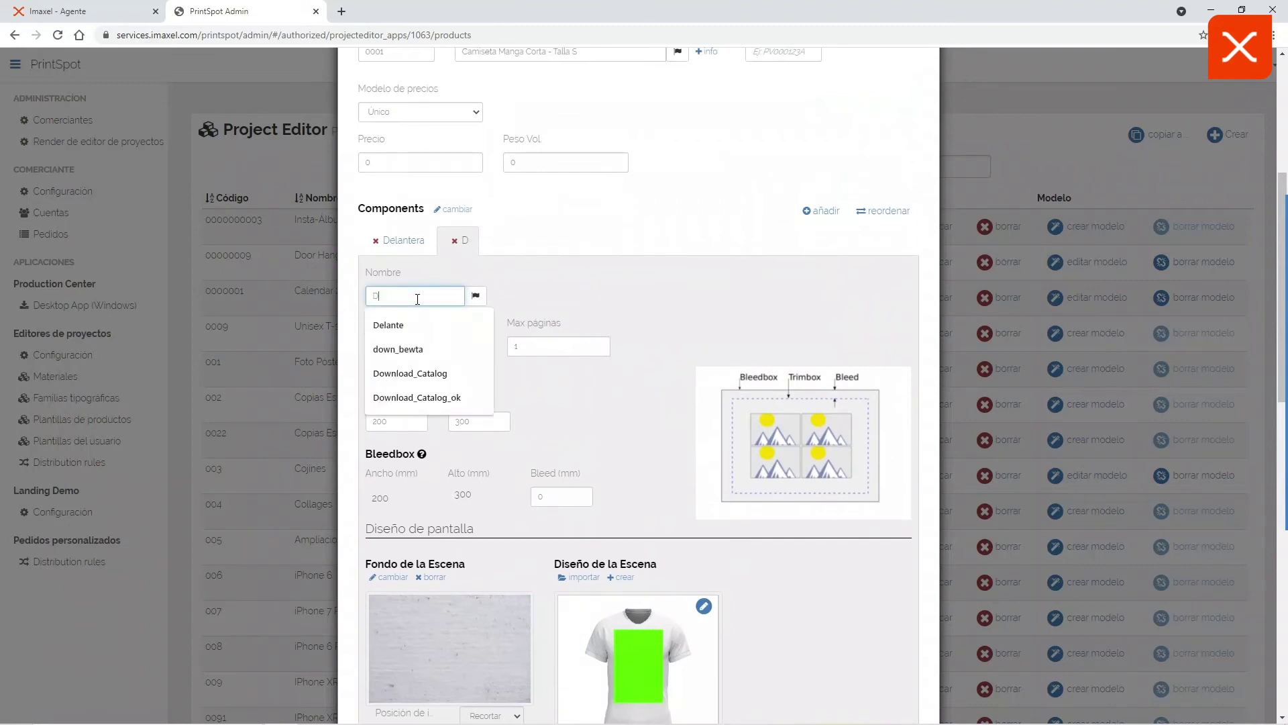
pyautogui.press('BackSpace')
pyautogui.write('Posterior')
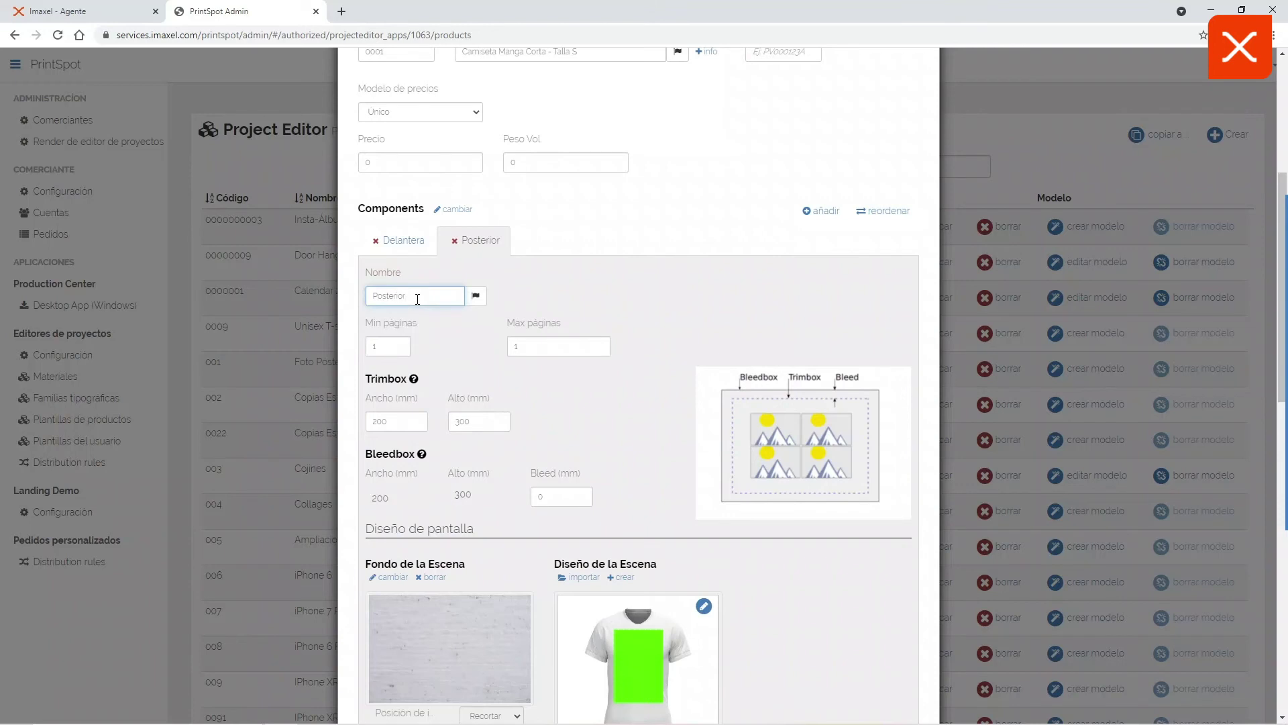
pyautogui.click(574, 422)
# Replace the background-layer image in the Posterior component's scene design with Camiseta_Back.png.
pyautogui.scroll(-2, 580, 422)
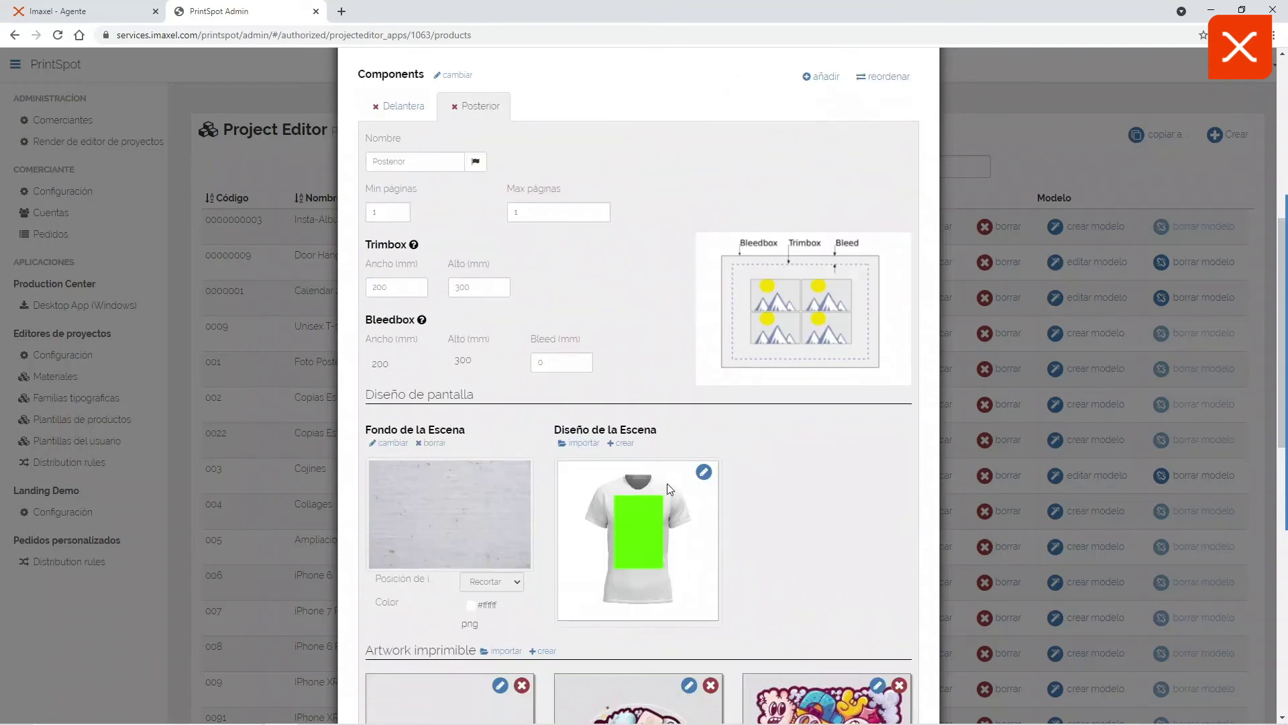
pyautogui.click(703, 472)
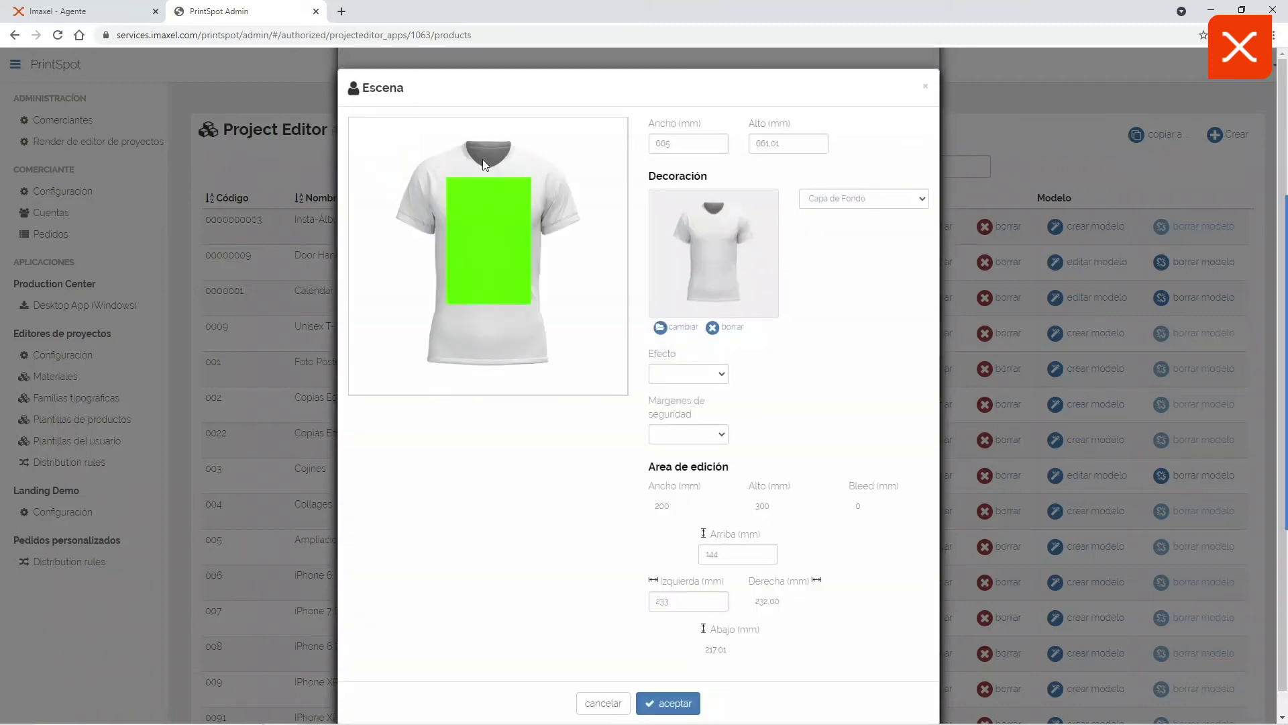
pyautogui.click(673, 334)
pyautogui.click(168, 113)
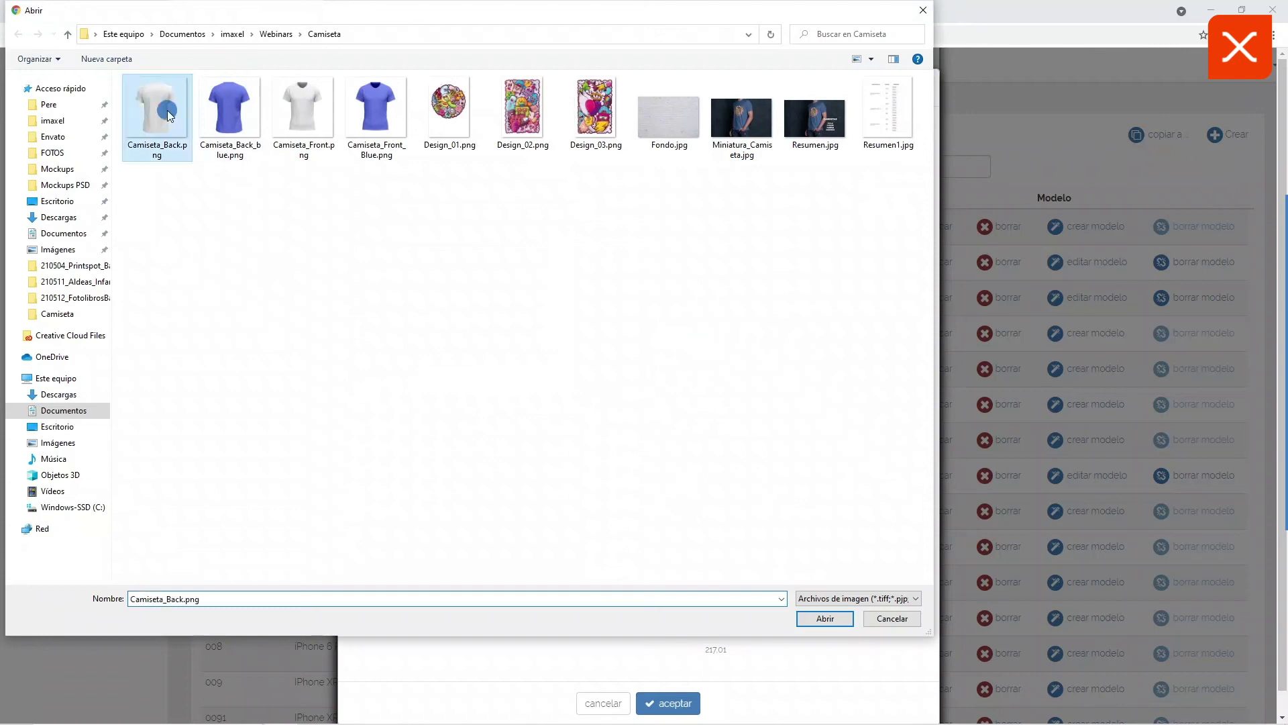
pyautogui.click(810, 624)
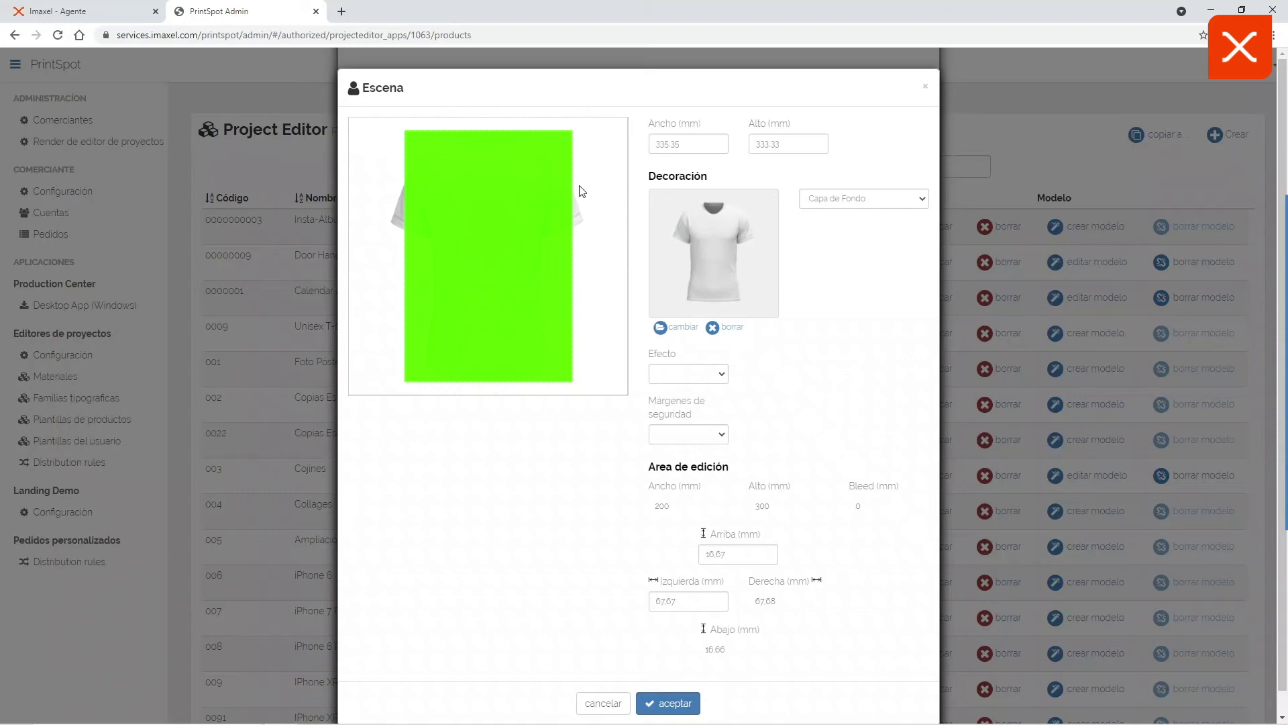
# Set the Posterior scene width to 665 mm and the editing area's offsets to 144 mm top and 233 mm left, and accept the scene.
pyautogui.click(685, 146)
pyautogui.doubleClick(685, 146)
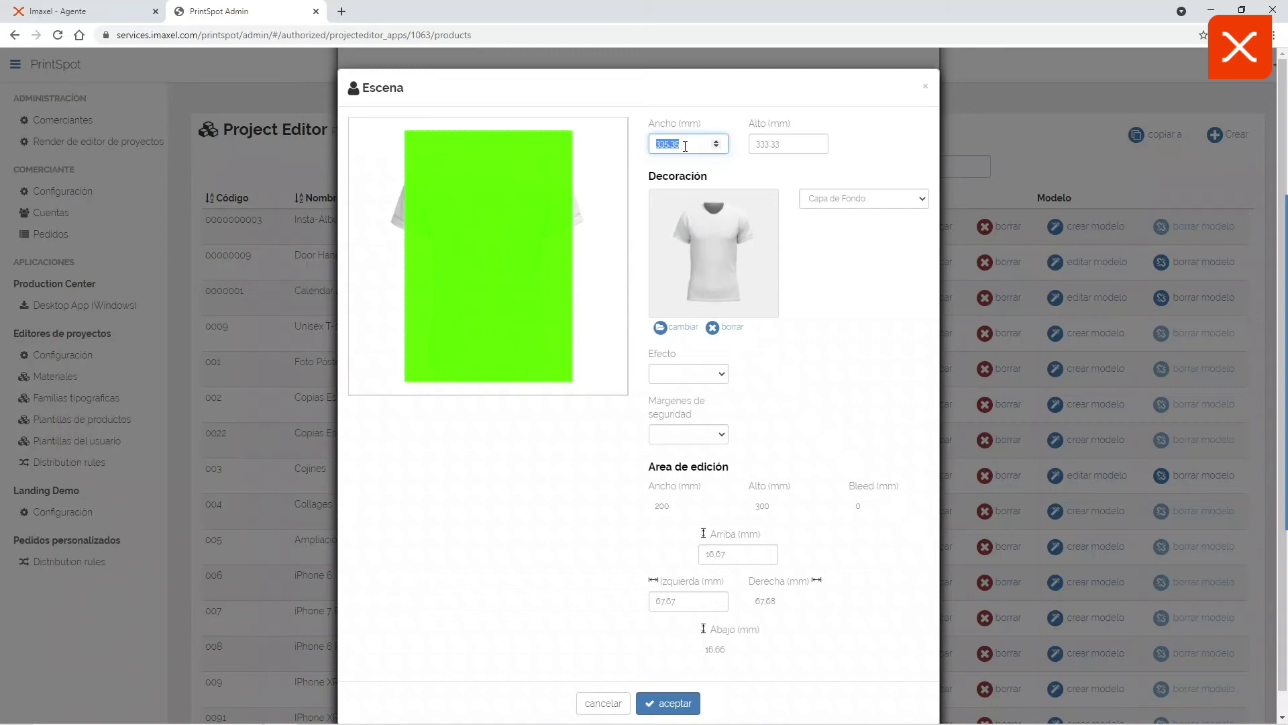
pyautogui.write('665')
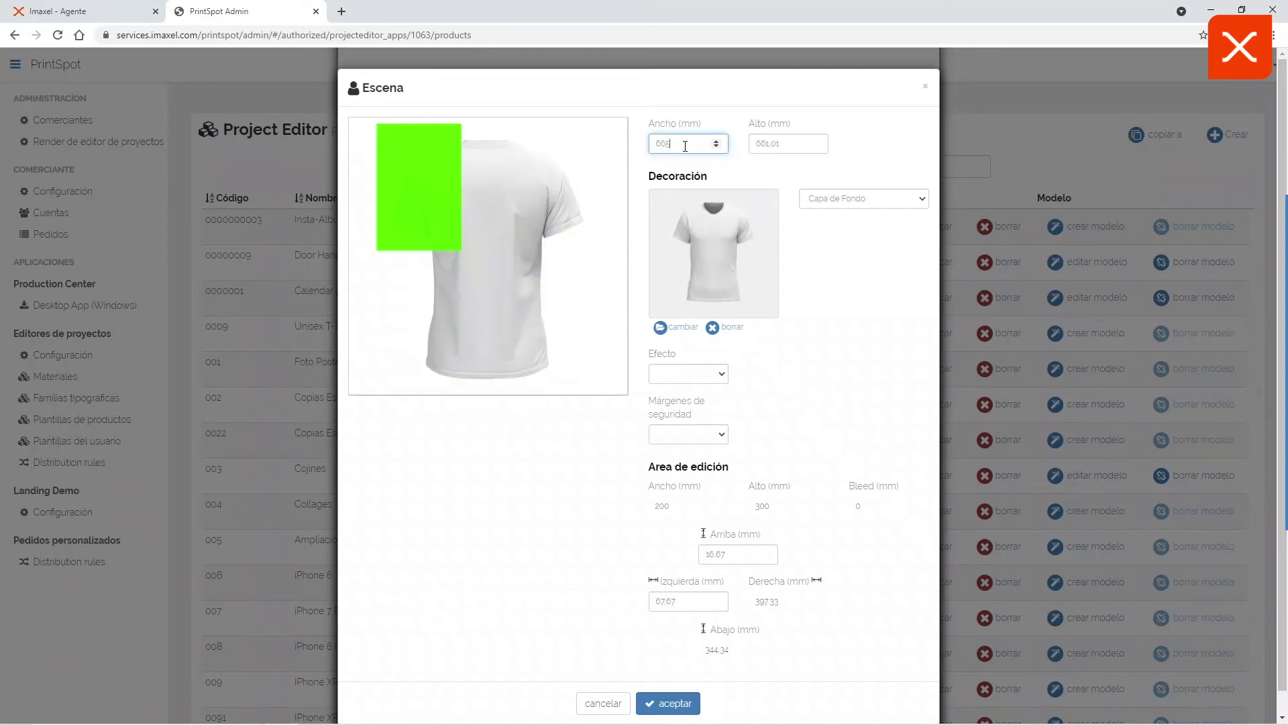
pyautogui.doubleClick(746, 556)
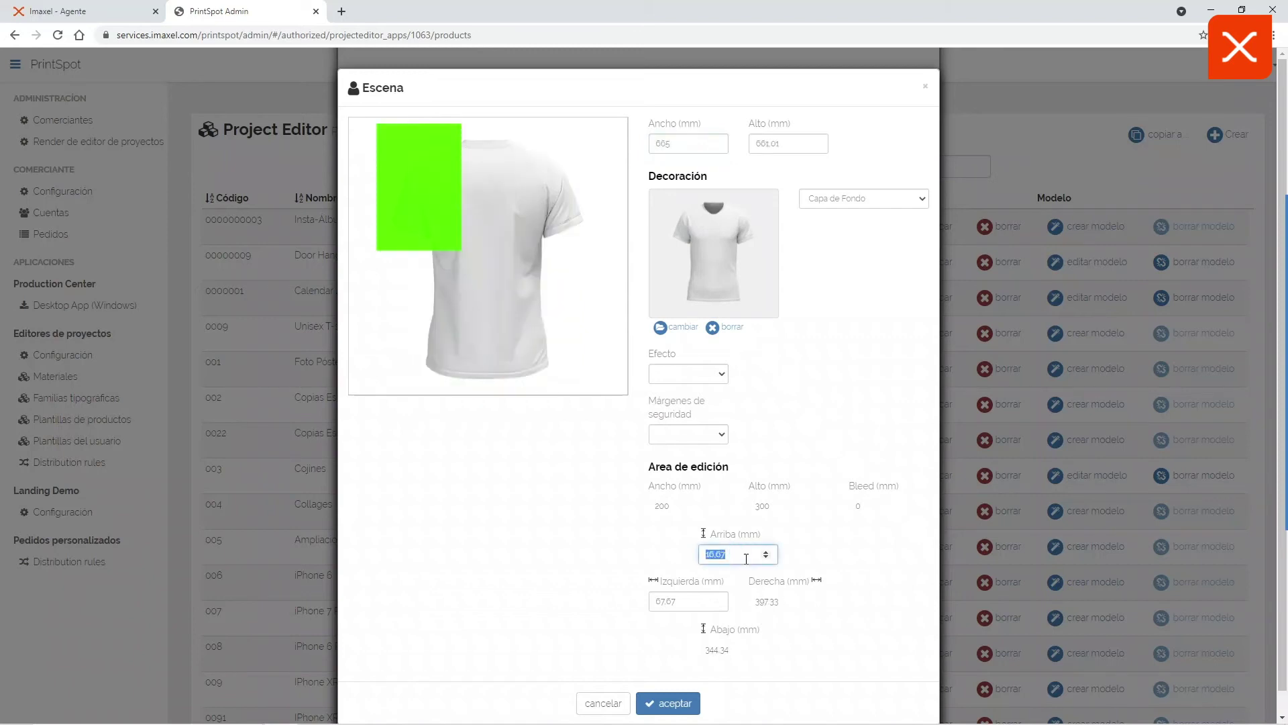
pyautogui.write('44')
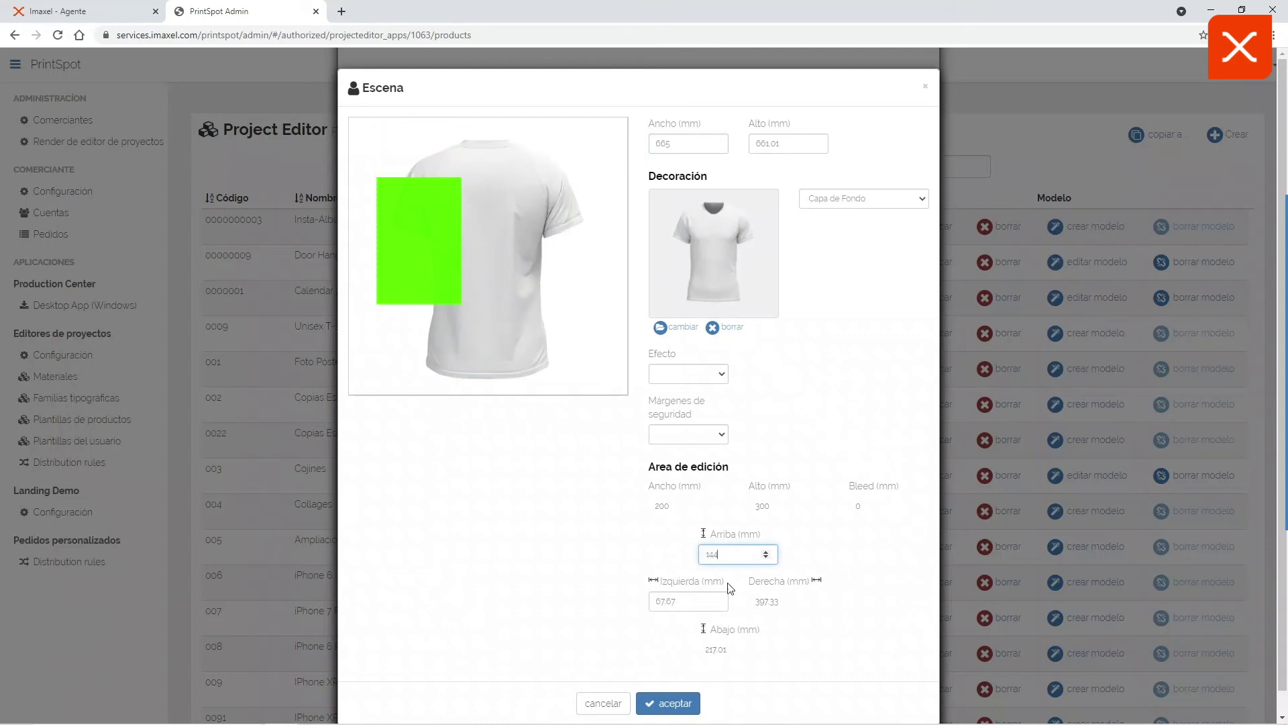
pyautogui.doubleClick(681, 600)
pyautogui.write('233')
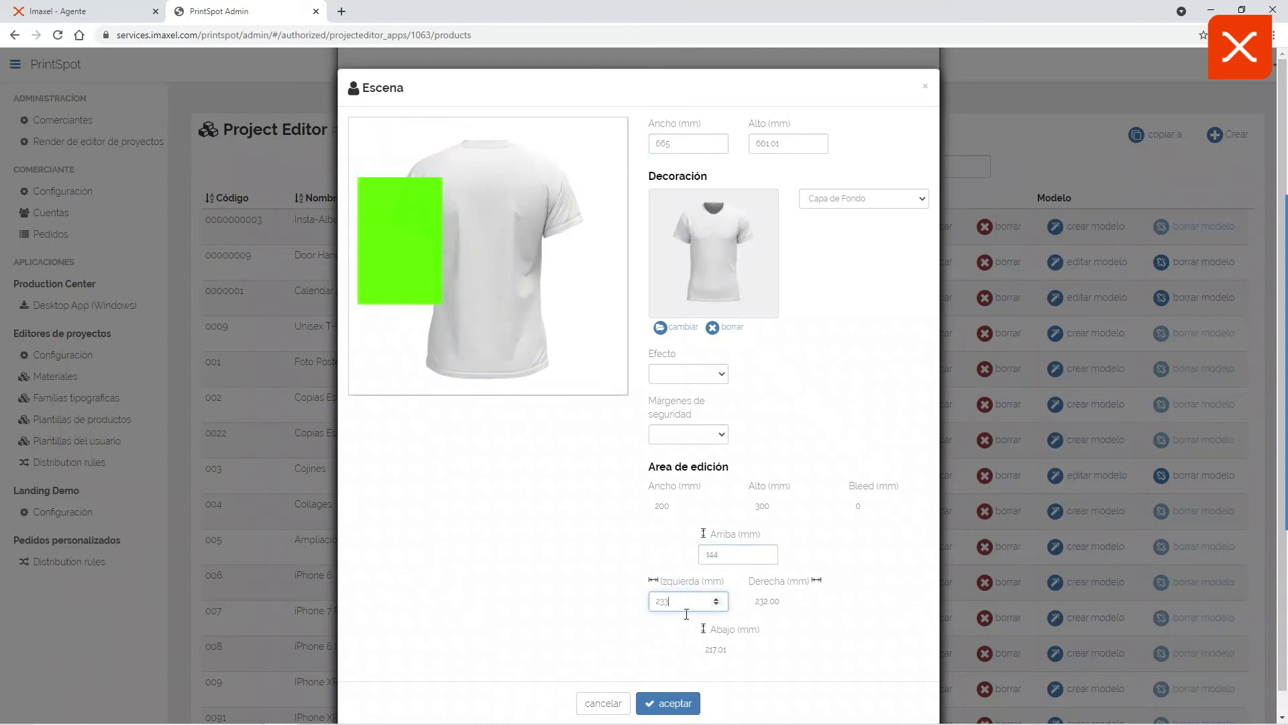
pyautogui.click(661, 703)
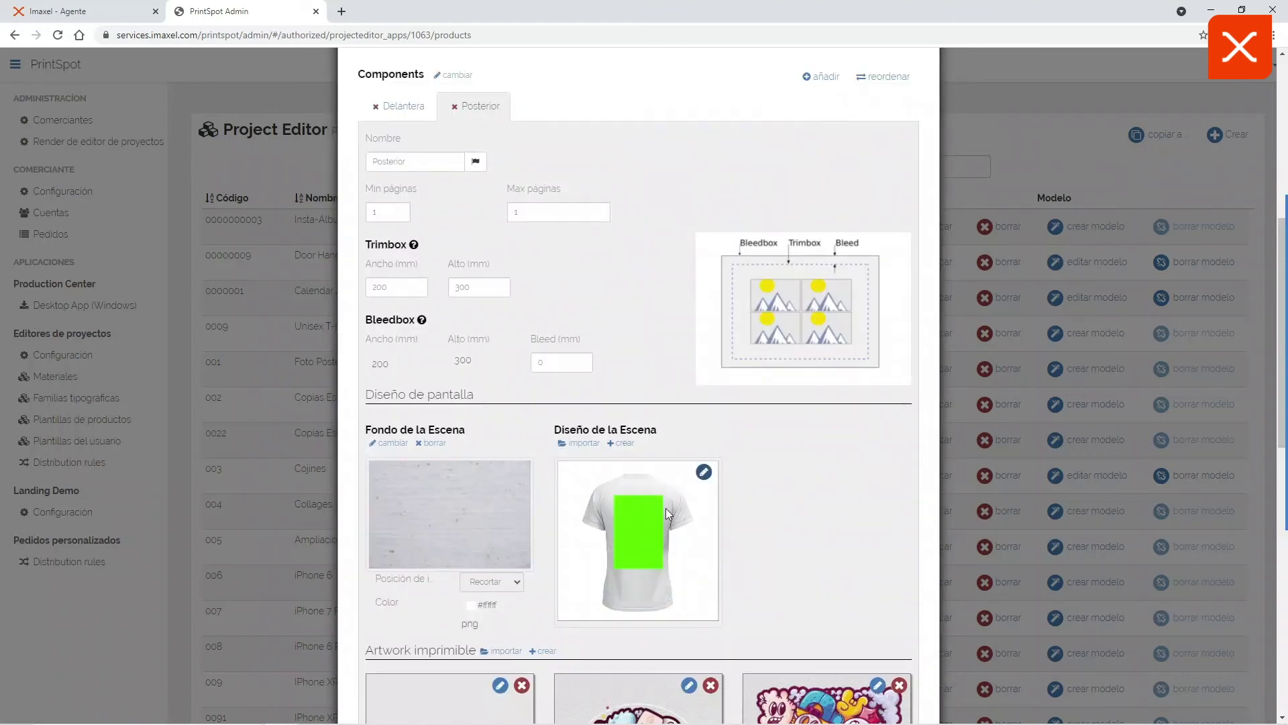
# Add a second variant to the Camiseta Manga Corta product and review its component settings.
pyautogui.scroll(5, 551, 514)
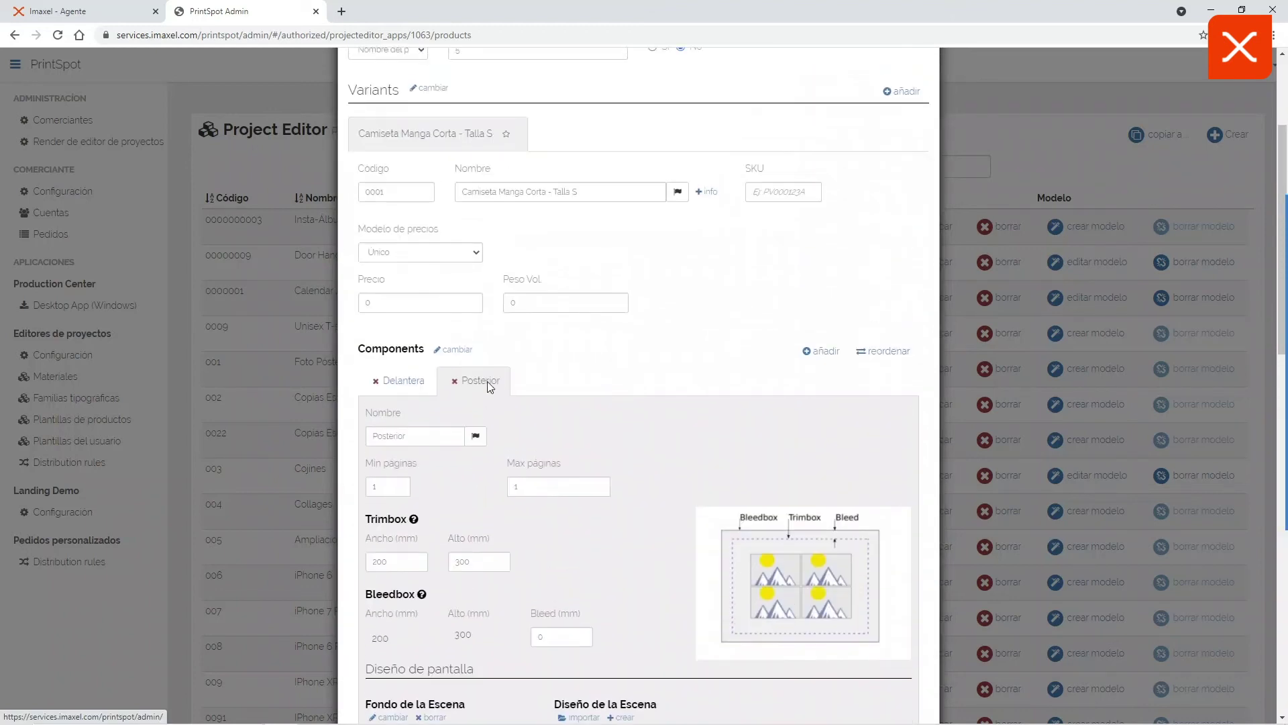
pyautogui.scroll(2, 510, 181)
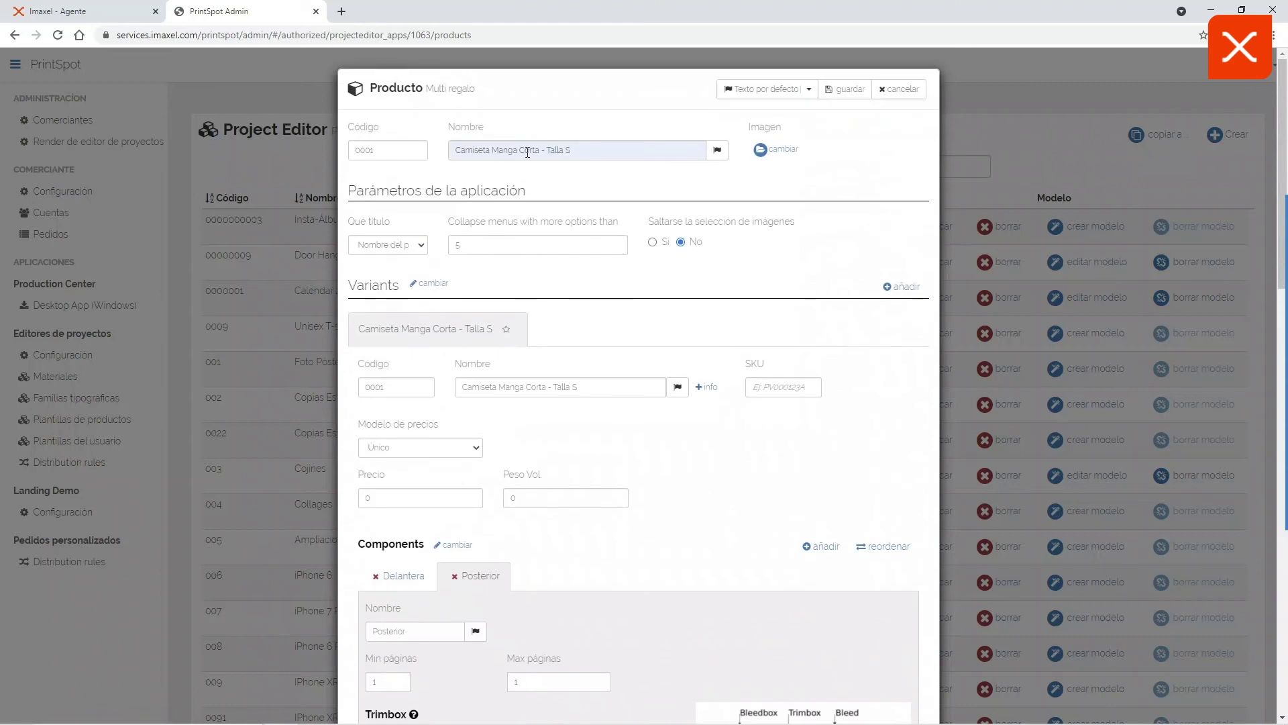
pyautogui.scroll(-4, 570, 268)
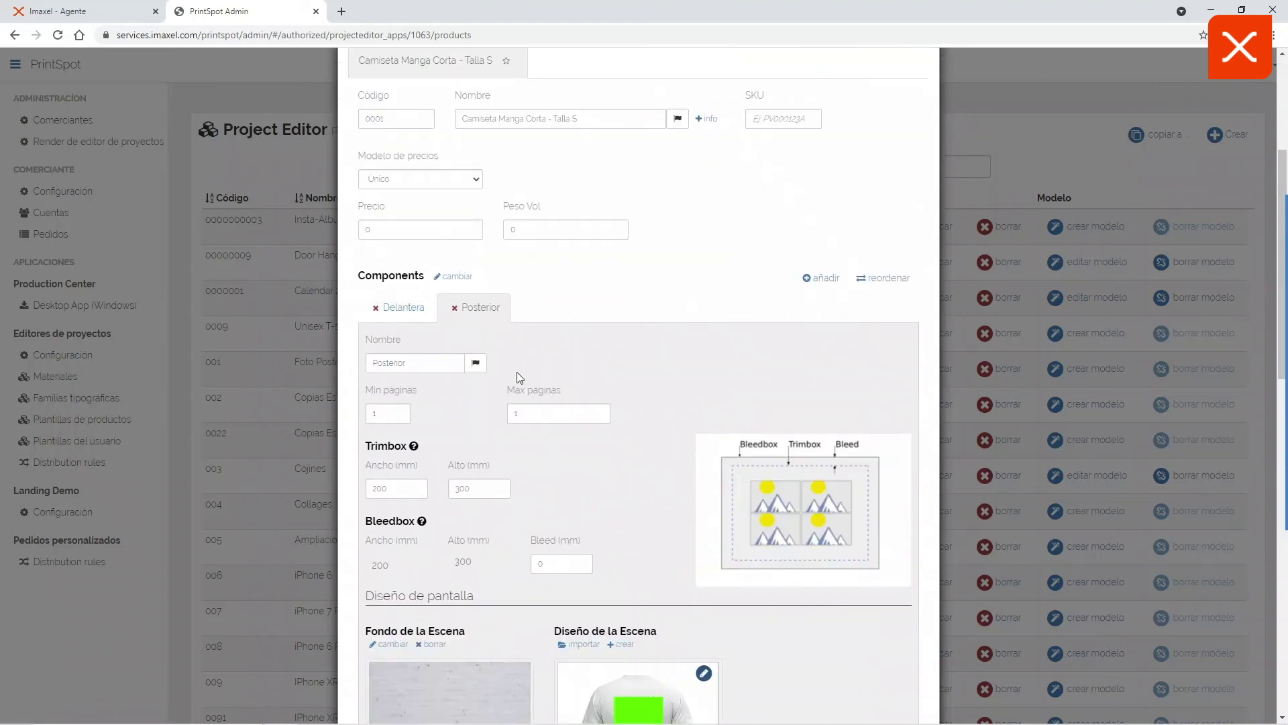
pyautogui.scroll(-3, 536, 410)
pyautogui.scroll(6, 550, 428)
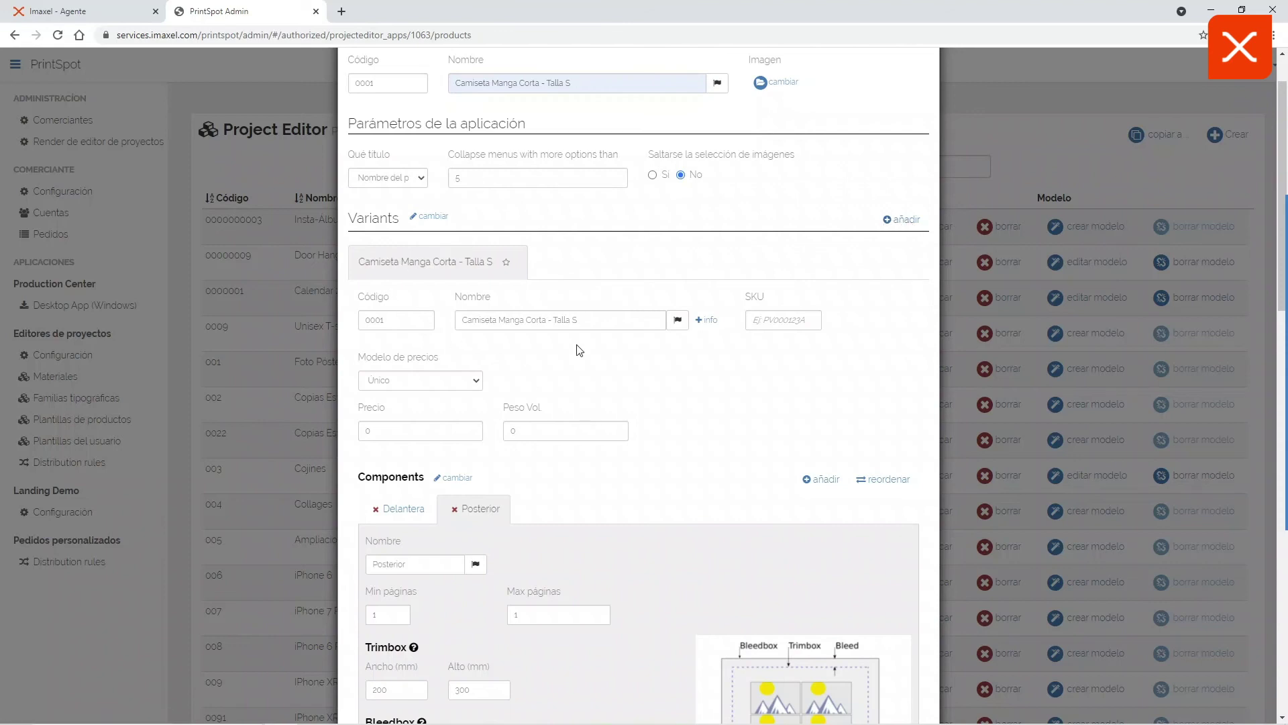
pyautogui.click(904, 219)
pyautogui.scroll(-7, 632, 461)
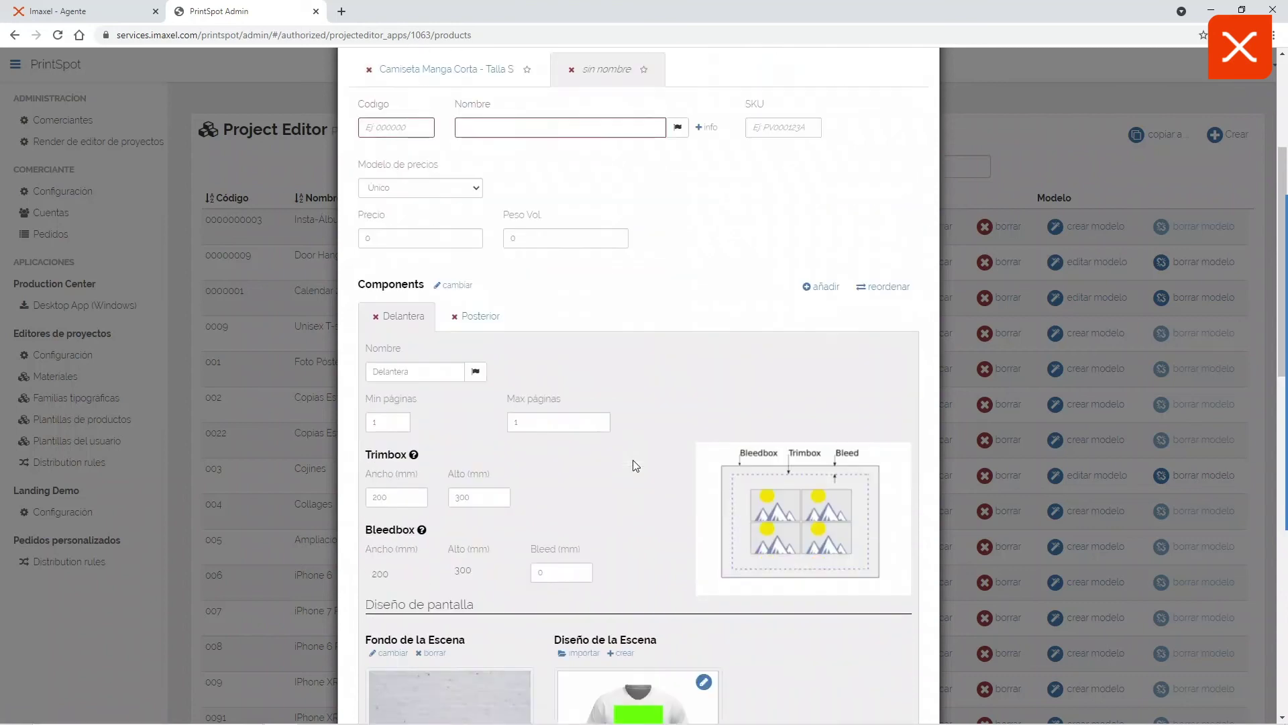
pyautogui.scroll(7, 530, 372)
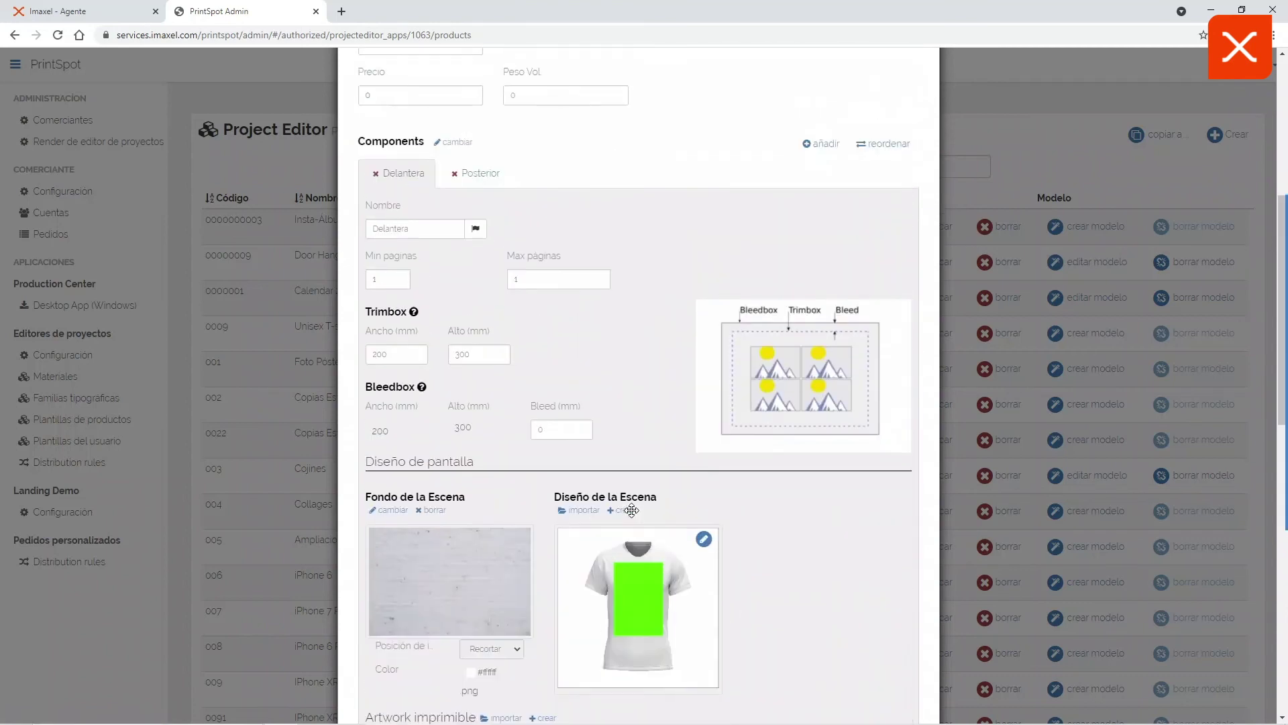
pyautogui.scroll(1, 530, 372)
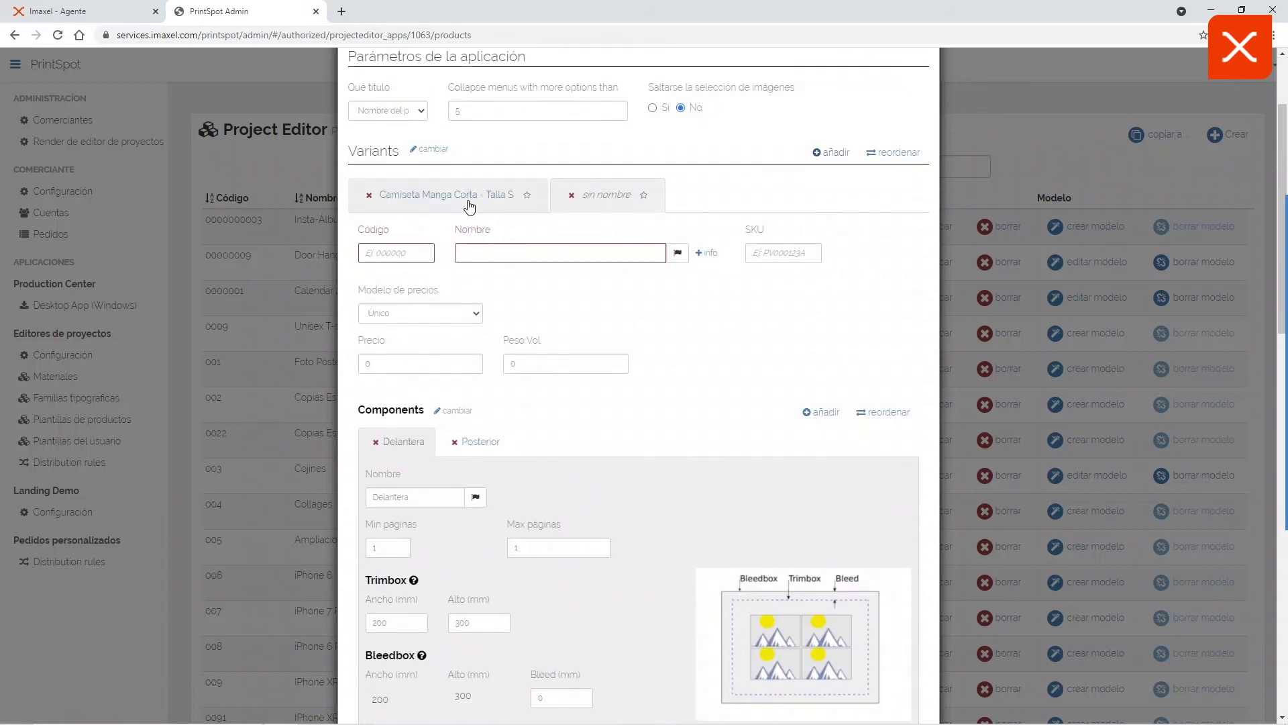
# Rename the first variant as Camiseta Manga Corta - Talla S - Blanca.
pyautogui.click(440, 201)
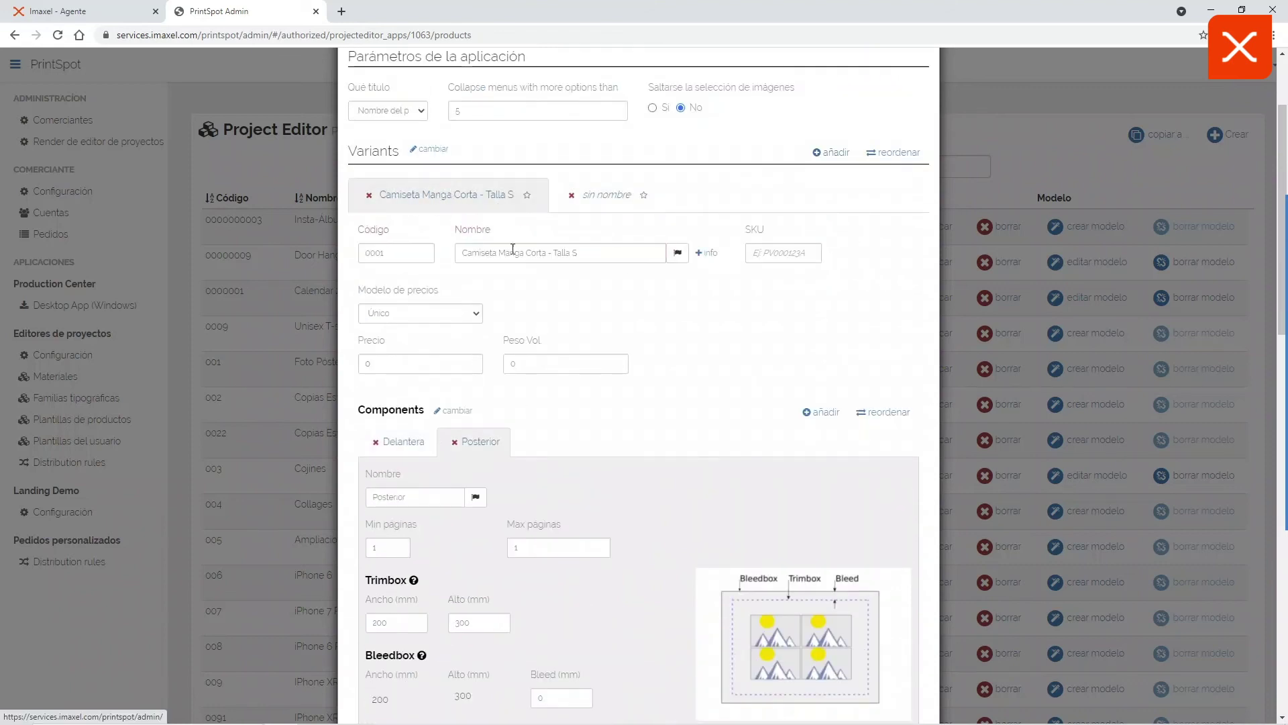
pyautogui.click(596, 251)
pyautogui.write('- Blanca')
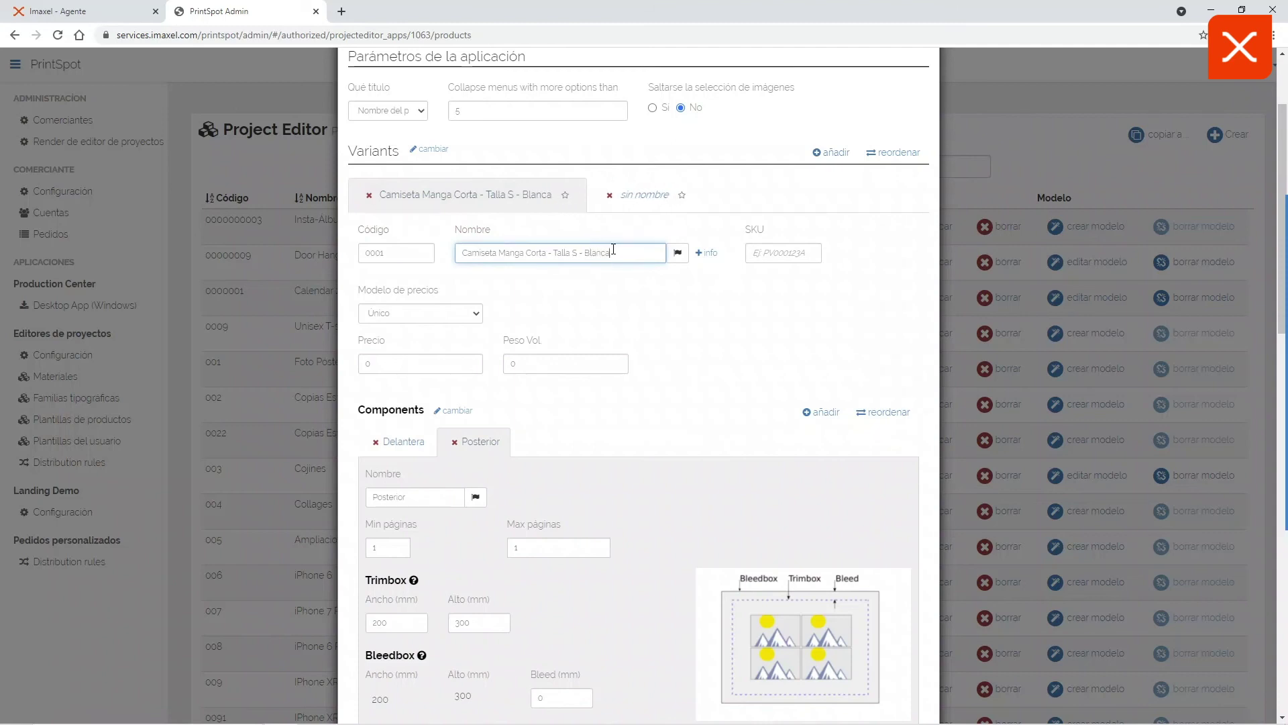
# Reuse the first variant's name to name the new variant Camiseta Manga Corta - Talla S - Azul, and give it code 0002.
pyautogui.tripleClick(621, 249)
pyautogui.hotkey('ctrl', 'c')
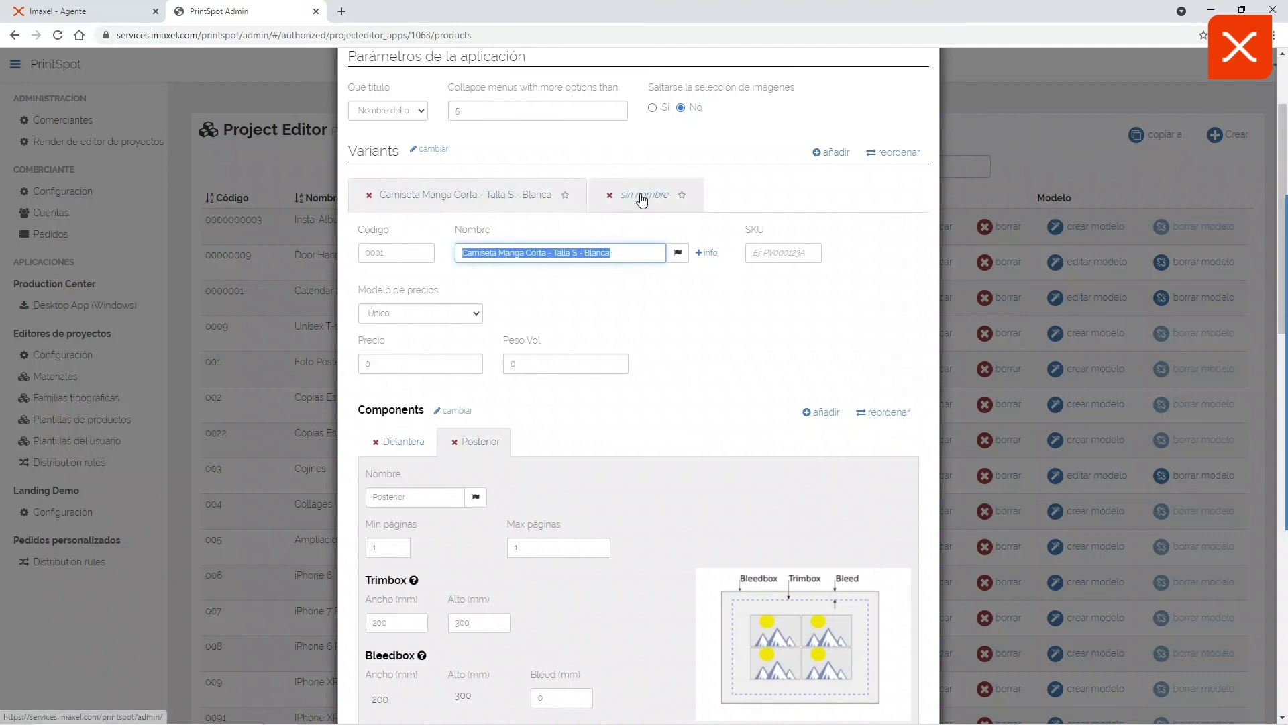
pyautogui.click(642, 194)
pyautogui.click(591, 250)
pyautogui.hotkey('ctrl', 'v')
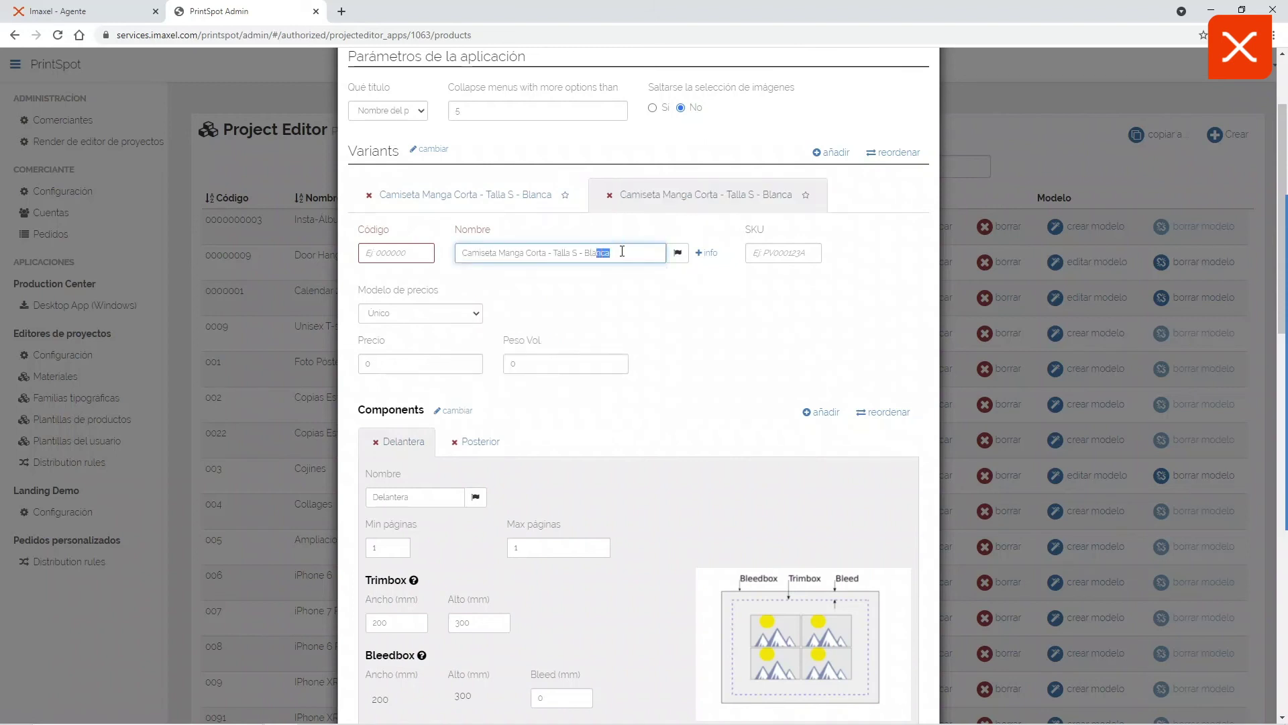
pyautogui.write('Azu')
pyautogui.click(404, 259)
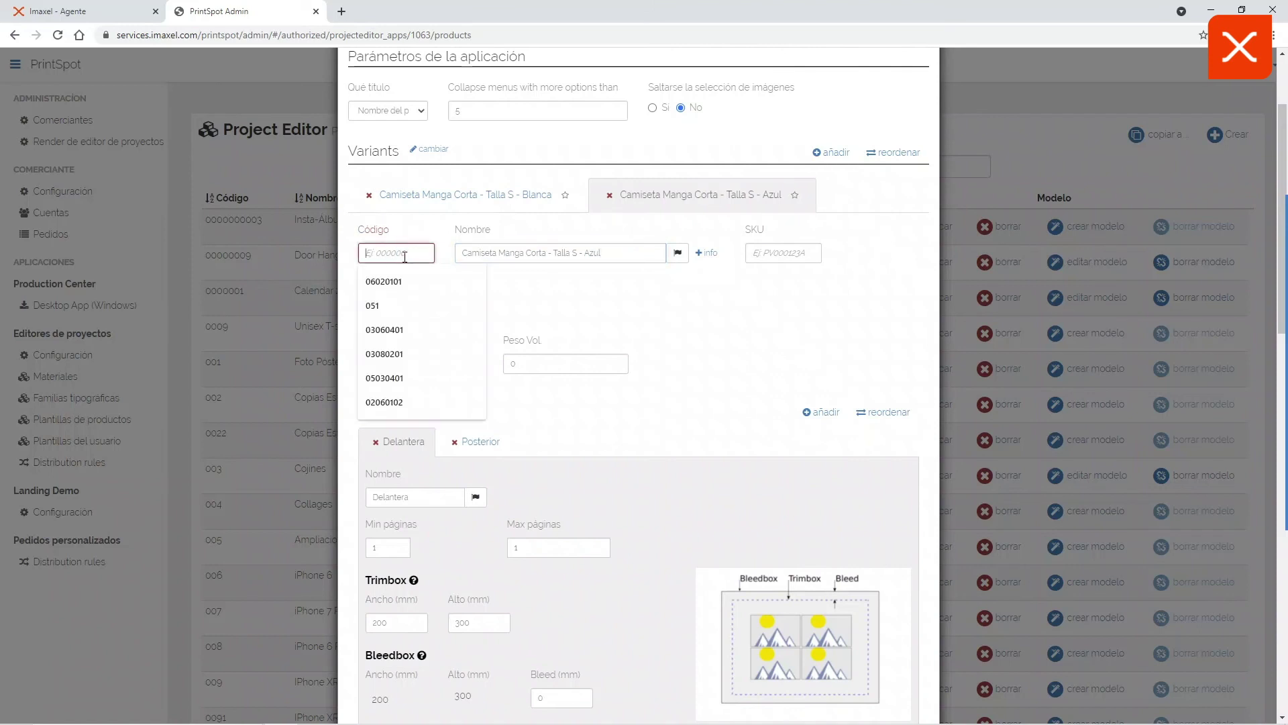
pyautogui.write('0002')
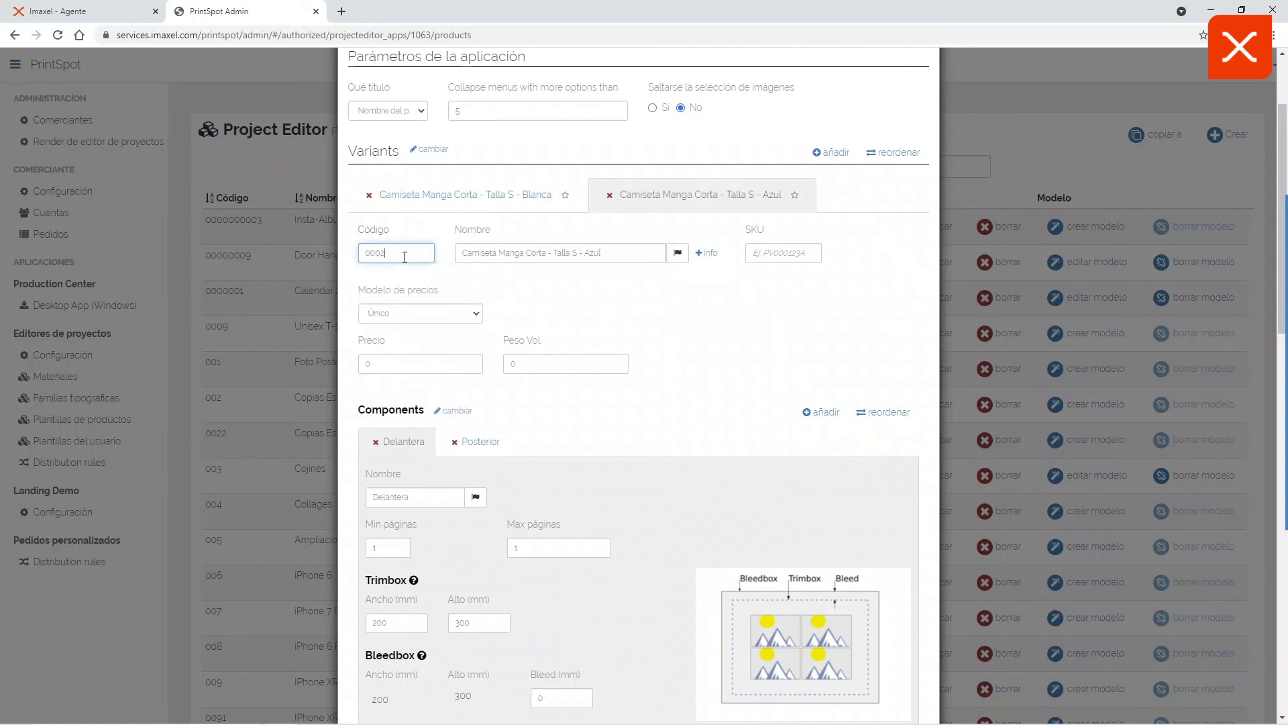
pyautogui.click(750, 352)
# Replace the background-layer image in the Azul variant's Delantera scene design with Camiseta_Front_Blue.png.
pyautogui.scroll(-5, 783, 208)
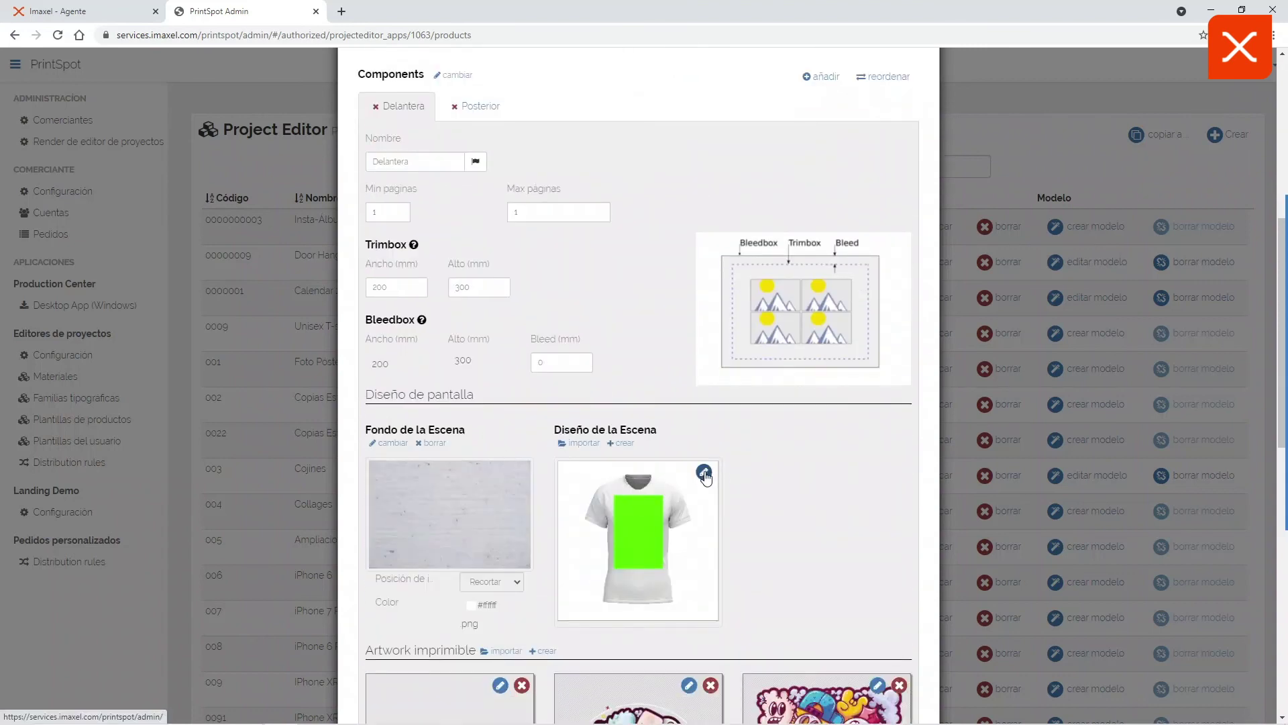
pyautogui.click(704, 473)
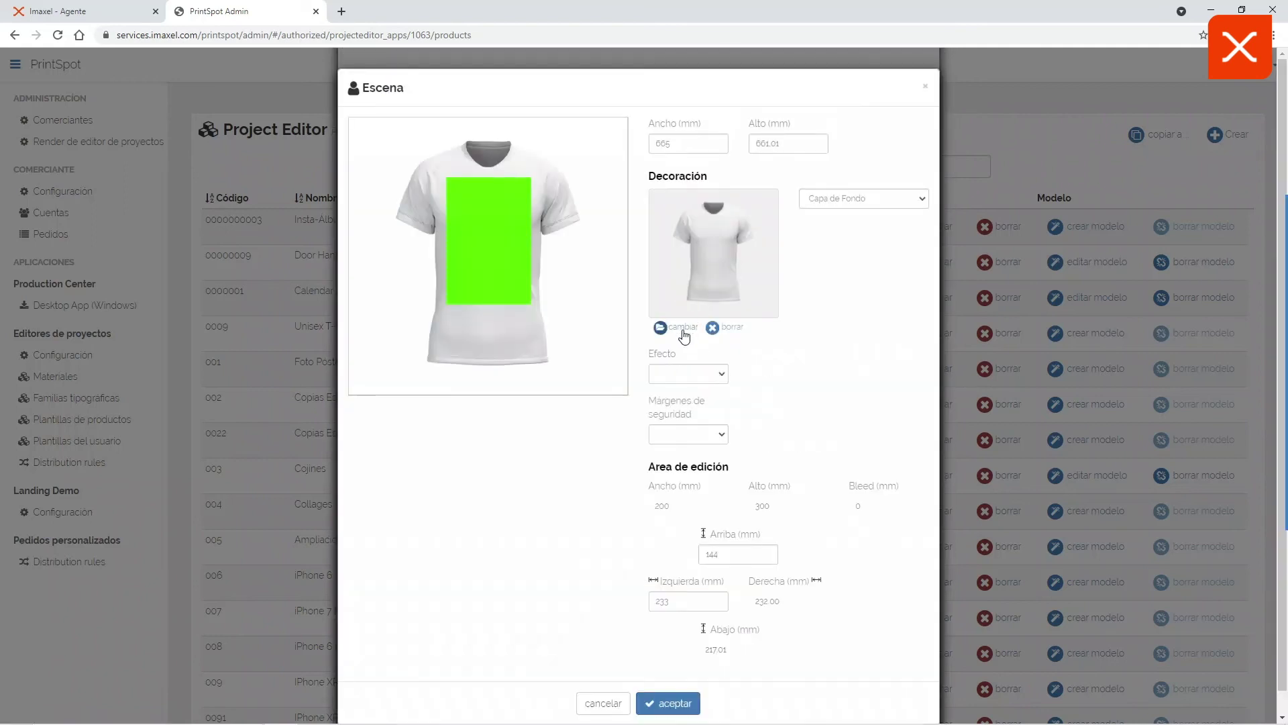
pyautogui.click(683, 329)
pyautogui.click(376, 110)
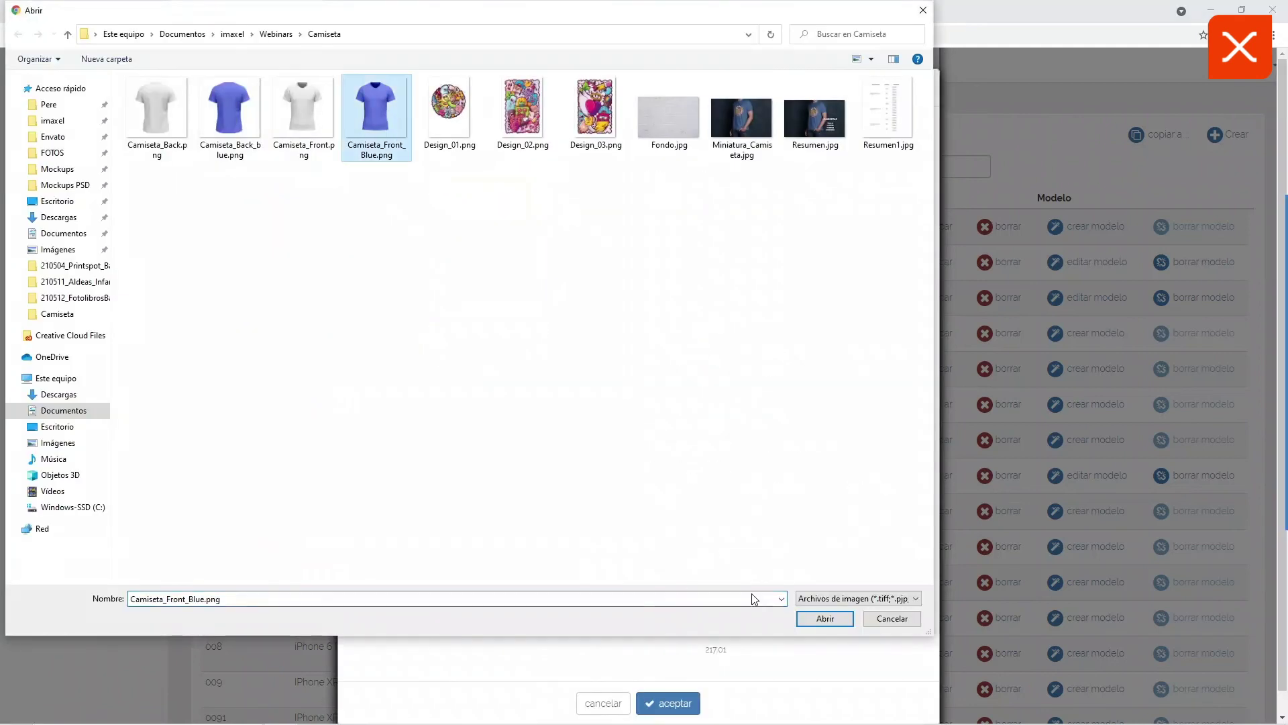
pyautogui.click(842, 618)
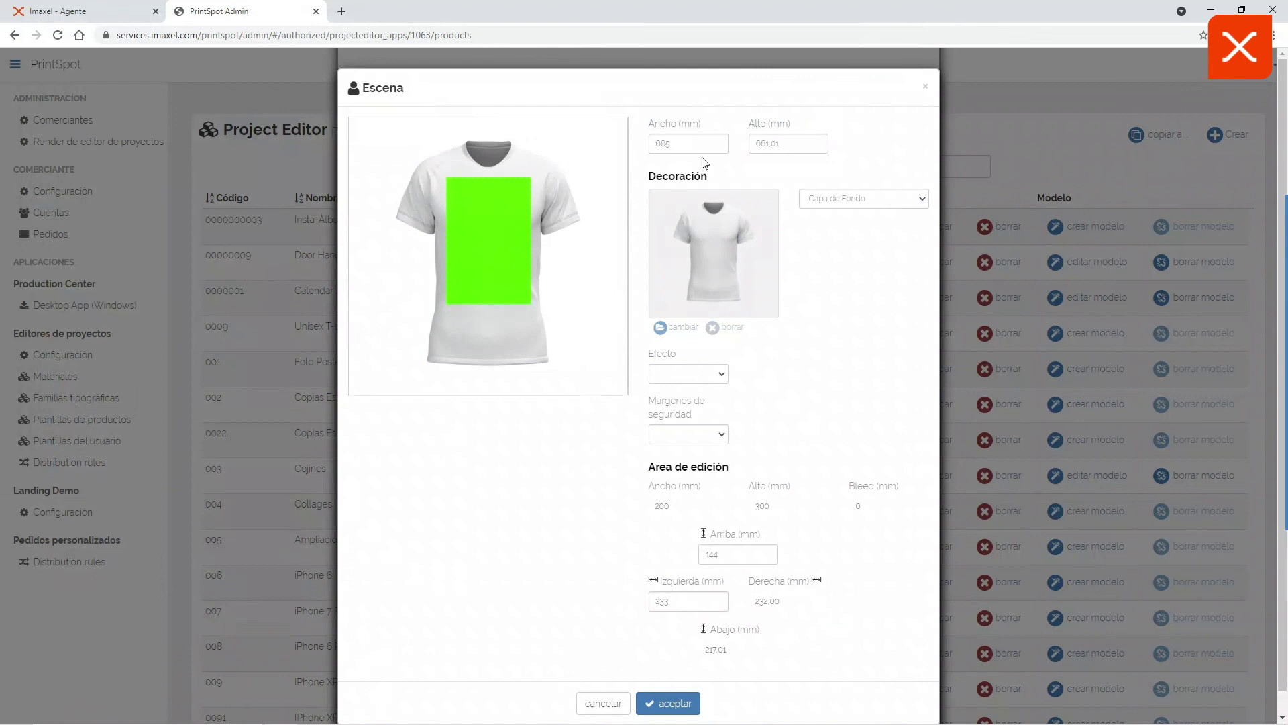
# Set the Azul variant's Delantera scene width to 665 mm and the editing area's offsets to 144 mm top and 233 mm left, and accept.
pyautogui.click(685, 144)
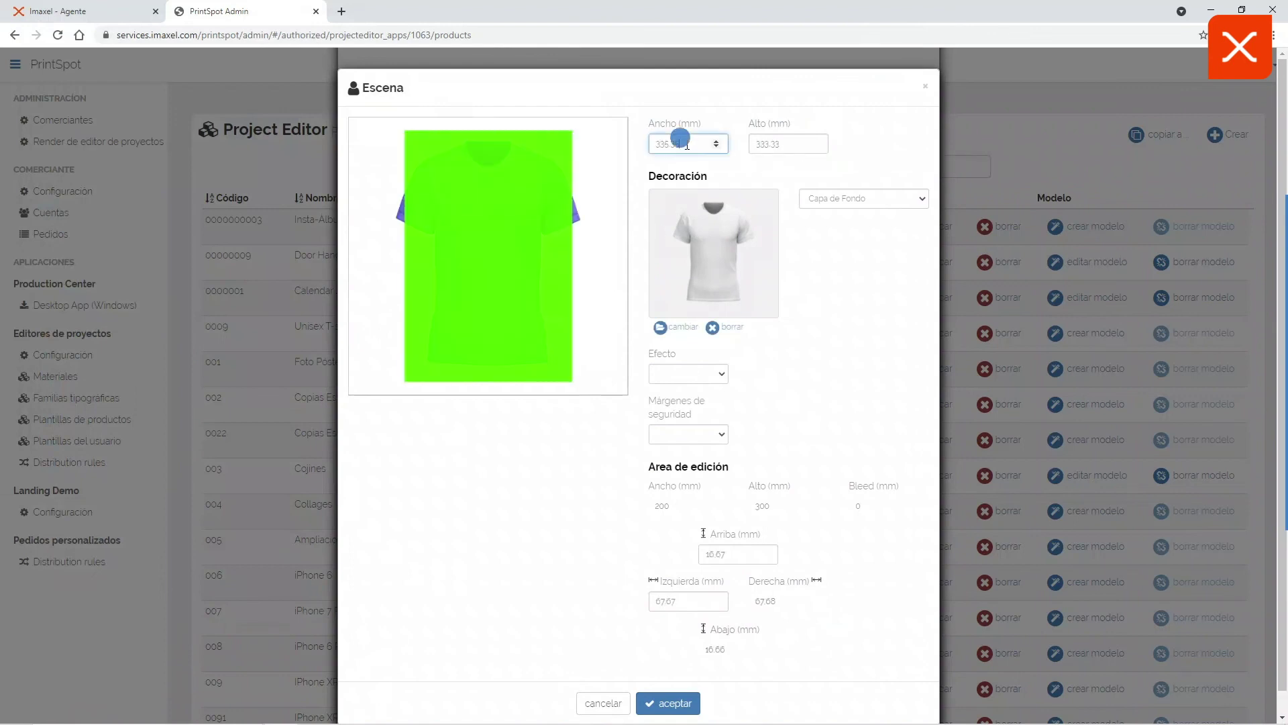
pyautogui.doubleClick(686, 145)
pyautogui.write('665')
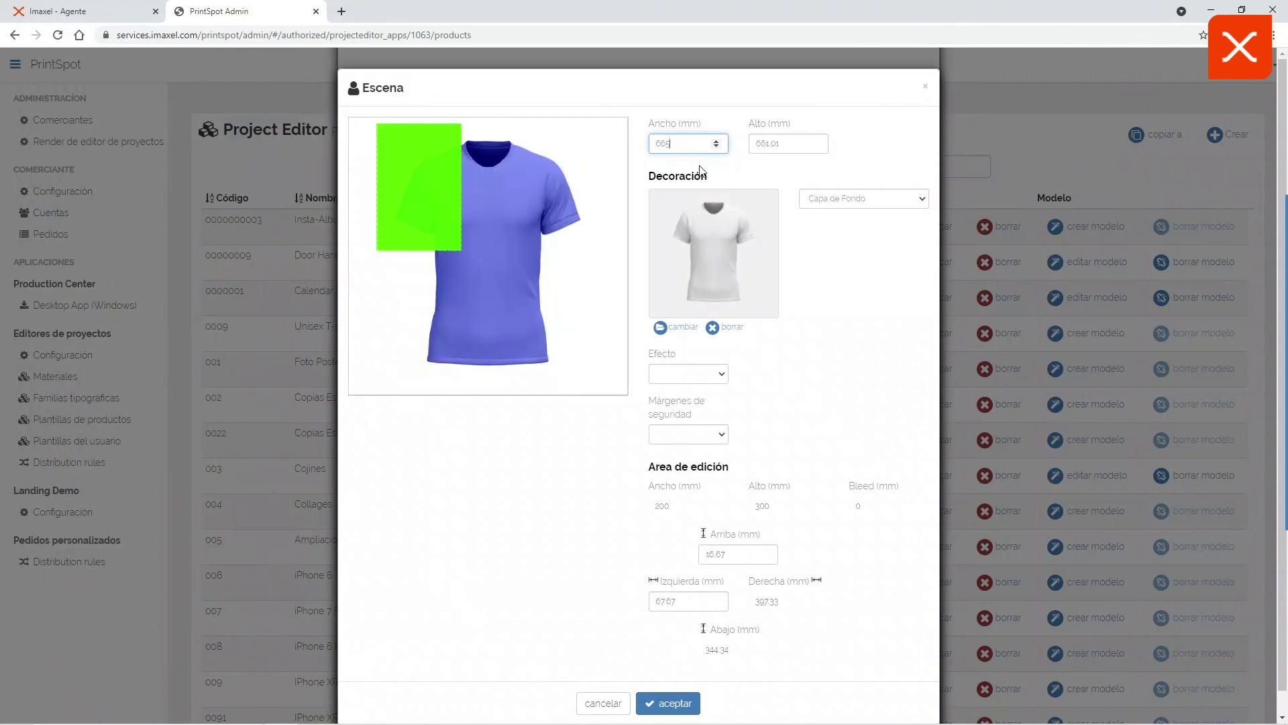
pyautogui.doubleClick(734, 554)
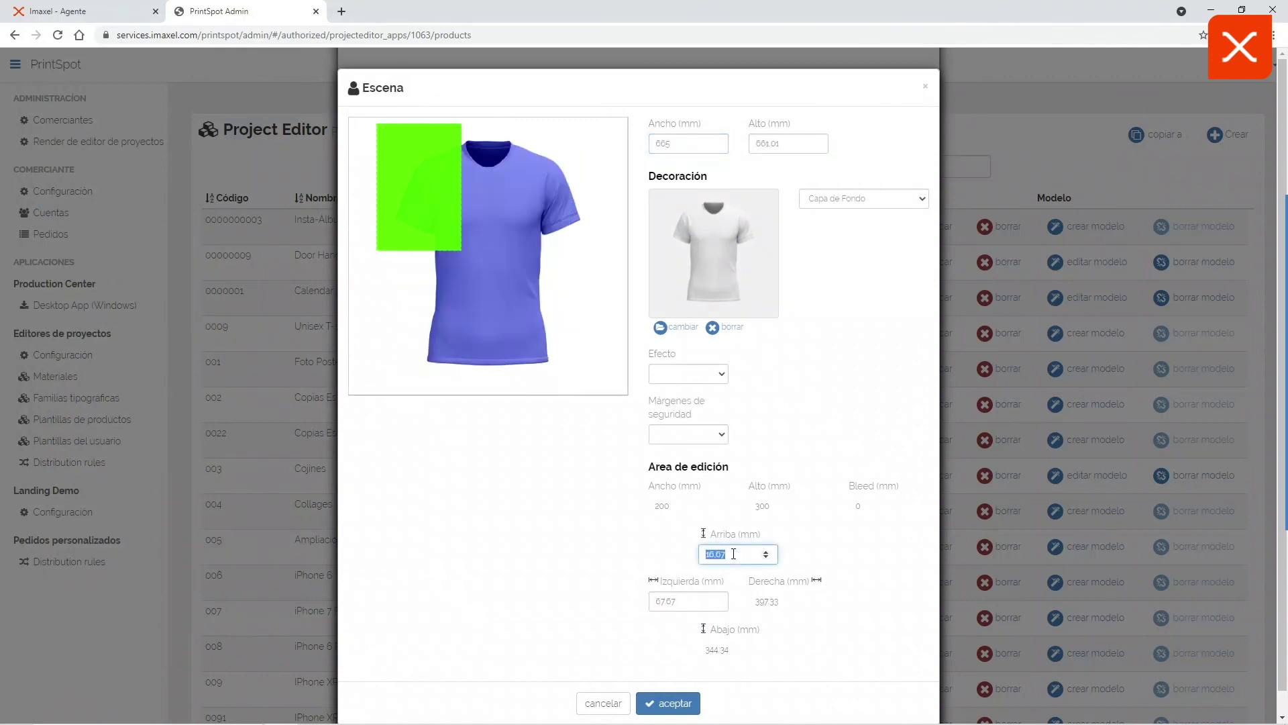
pyautogui.write('144')
pyautogui.doubleClick(682, 602)
pyautogui.write('233')
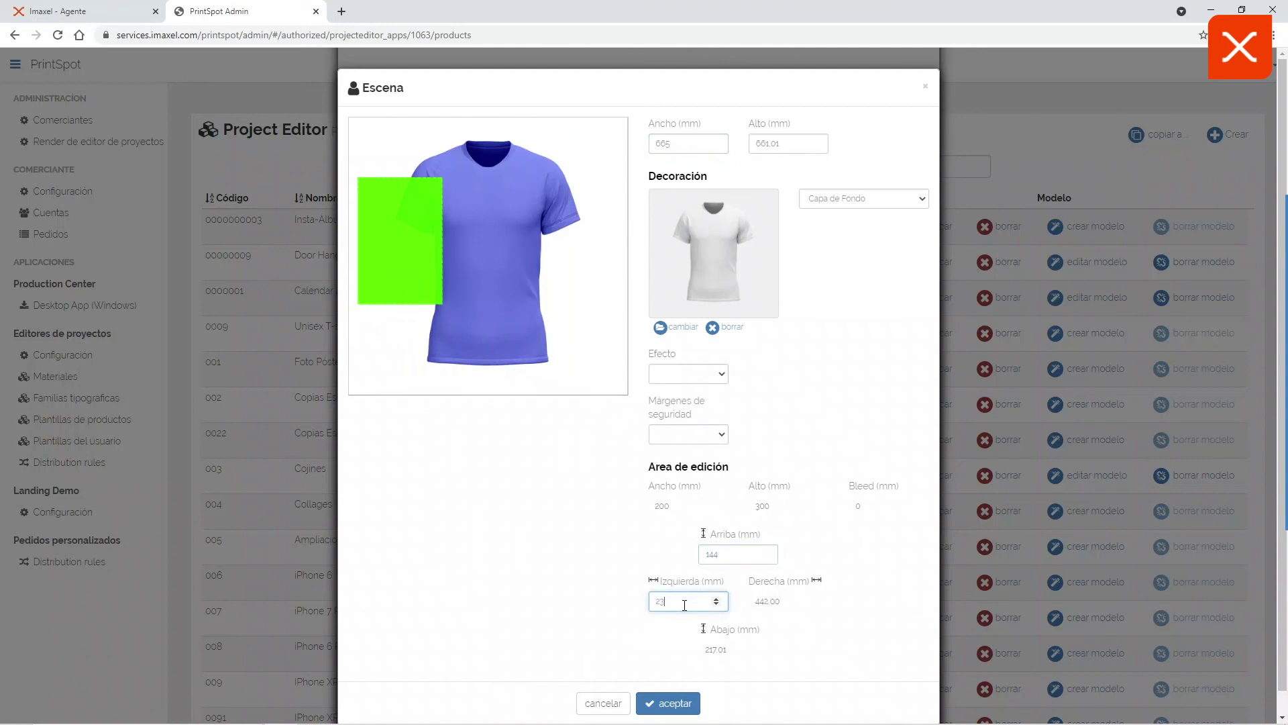
pyautogui.click(673, 704)
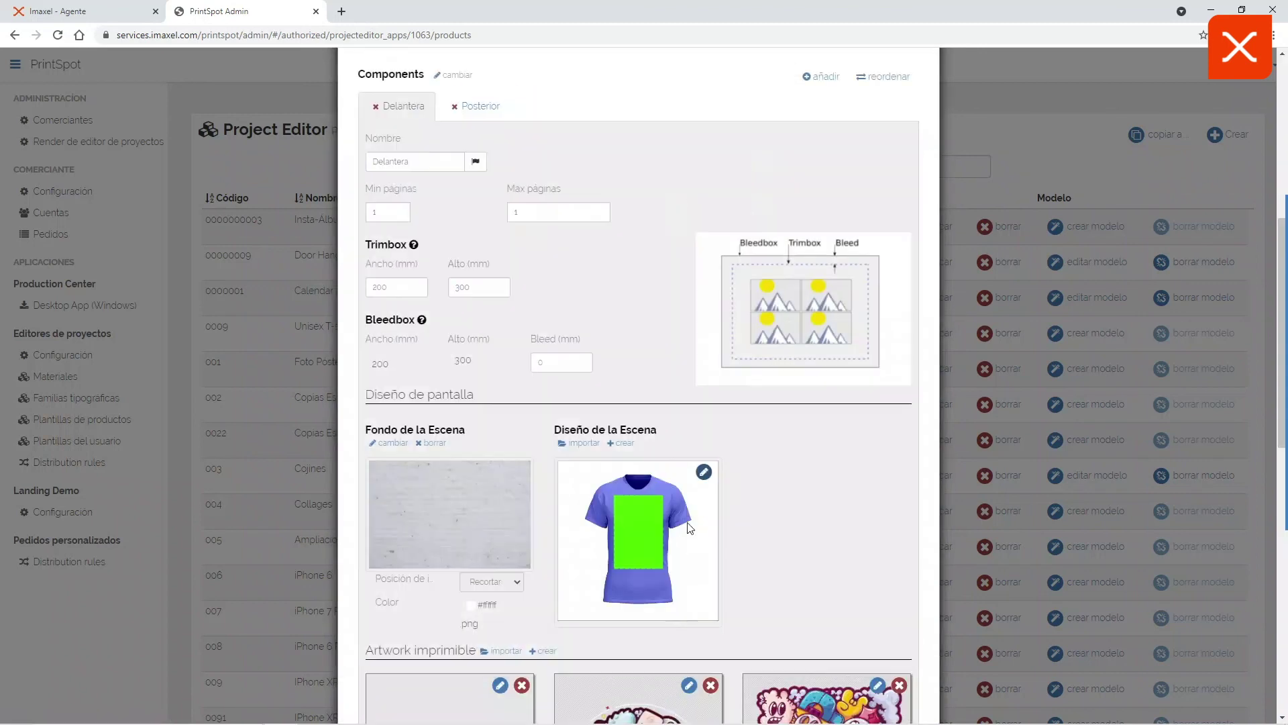
# Replace the background-layer image in the Azul variant's Posterior scene design with the blue T-shirt back view.
pyautogui.click(476, 105)
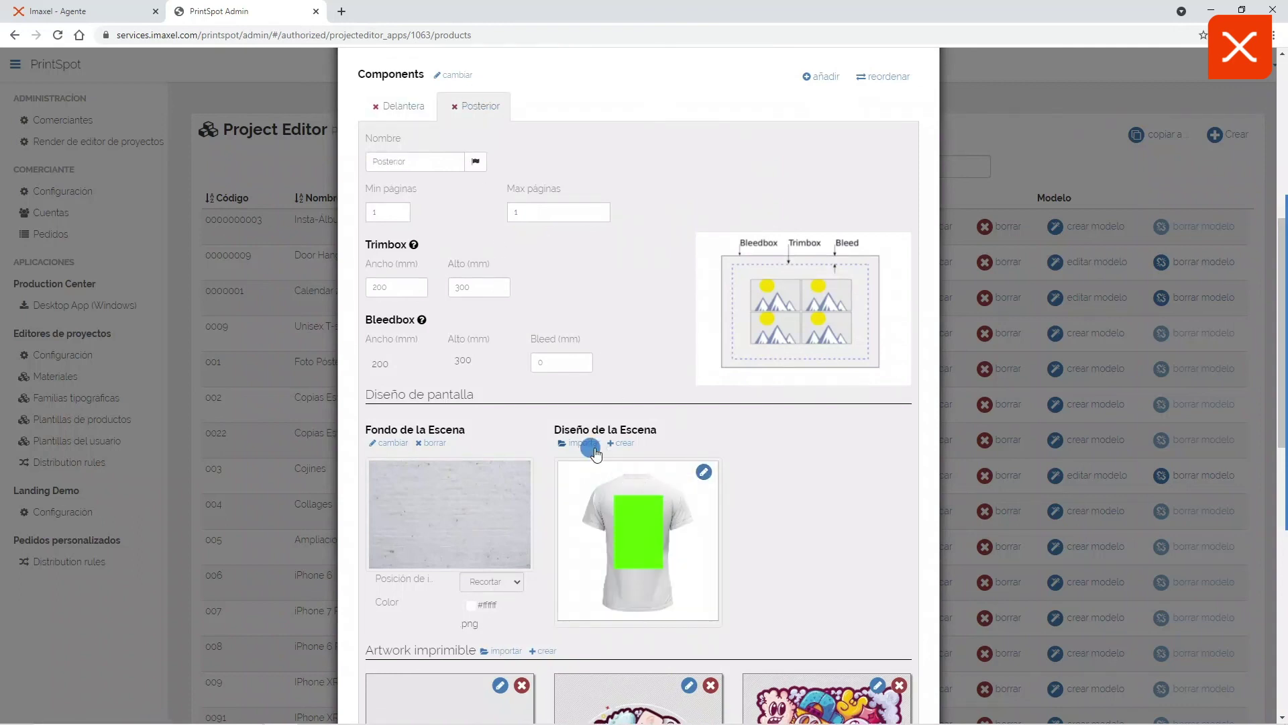
pyautogui.click(584, 443)
pyautogui.click(831, 81)
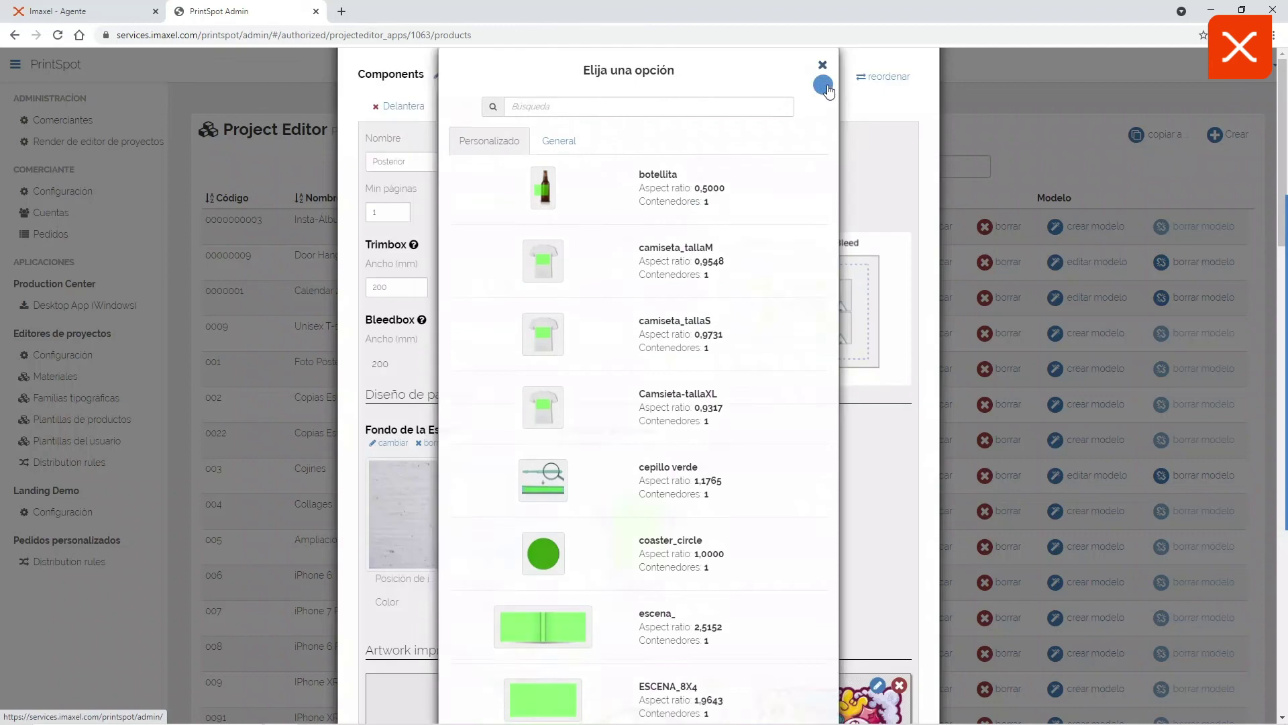
pyautogui.click(706, 466)
pyautogui.click(683, 328)
pyautogui.click(247, 120)
pyautogui.click(826, 613)
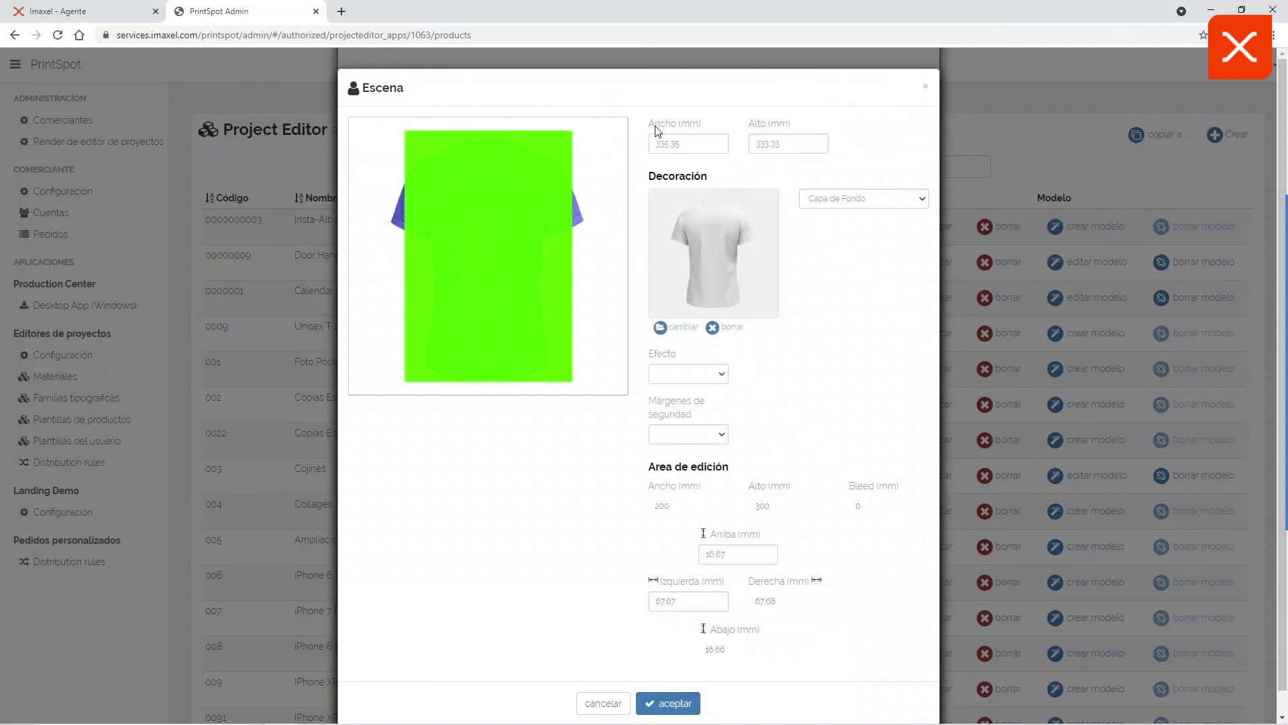
# Set the Azul variant's Posterior scene width to 655 mm and the editing area's offsets to 144 mm top and 233 mm left, and accept.
pyautogui.doubleClick(685, 142)
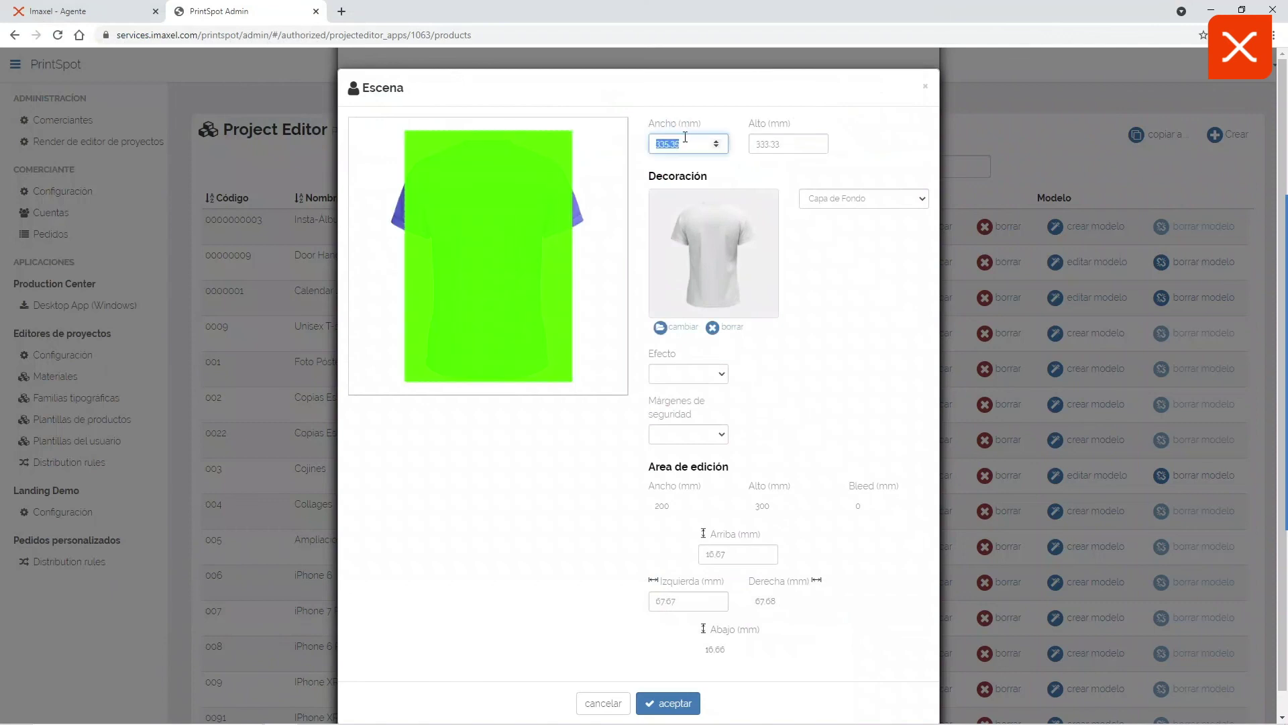
pyautogui.write('655')
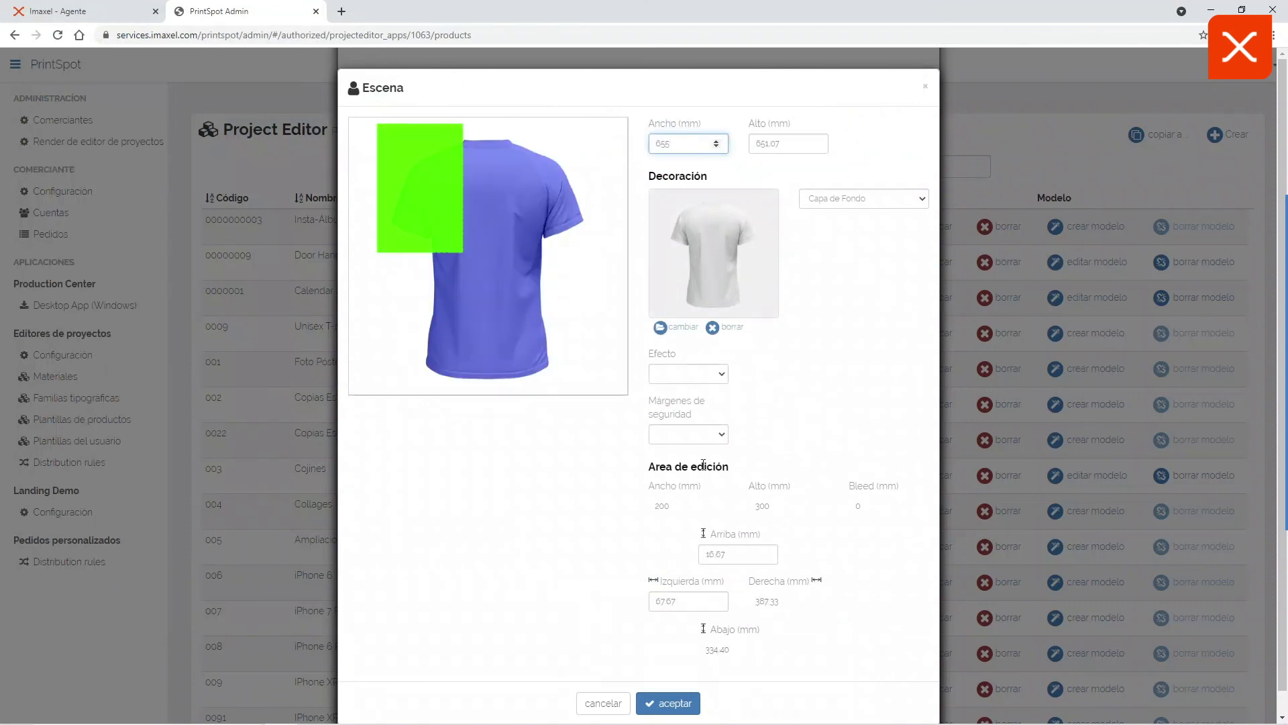
pyautogui.doubleClick(726, 552)
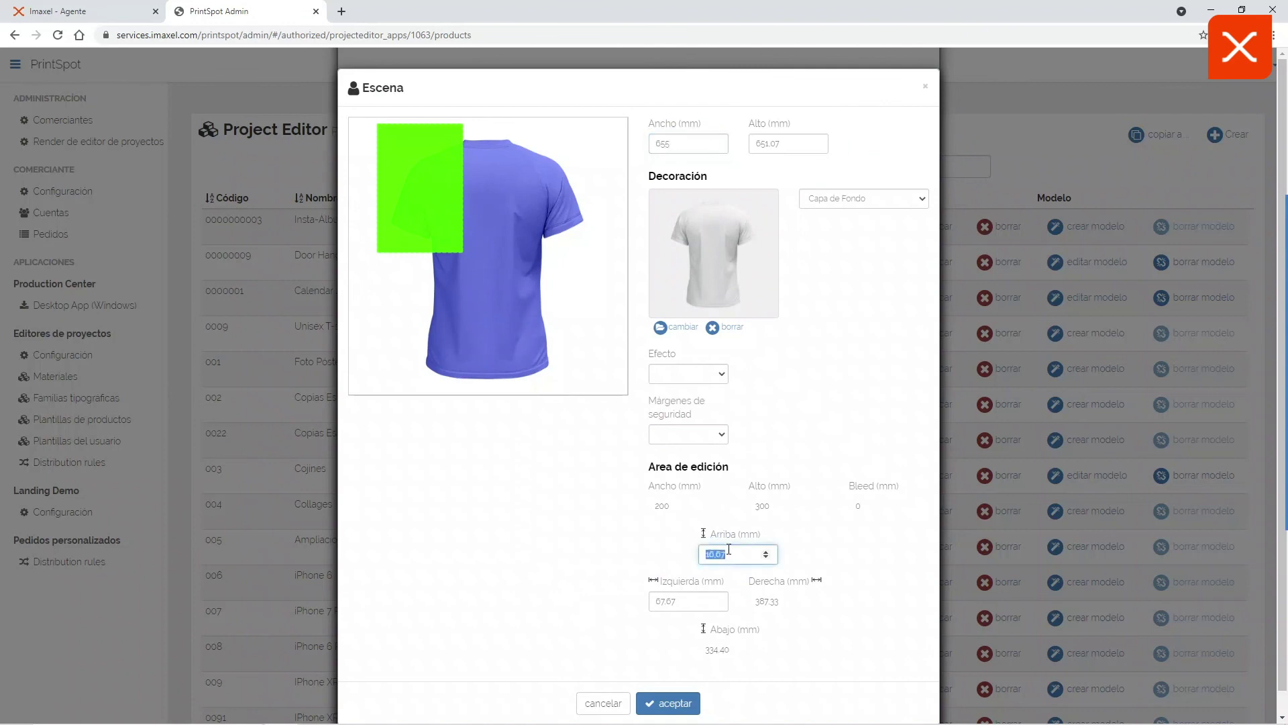
pyautogui.write('144')
pyautogui.doubleClick(691, 602)
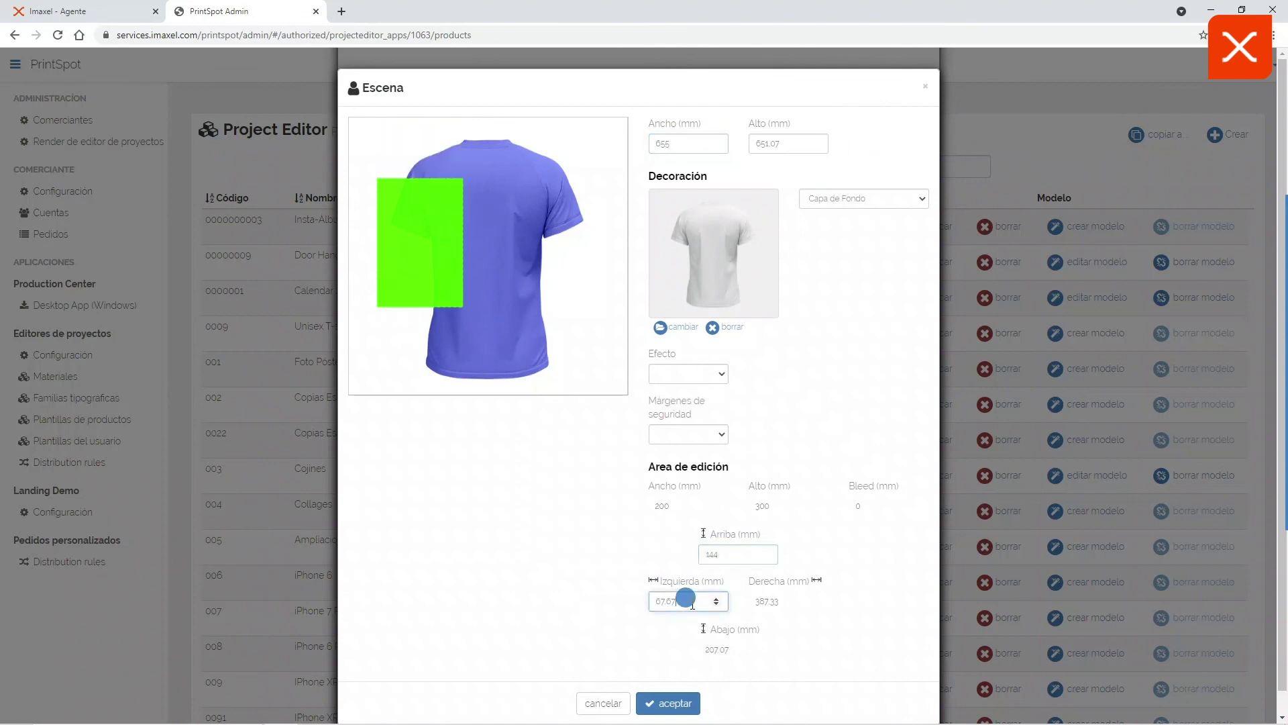
pyautogui.write('227.5')
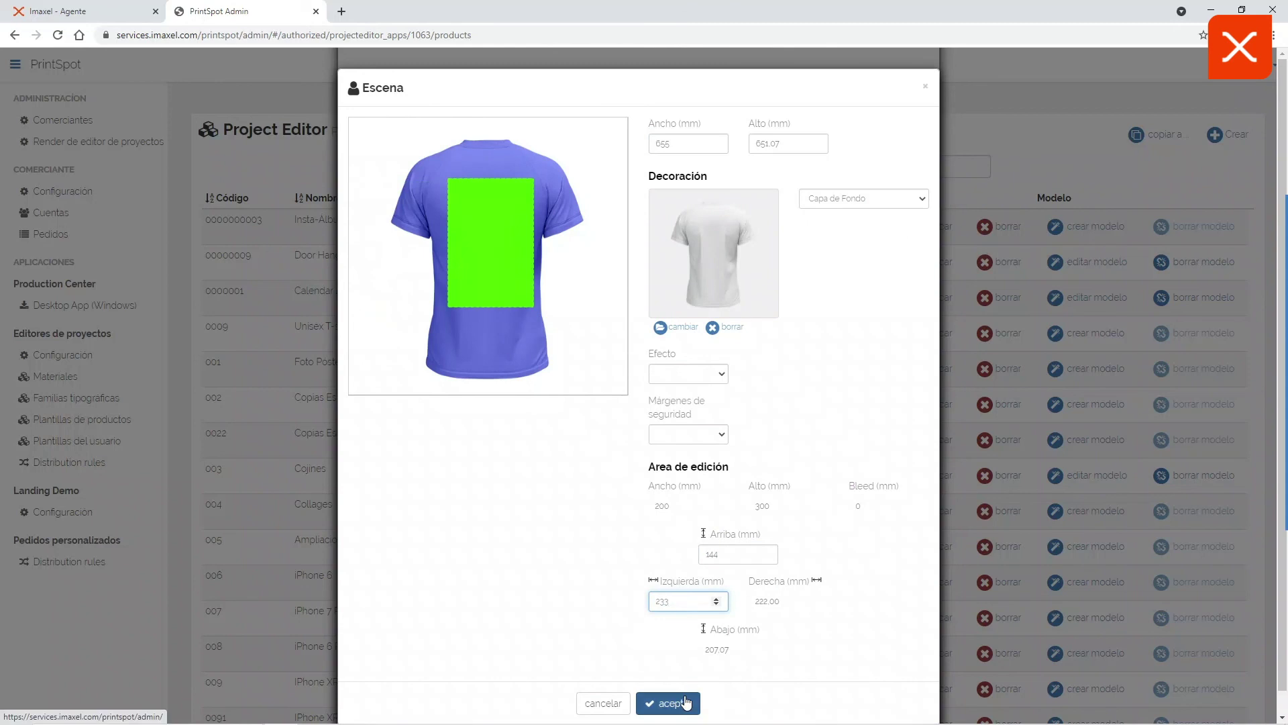
pyautogui.click(671, 702)
# Review the Azul variant's general data and its Posterior component's dimensions, scene design and printable artworks.
pyautogui.scroll(5, 823, 524)
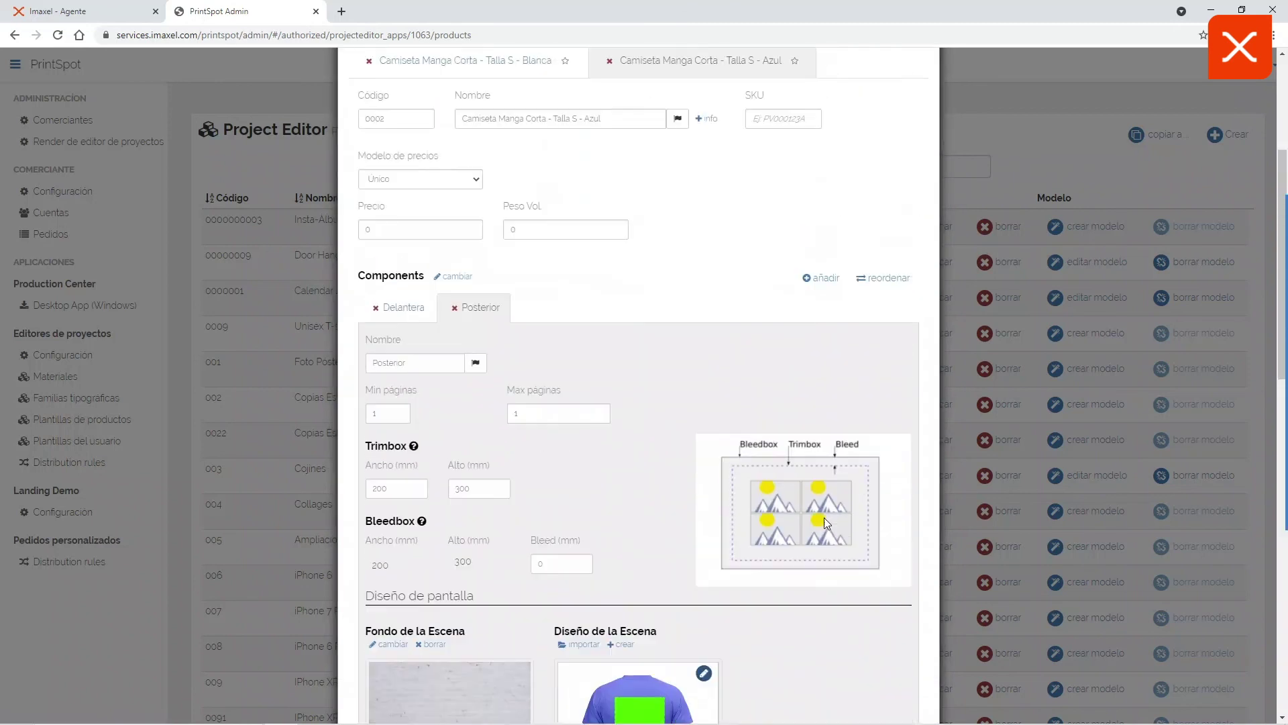
pyautogui.scroll(1, 638, 362)
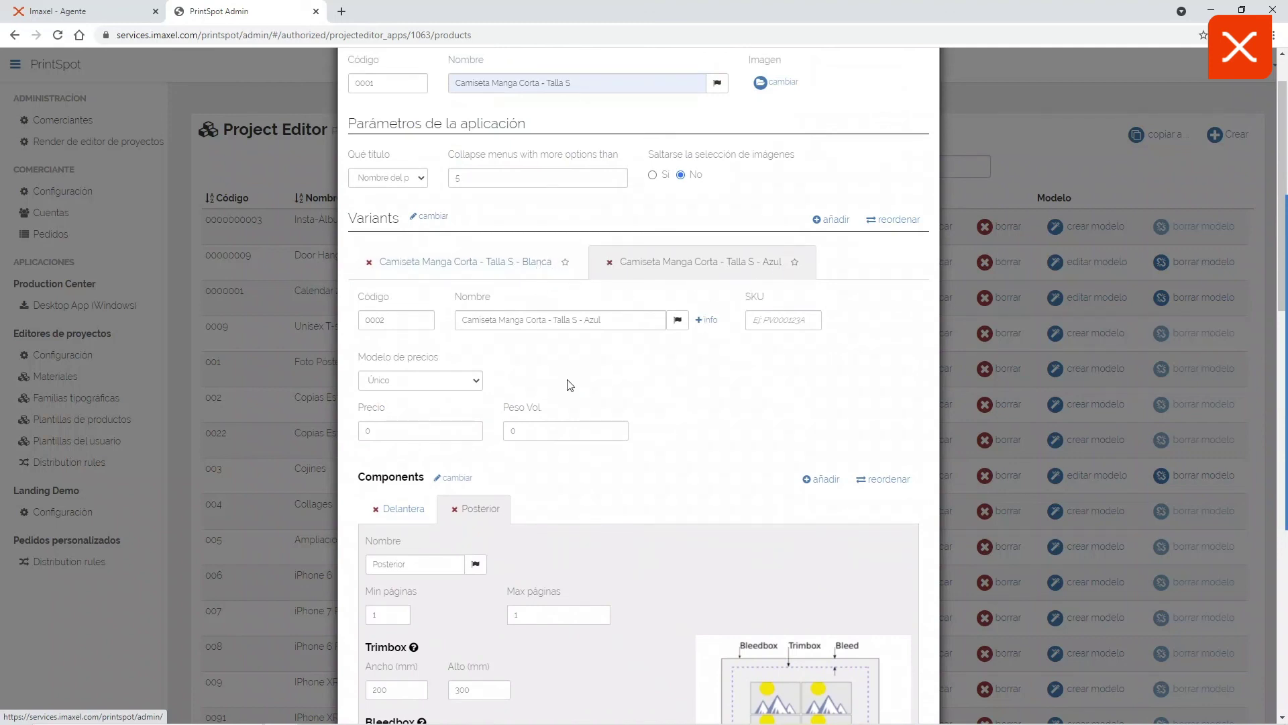
pyautogui.scroll(-1, 567, 379)
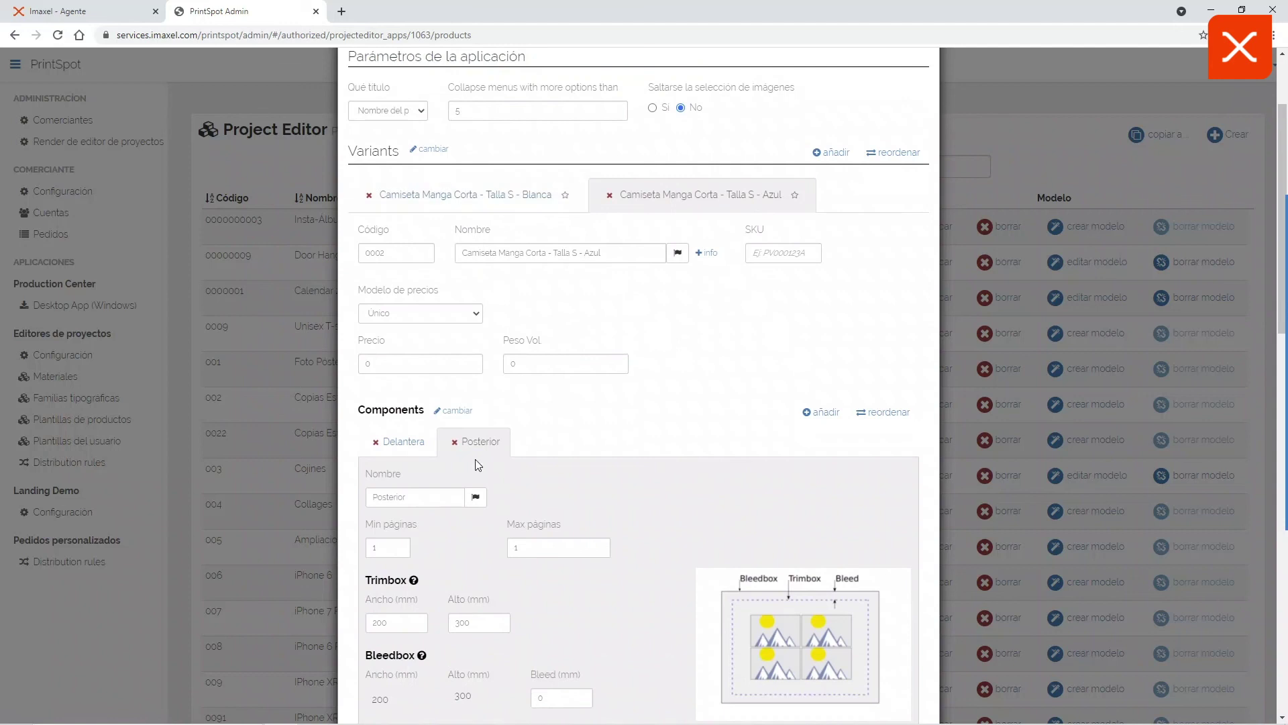
pyautogui.scroll(-1, 475, 459)
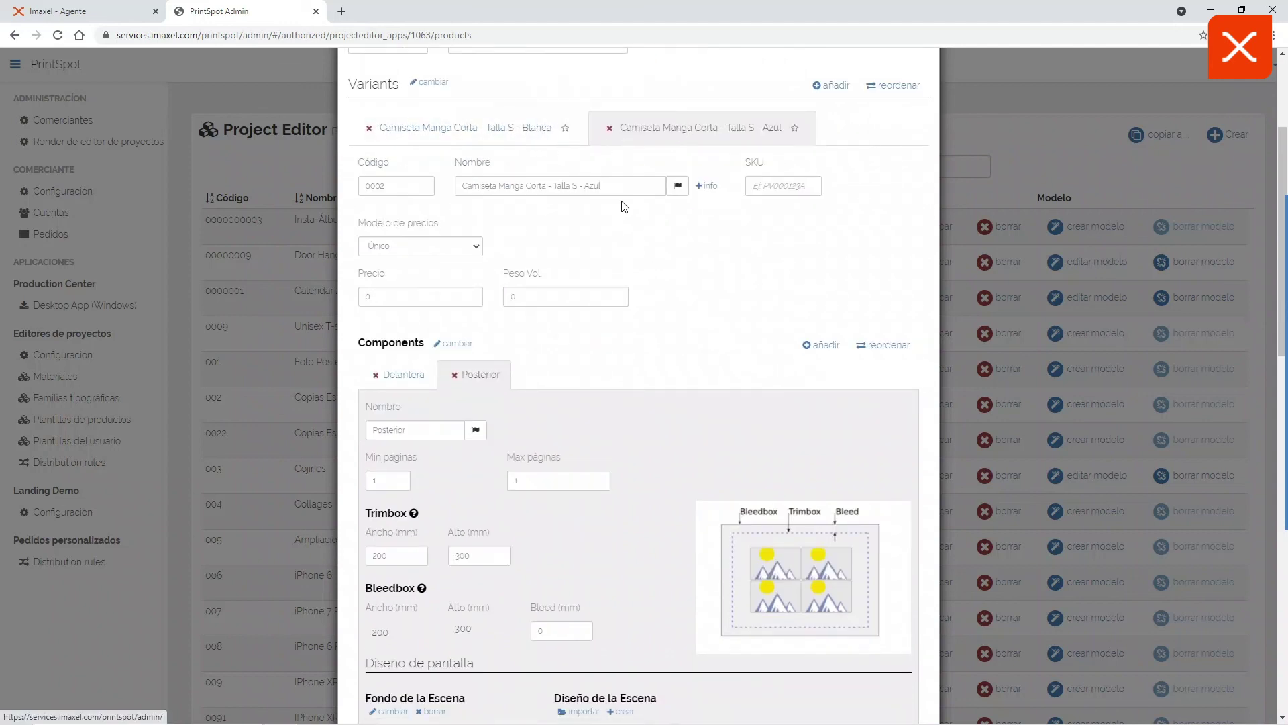
pyautogui.scroll(-1, 423, 371)
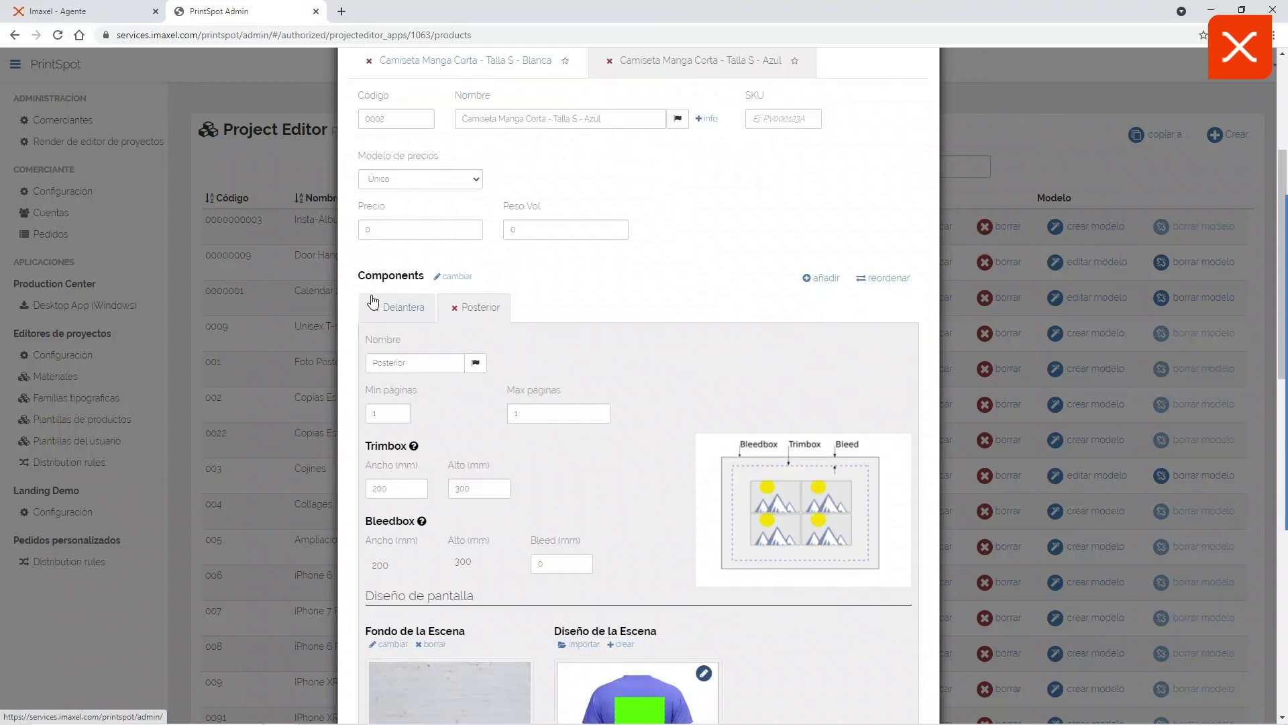
pyautogui.scroll(-2, 397, 314)
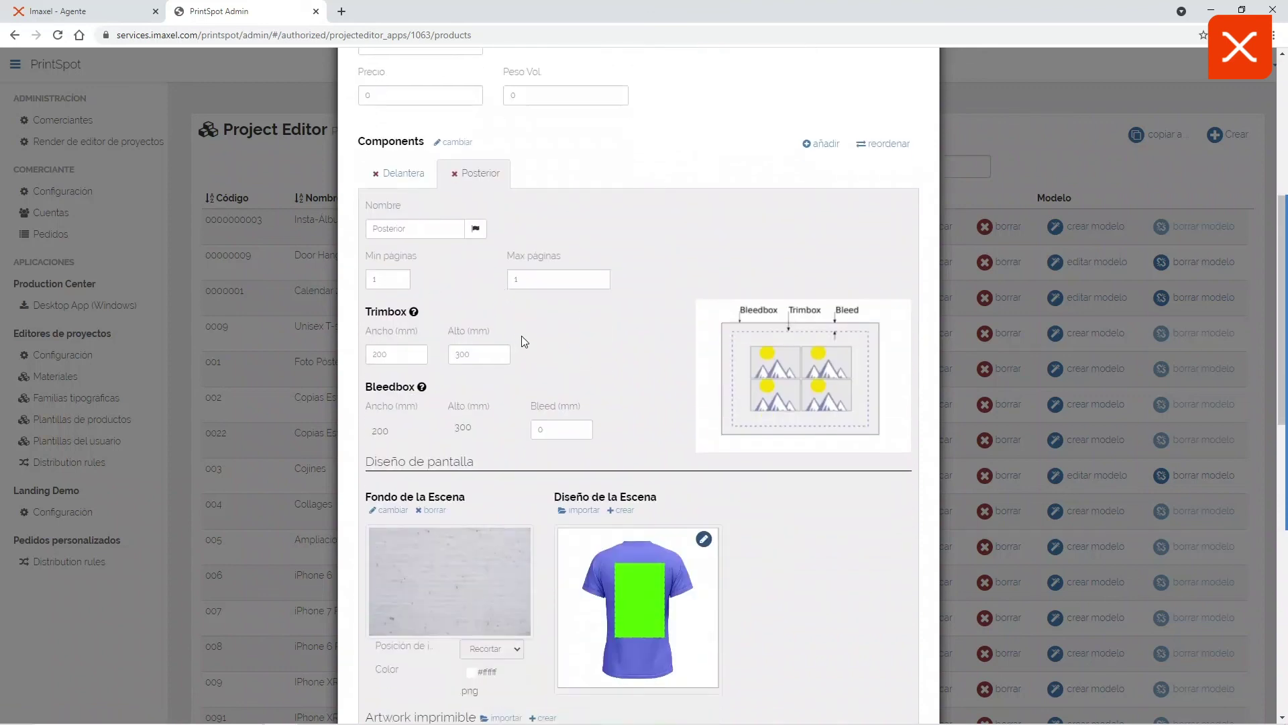
pyautogui.scroll(-9, 518, 341)
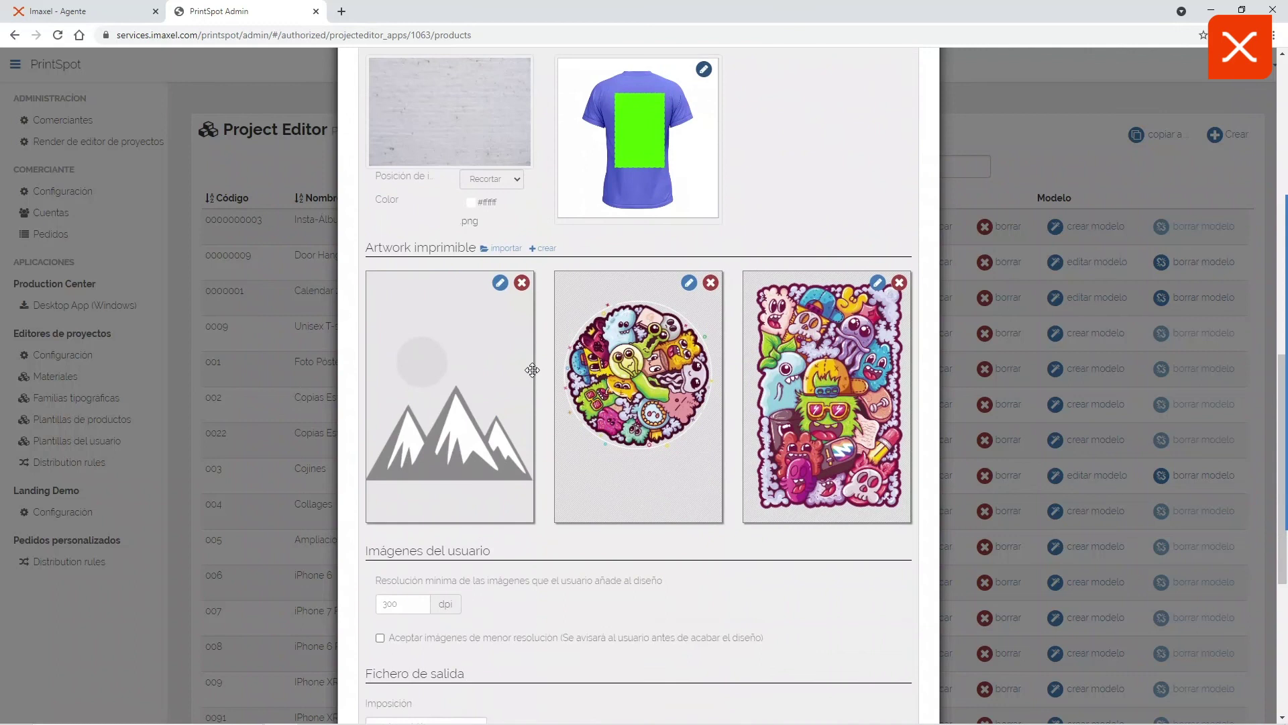
pyautogui.scroll(12, 532, 369)
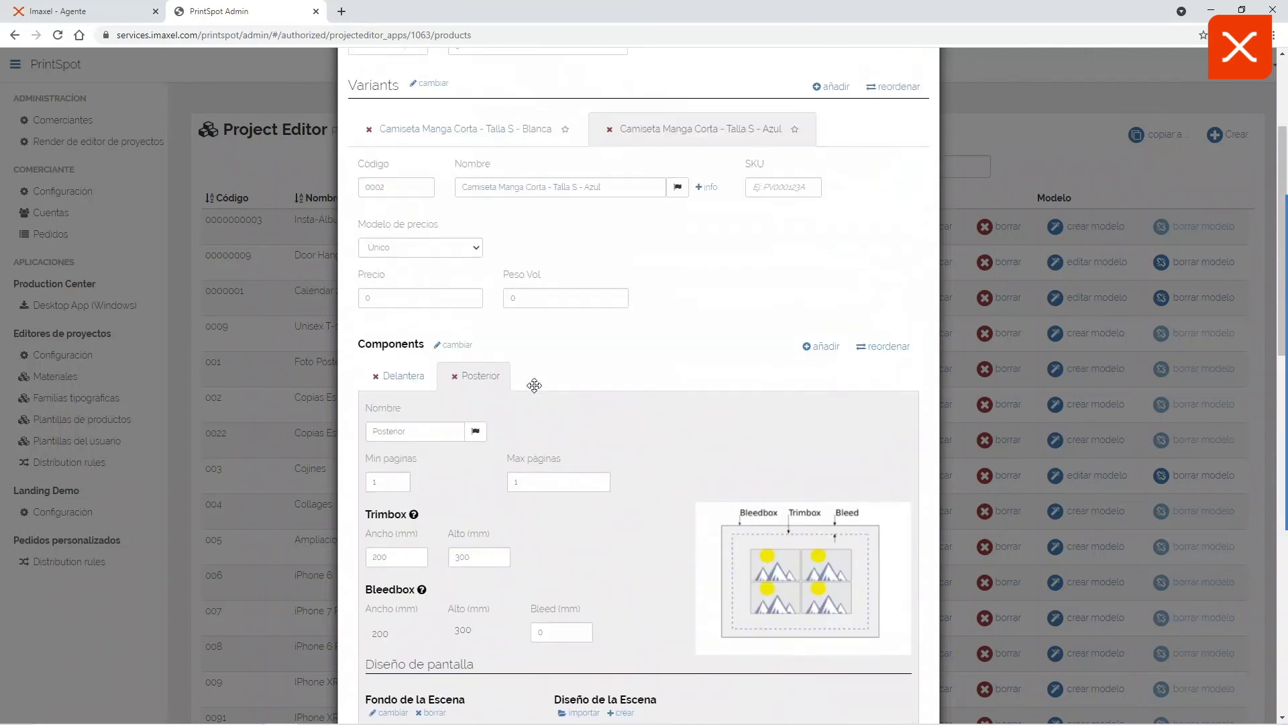